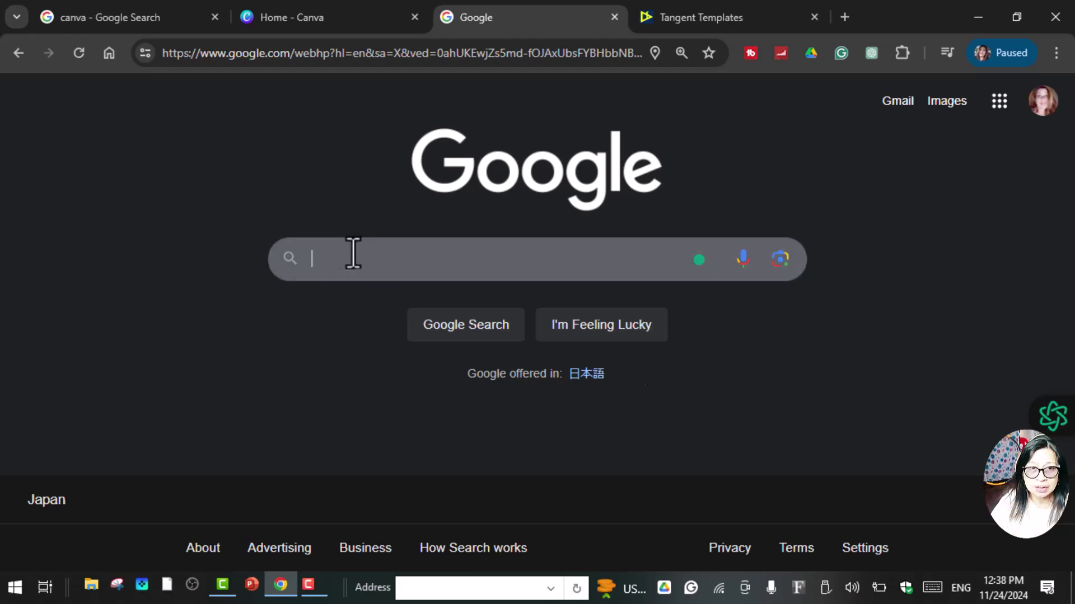
# Search Google for "tangent templates" and open the Tangent Templates site at its home page
pyautogui.click(384, 271)
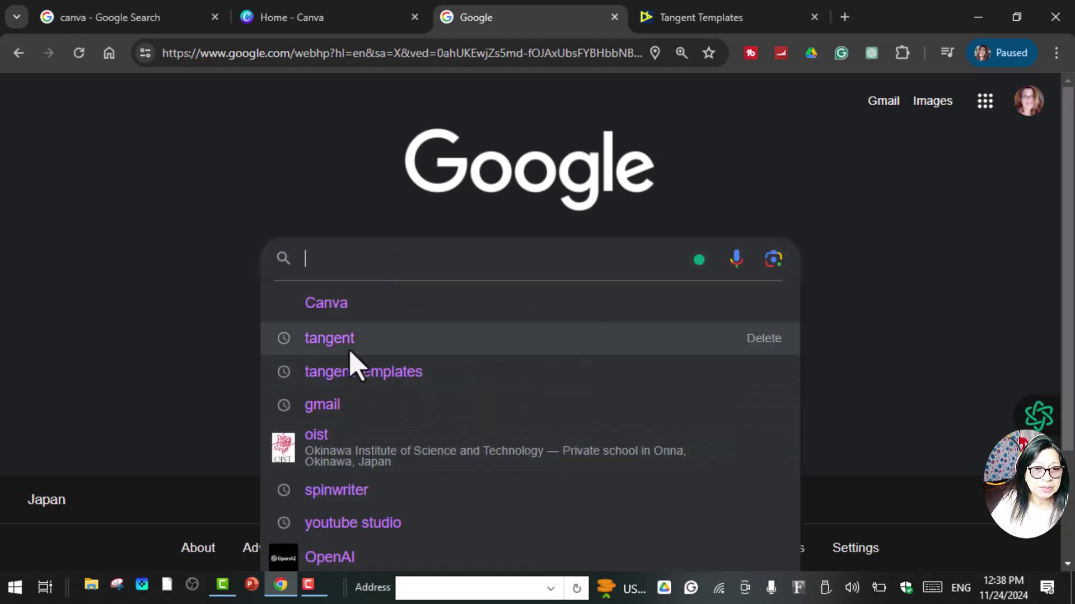
pyautogui.click(362, 379)
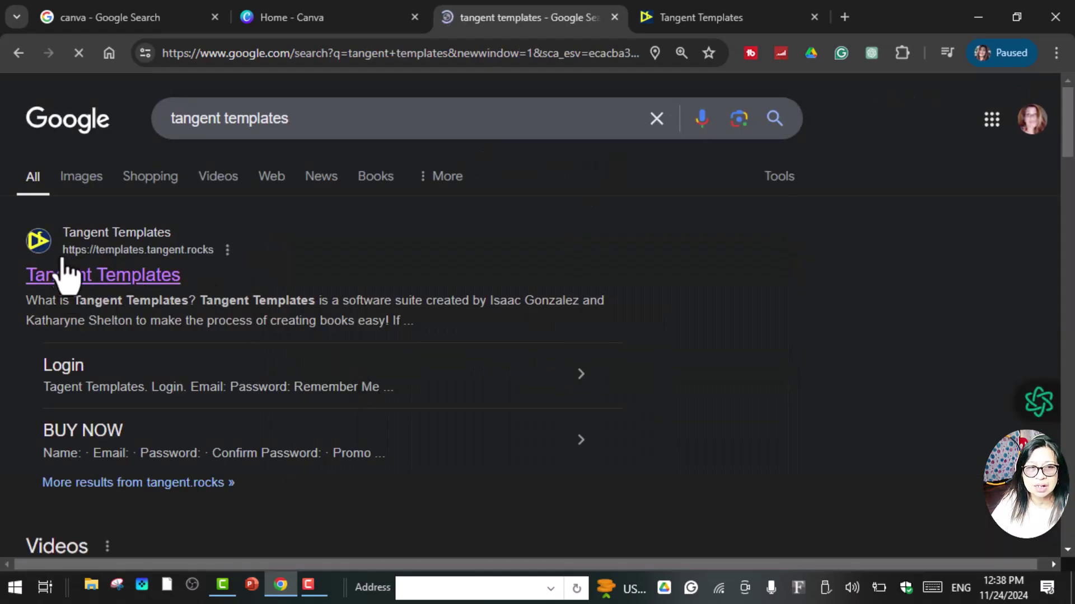
pyautogui.click(157, 279)
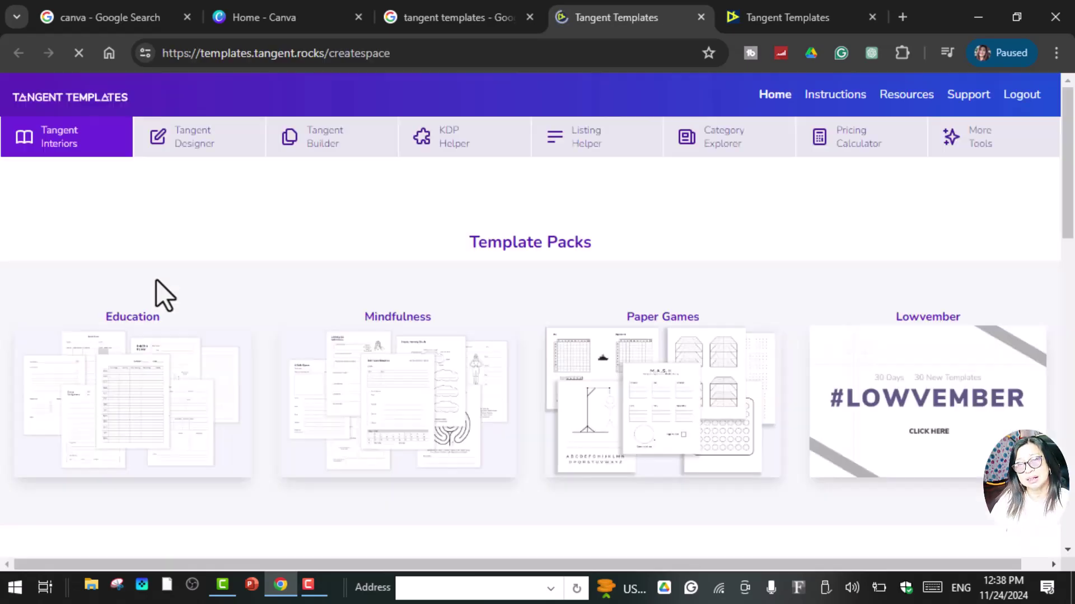
pyautogui.click(777, 99)
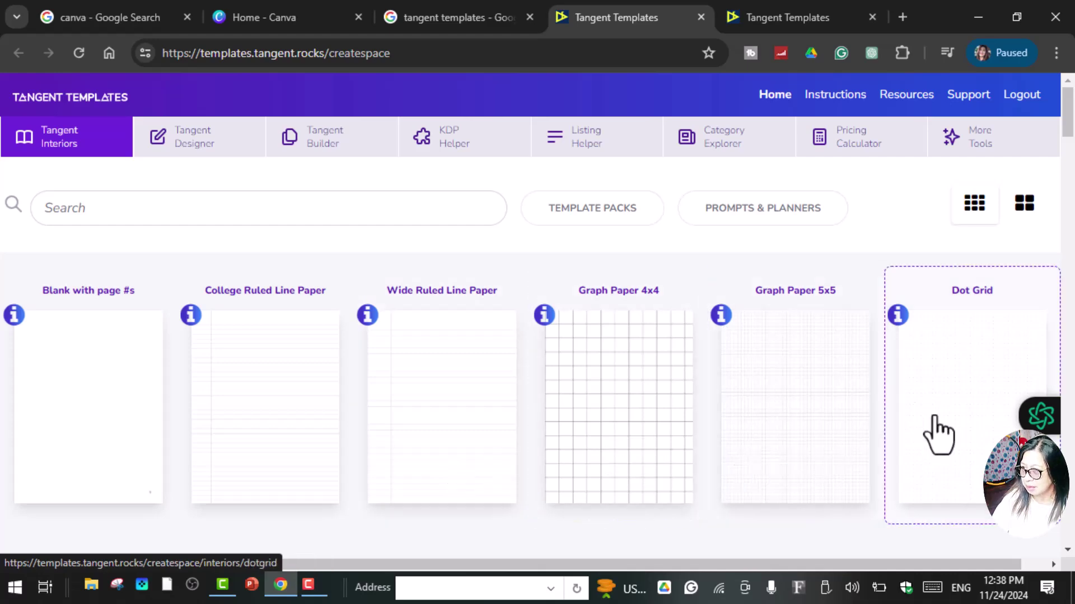
# Look through the ruled, graph, hexagon and other page designs in the Tangent Interiors template library
pyautogui.scroll(-3, 923, 426)
pyautogui.scroll(-2, 280, 448)
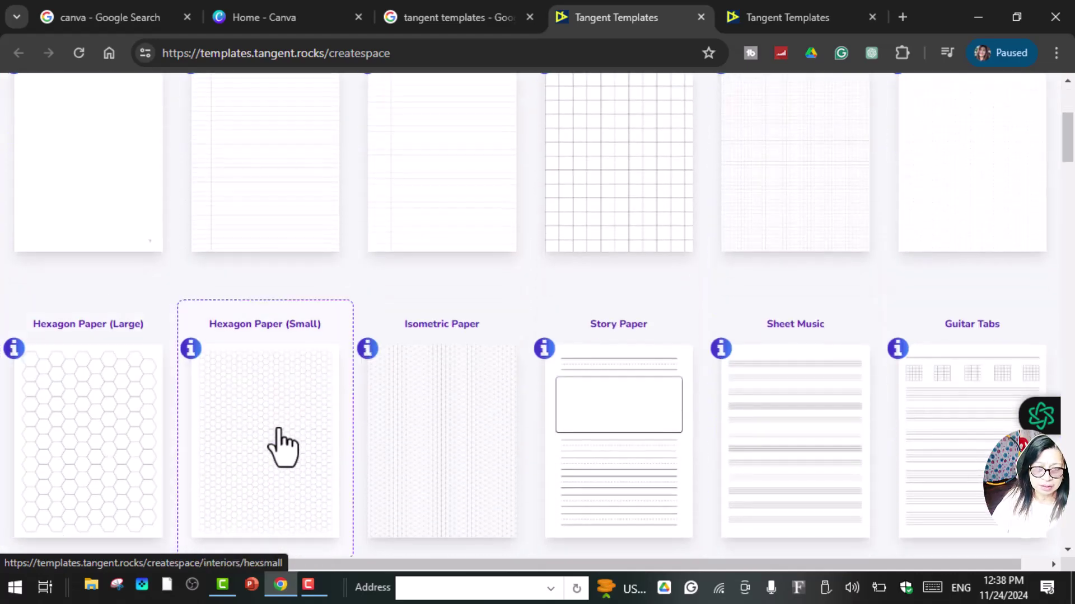
pyautogui.scroll(-3, 545, 463)
pyautogui.scroll(-5, 595, 408)
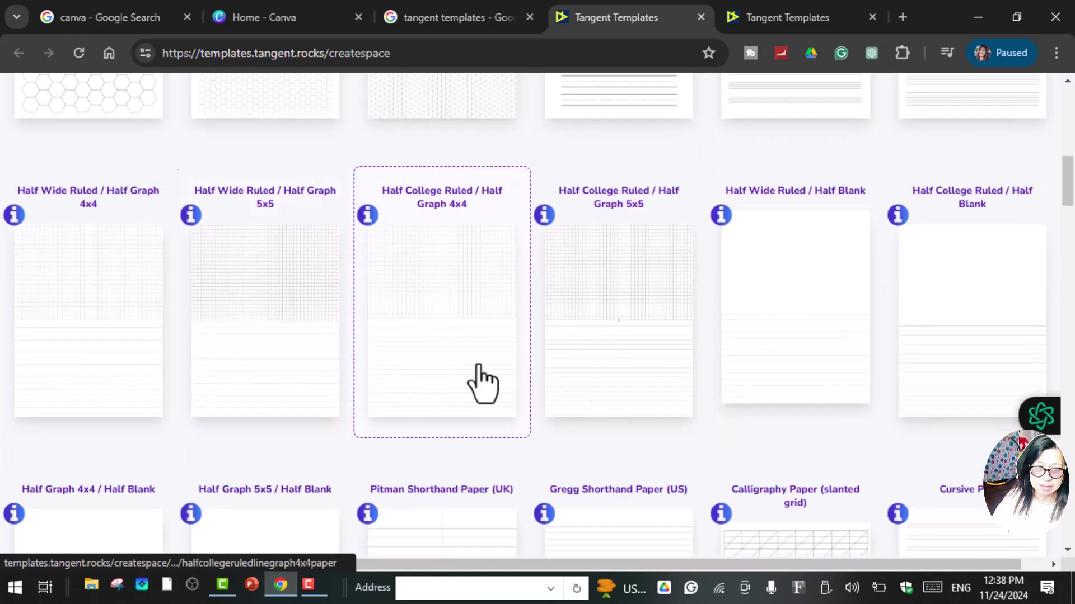
pyautogui.scroll(-4, 881, 395)
pyautogui.scroll(-5, 720, 508)
pyautogui.scroll(6, 679, 464)
pyautogui.scroll(15, 679, 465)
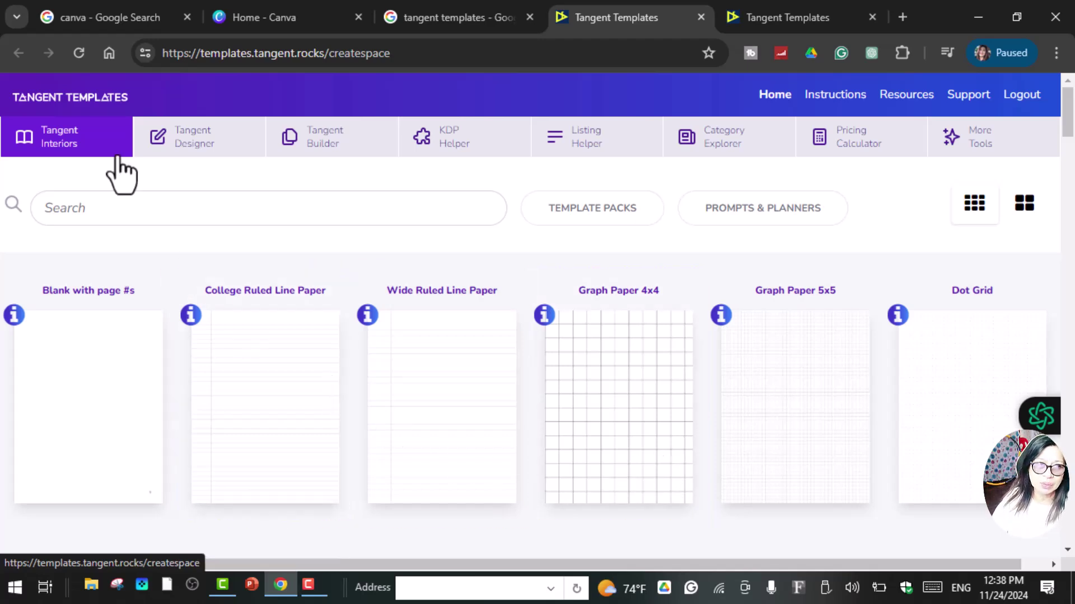
# Open the KDP Helper and choose a Paperback cover with a 6 x 9 trim size
pyautogui.click(469, 152)
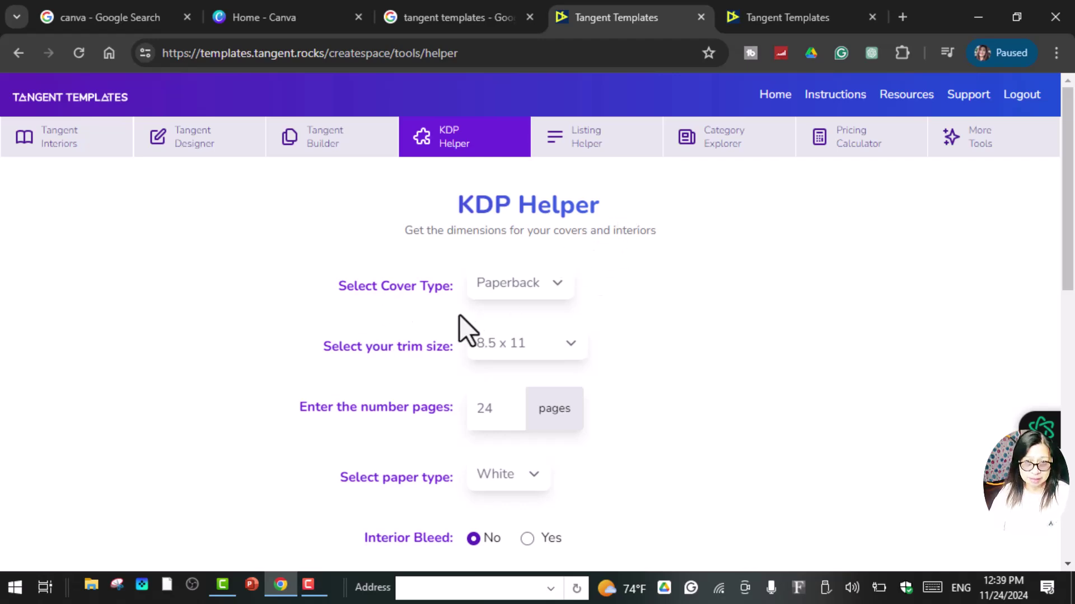
pyautogui.click(554, 289)
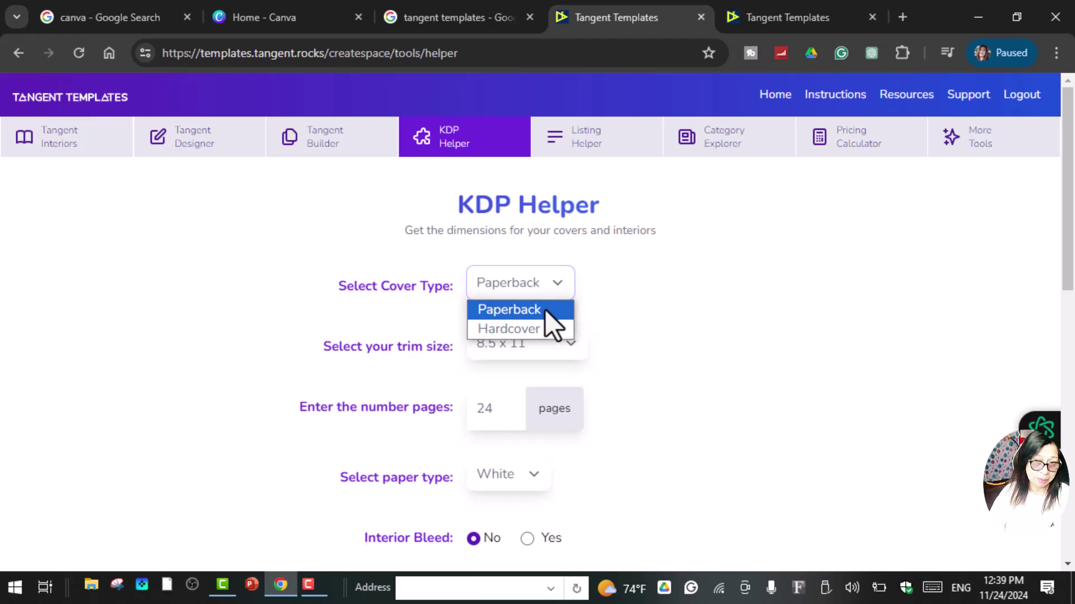
pyautogui.click(546, 311)
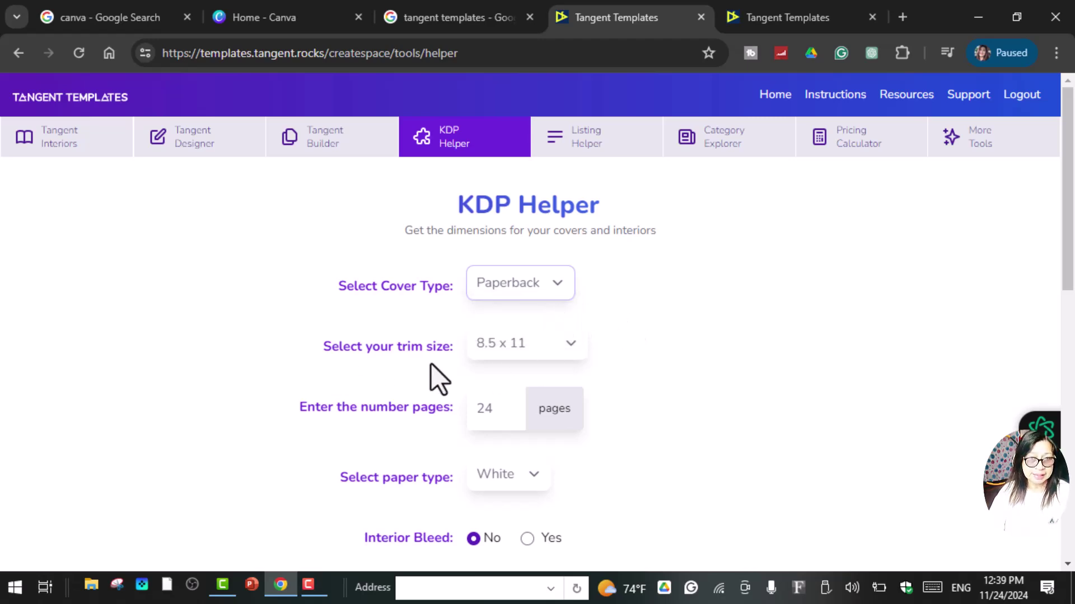
pyautogui.click(571, 343)
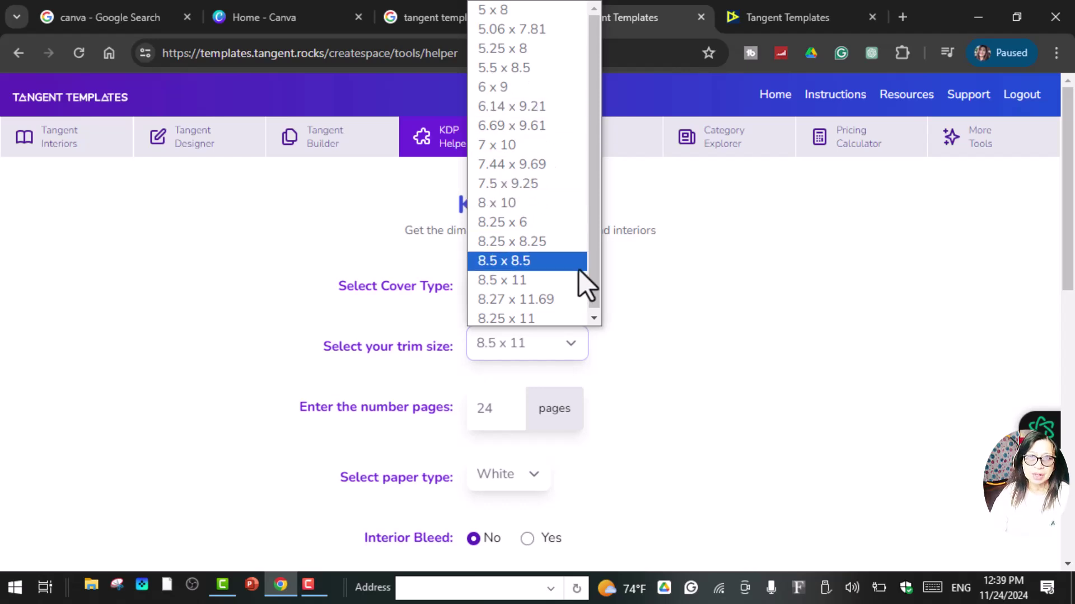
pyautogui.click(604, 313)
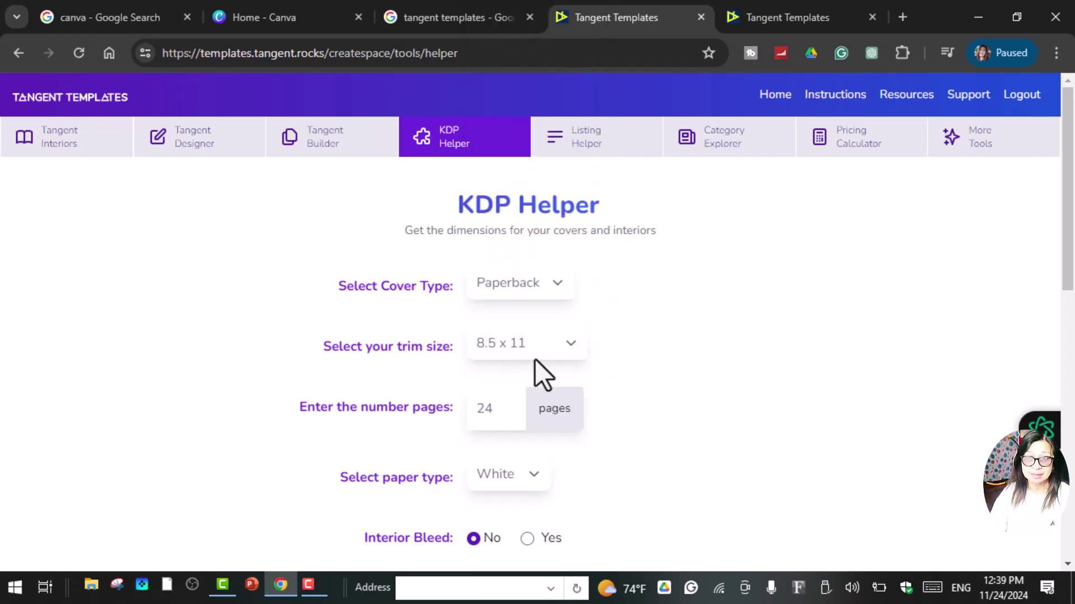
pyautogui.click(567, 347)
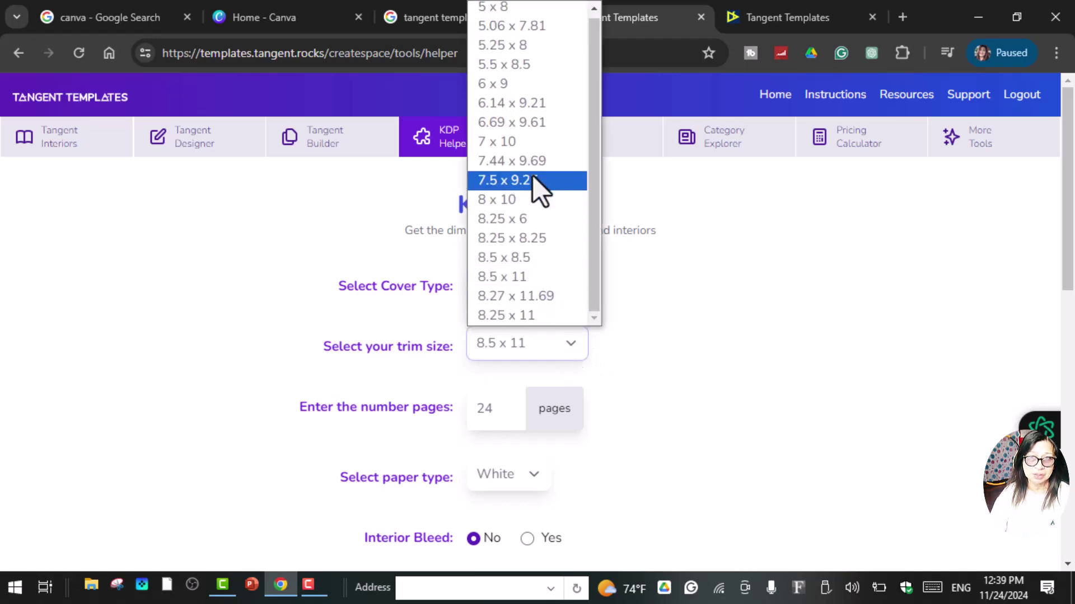
pyautogui.click(506, 89)
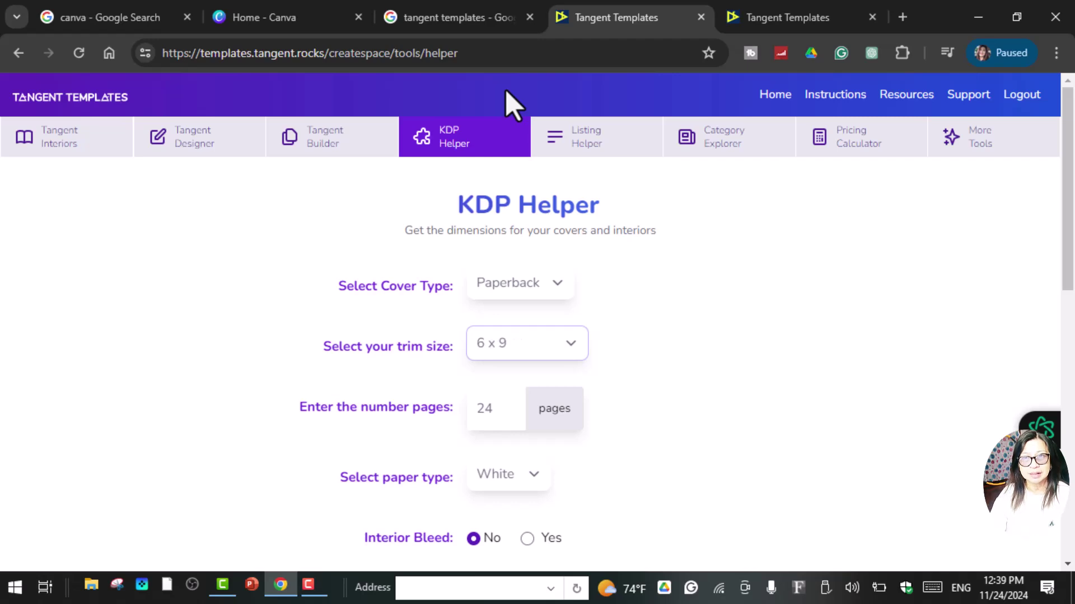
# Set the number of pages to 120 and the paper type to White
pyautogui.click(496, 408)
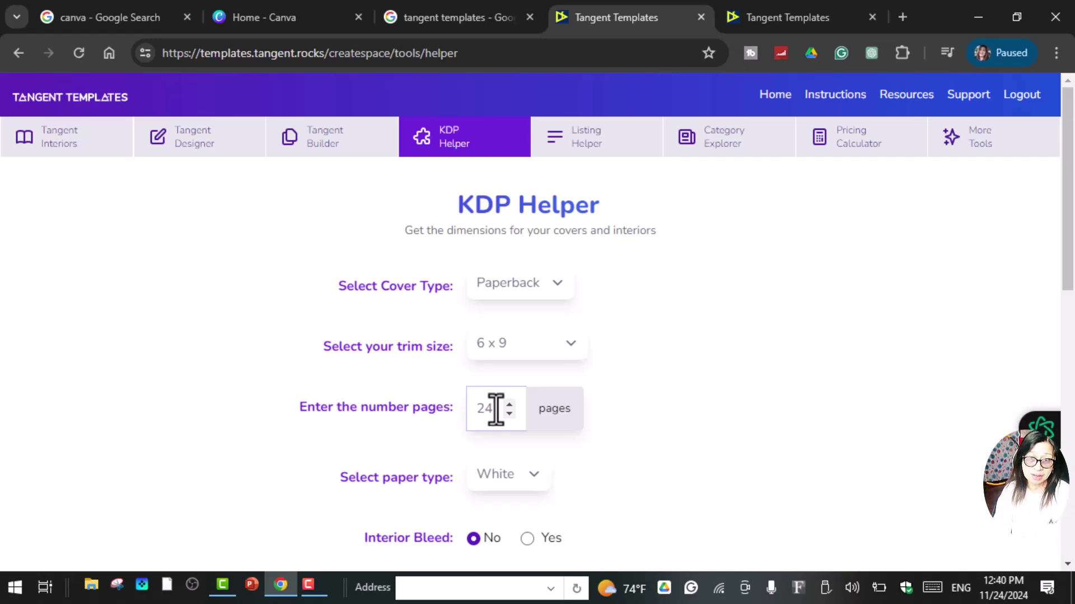
pyautogui.press('BackSpace')
pyautogui.press('BackSpace')
pyautogui.write('120')
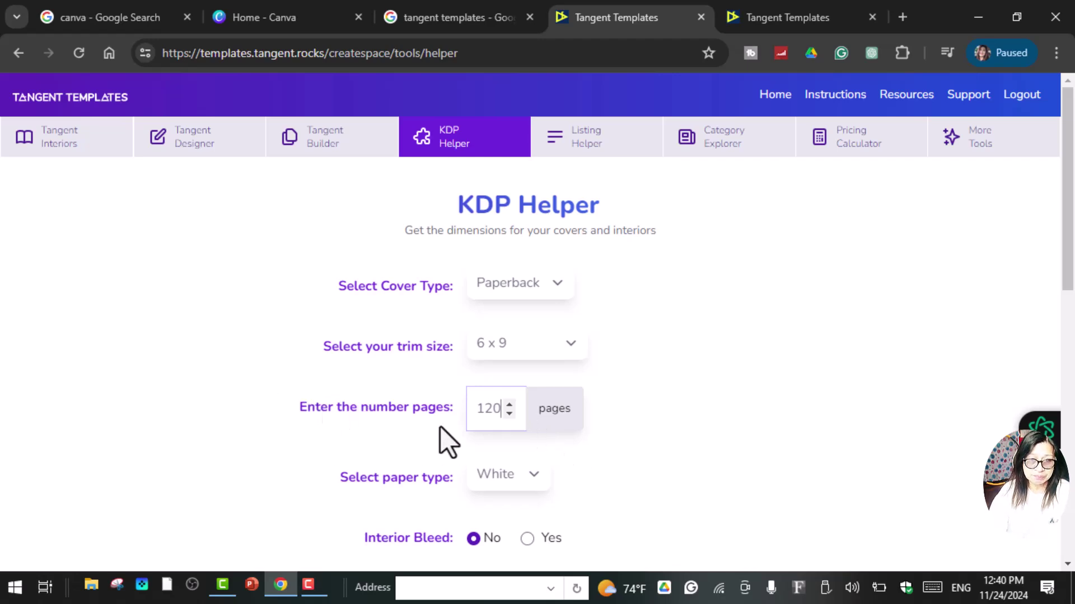
pyautogui.scroll(-3, 487, 427)
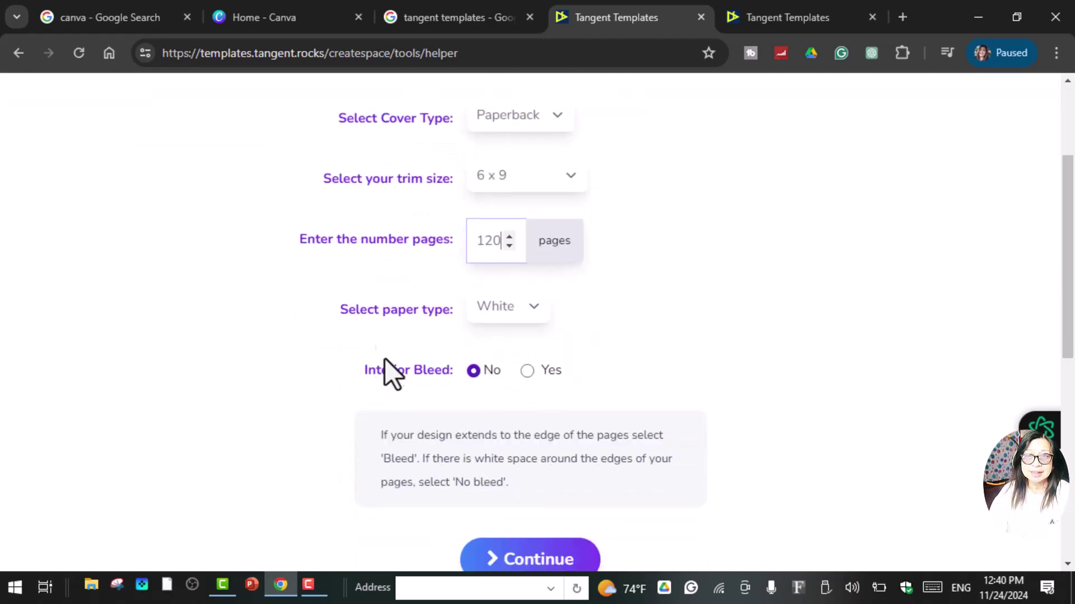
pyautogui.click(534, 309)
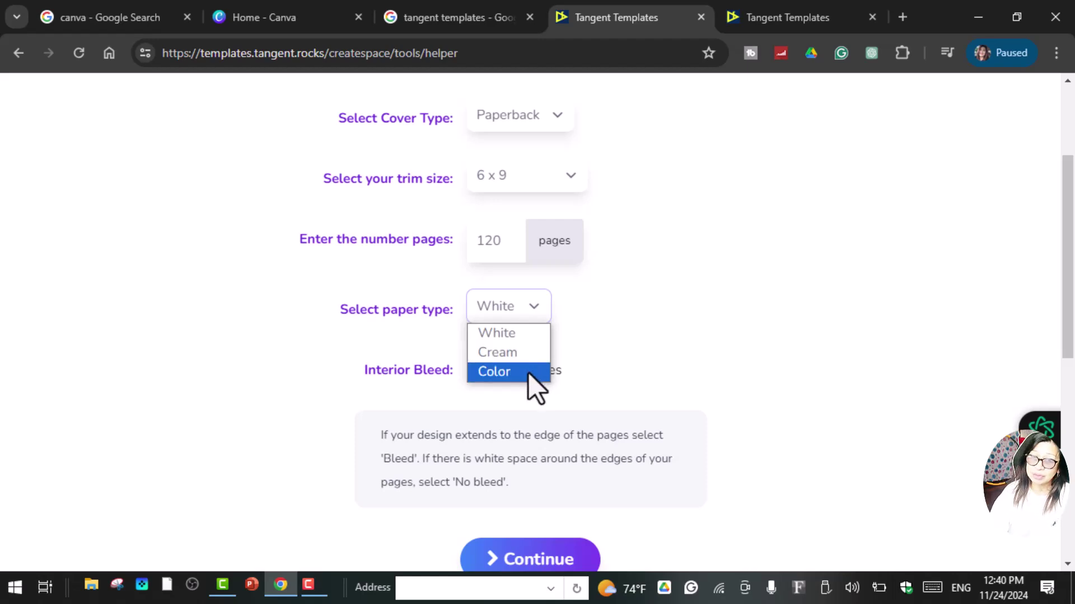
pyautogui.click(523, 332)
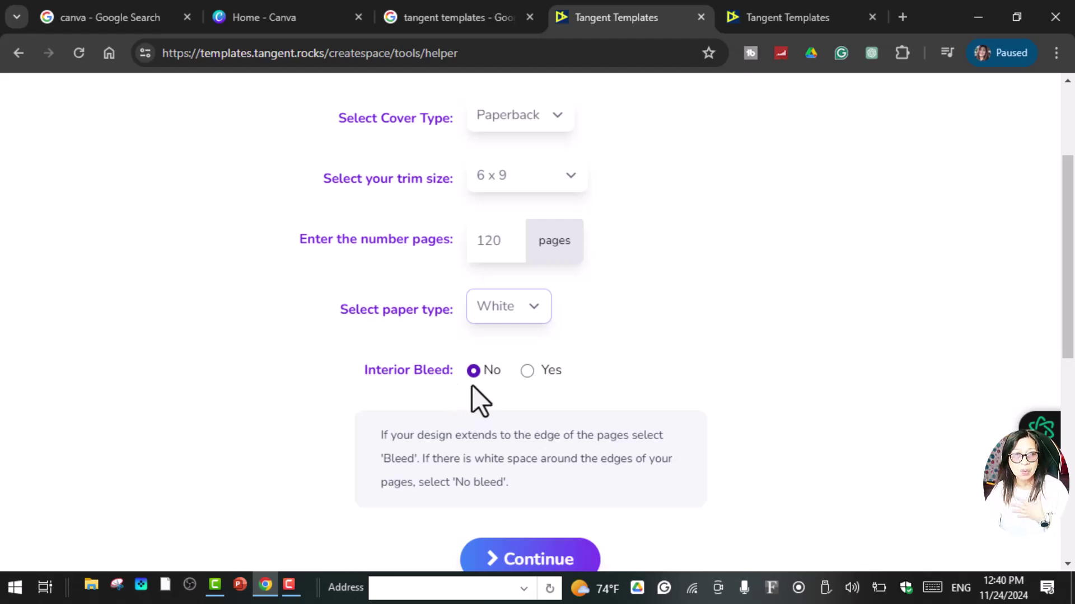
# Review the book settings, leaving Interior Bleed at No, and continue to the calculated dimensions
pyautogui.scroll(-3, 472, 385)
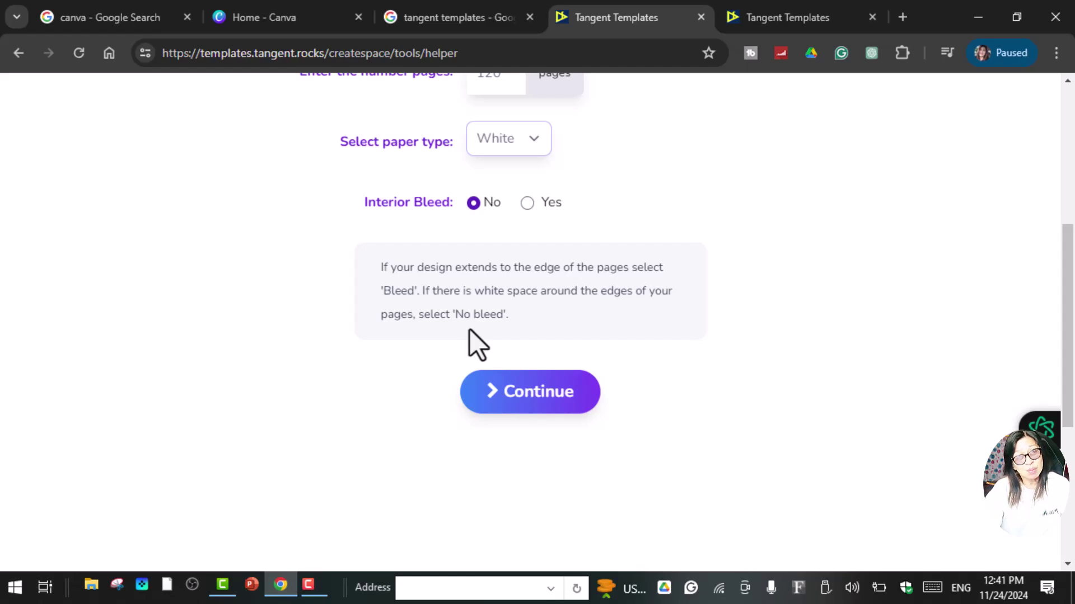
pyautogui.scroll(6, 549, 241)
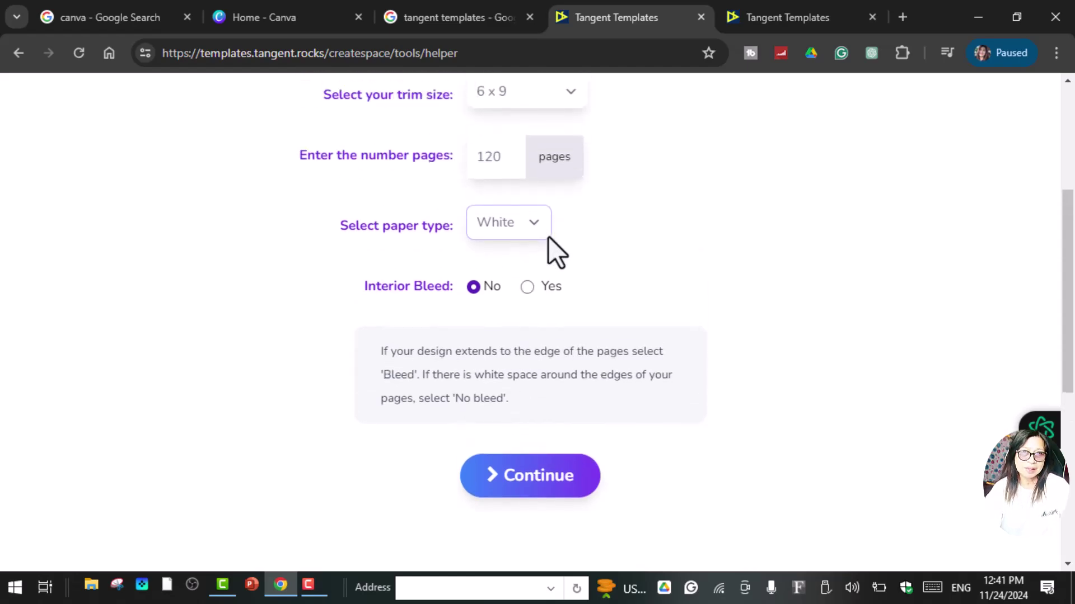
pyautogui.scroll(-7, 549, 252)
pyautogui.click(529, 324)
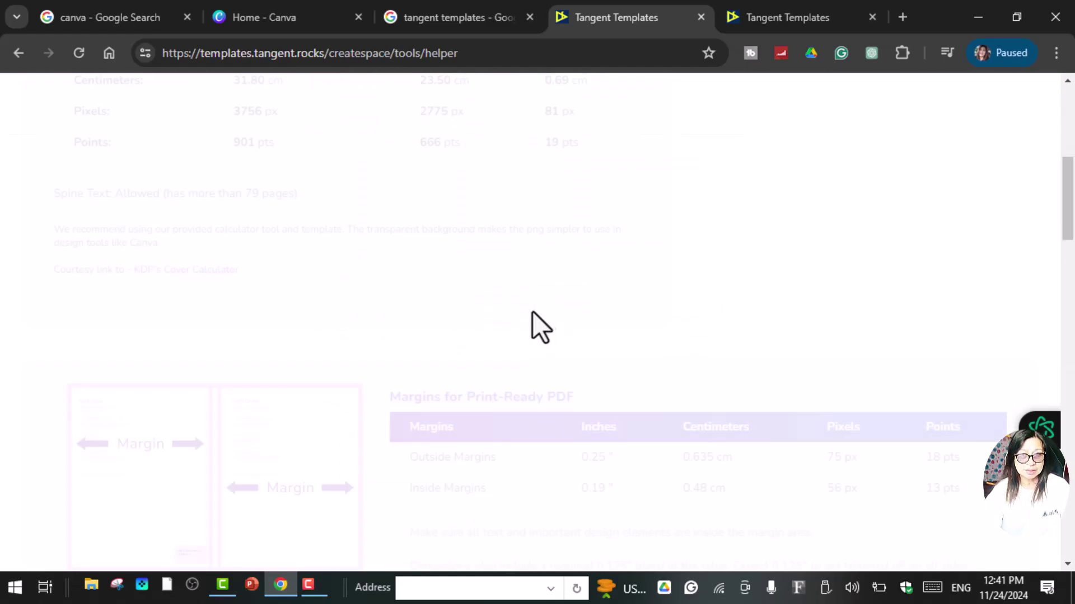
# Show the interior dimensions and examine the margins and the recommended page width, height and units for Canva
pyautogui.scroll(7, 436, 311)
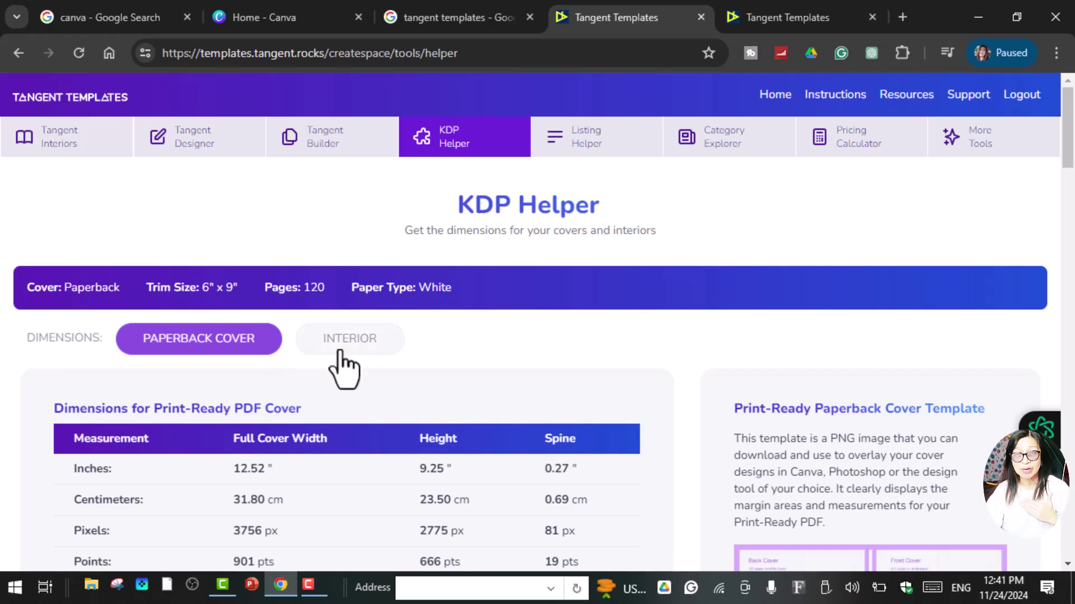
pyautogui.click(356, 358)
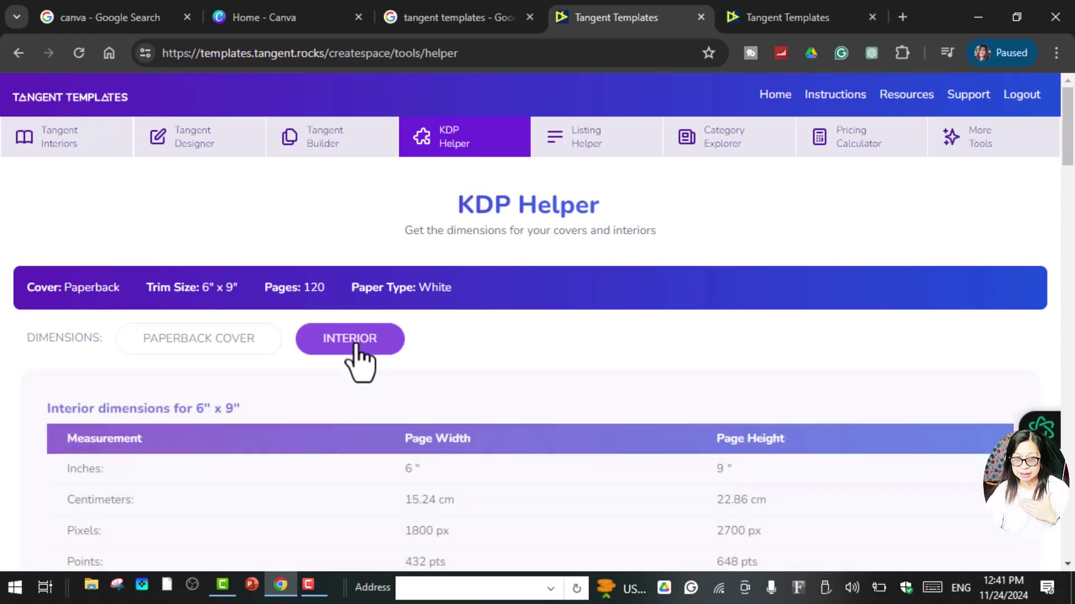
pyautogui.scroll(-15, 431, 412)
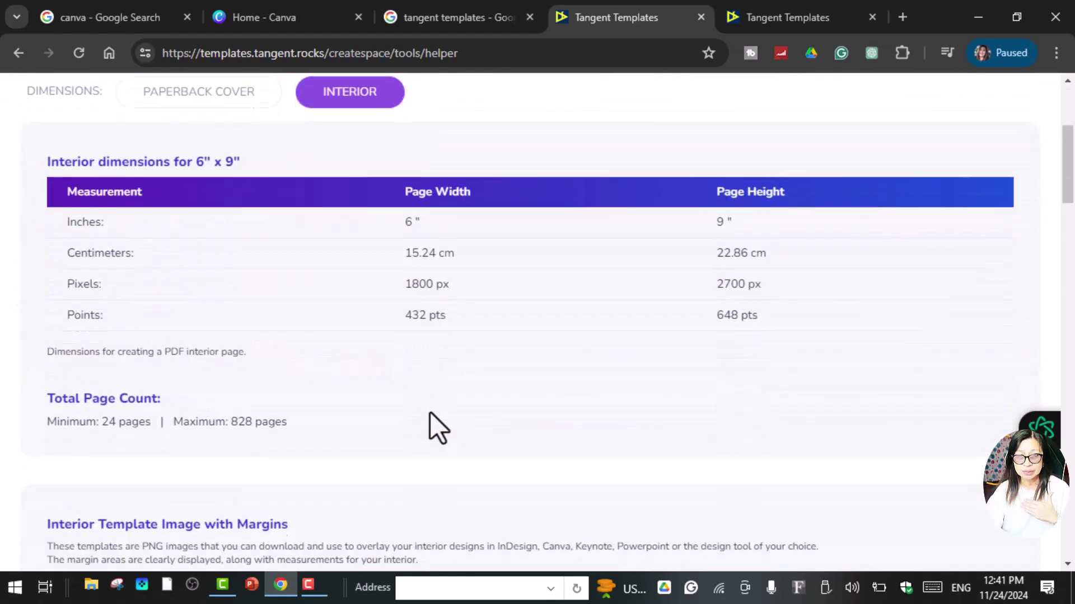
pyautogui.scroll(-8, 431, 414)
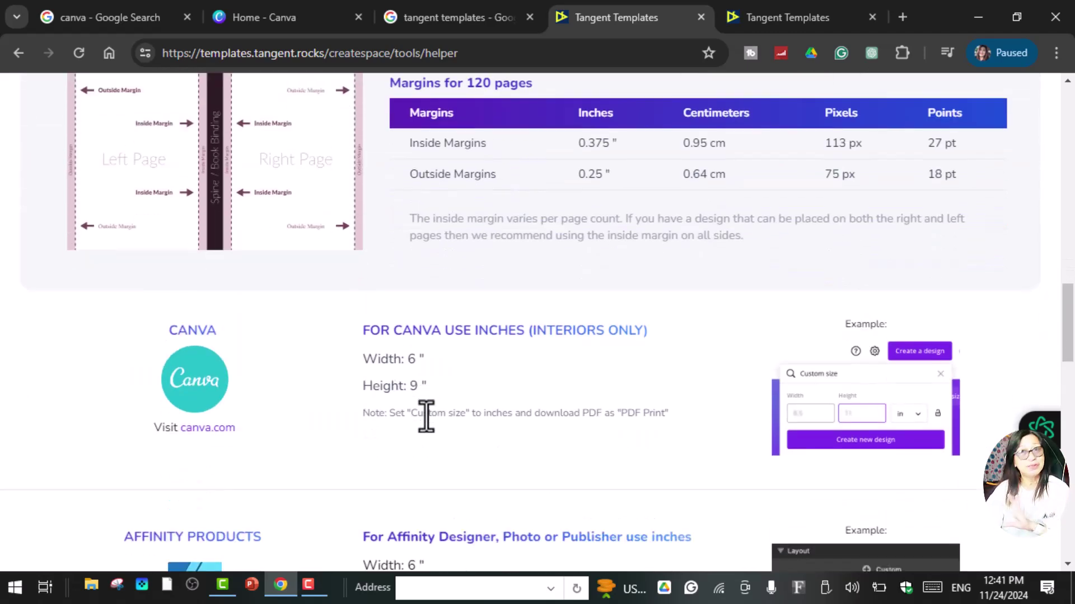
pyautogui.scroll(-3, 348, 313)
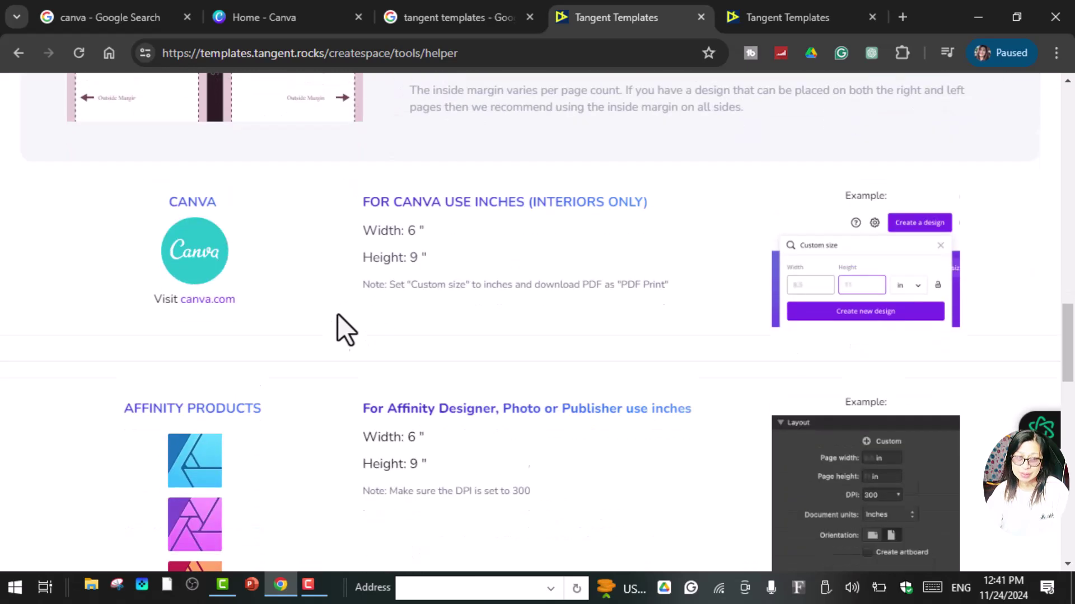
pyautogui.scroll(2, 276, 290)
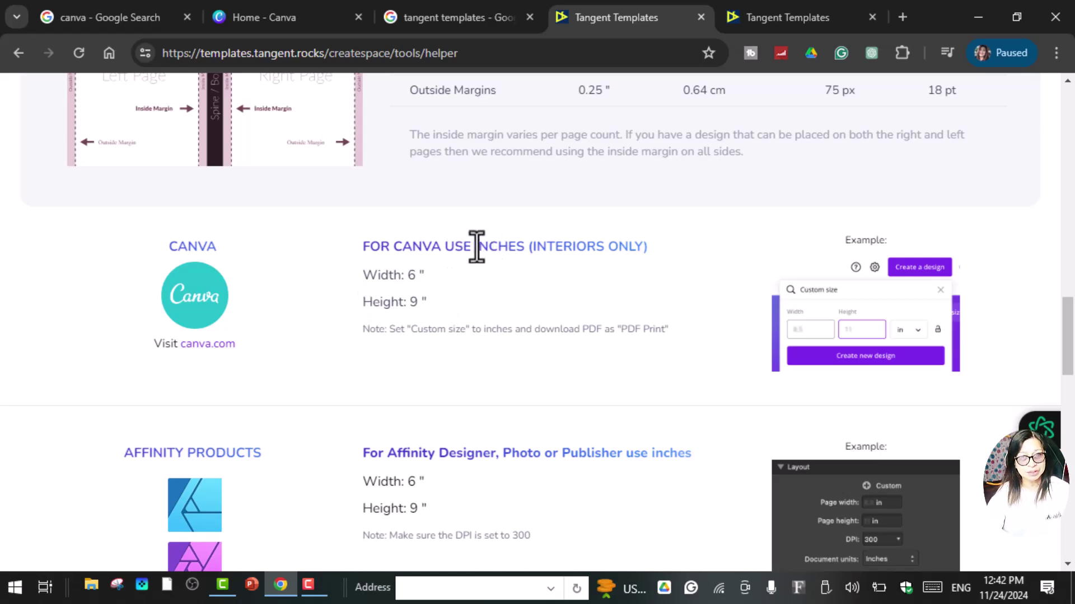
pyautogui.moveTo(474, 247); pyautogui.dragTo(523, 259)
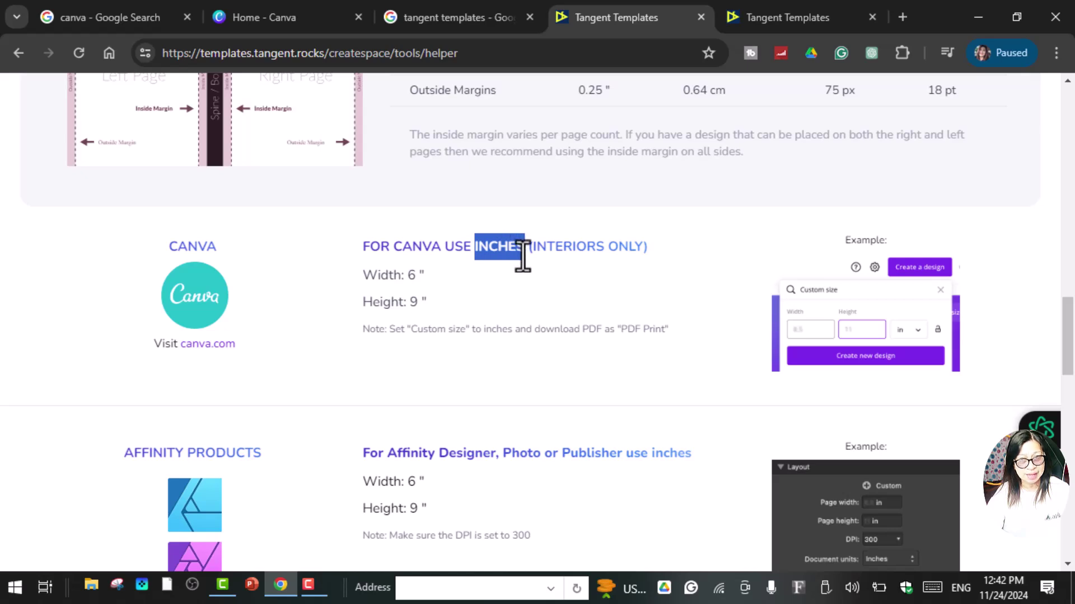
pyautogui.click(431, 288)
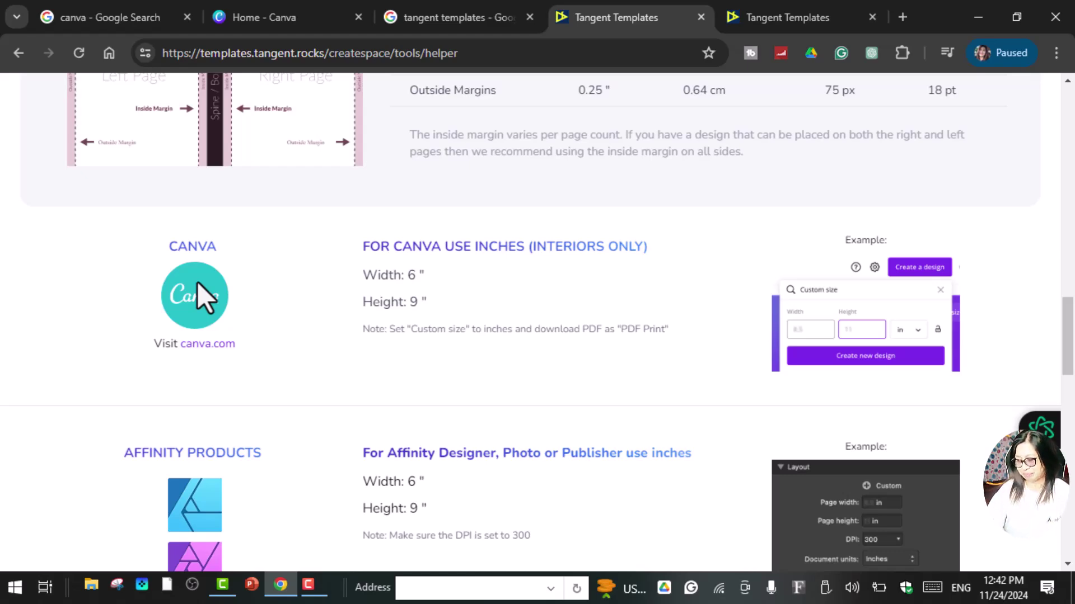
# Switch to Canva, open the custom size settings for a new design and set the units to inches
pyautogui.click(254, 22)
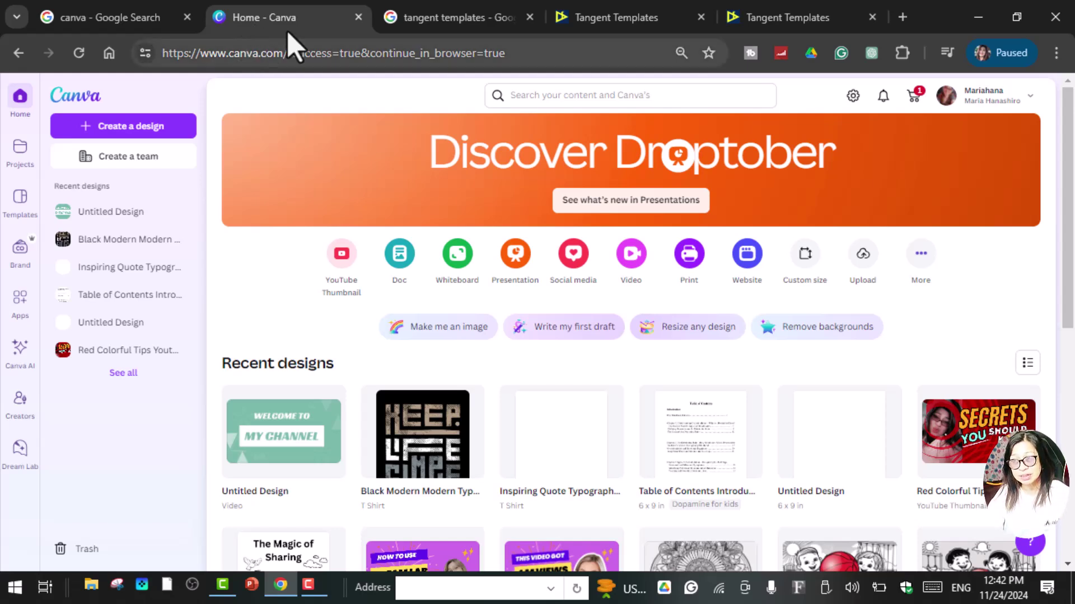
pyautogui.click(813, 281)
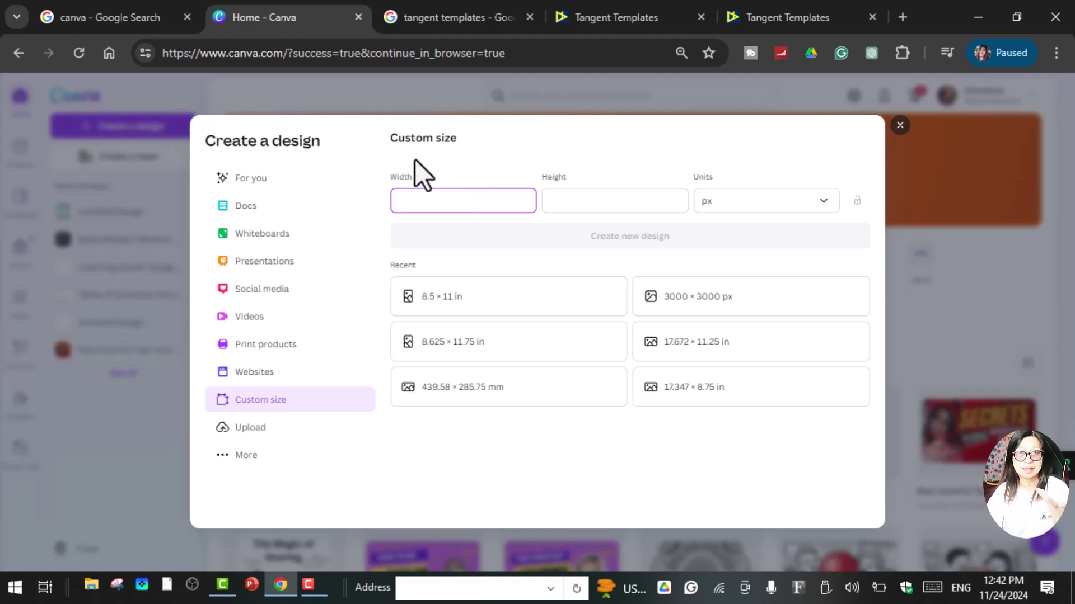
pyautogui.click(669, 18)
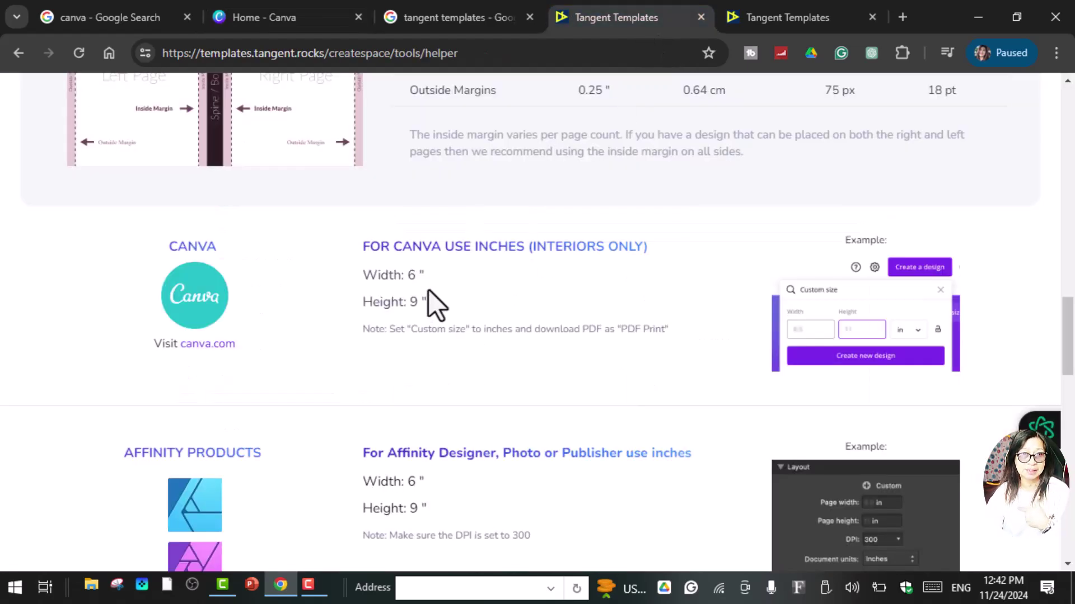
pyautogui.click(313, 17)
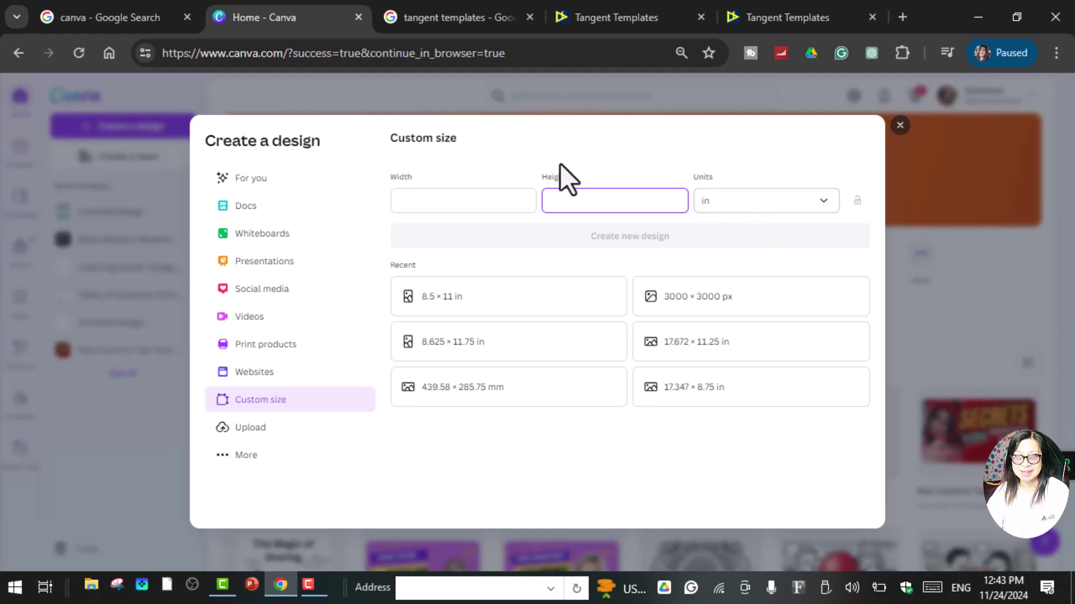
# Set the custom size to a width of 6 and a height of 9, and create the new design
pyautogui.click(442, 200)
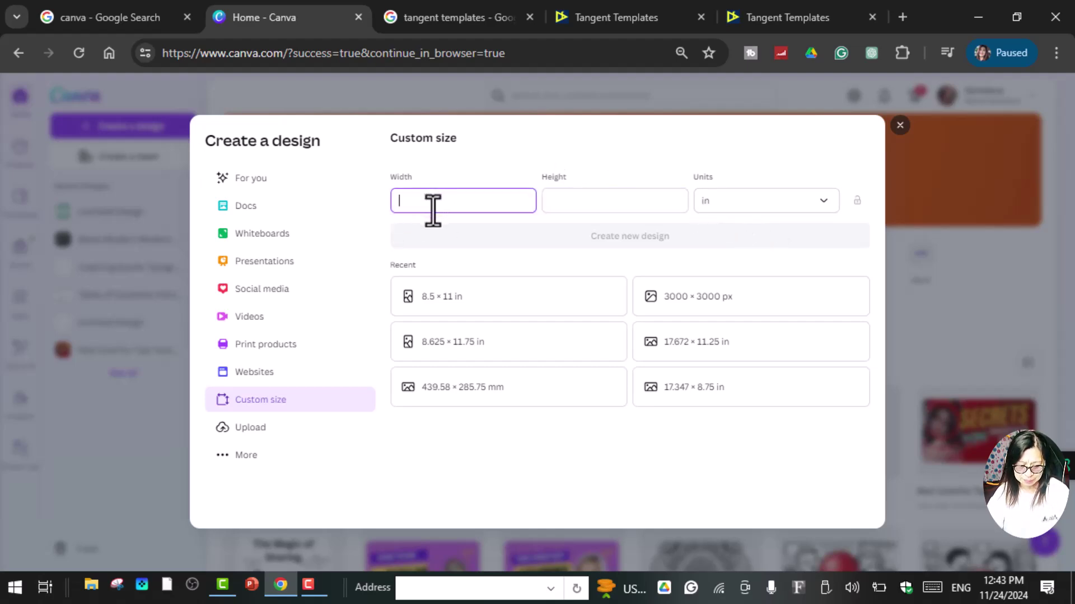
pyautogui.write('6')
pyautogui.click(582, 206)
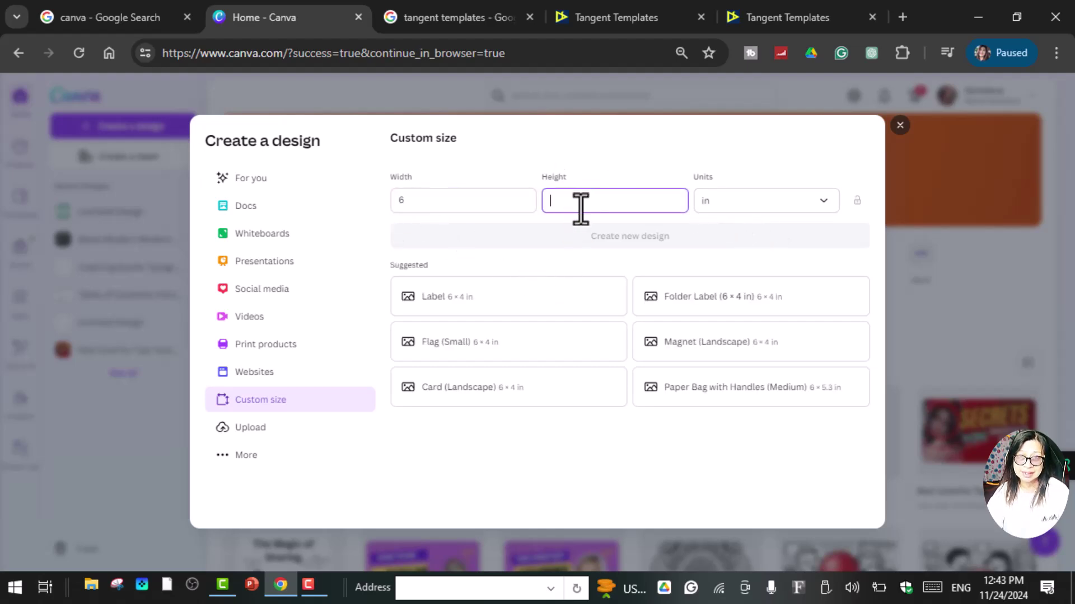
pyautogui.write('9')
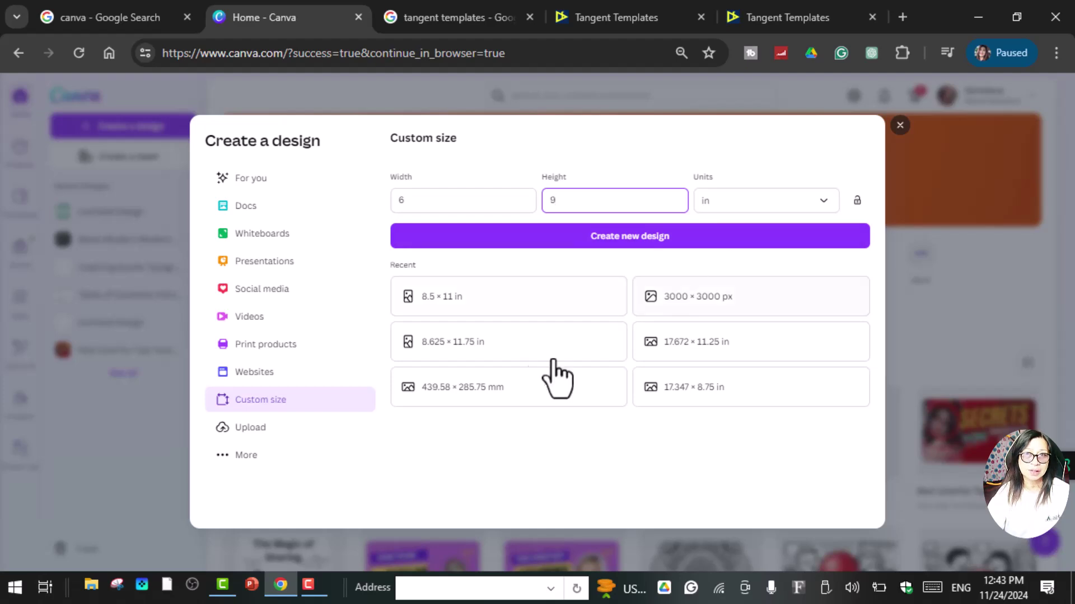
pyautogui.click(631, 241)
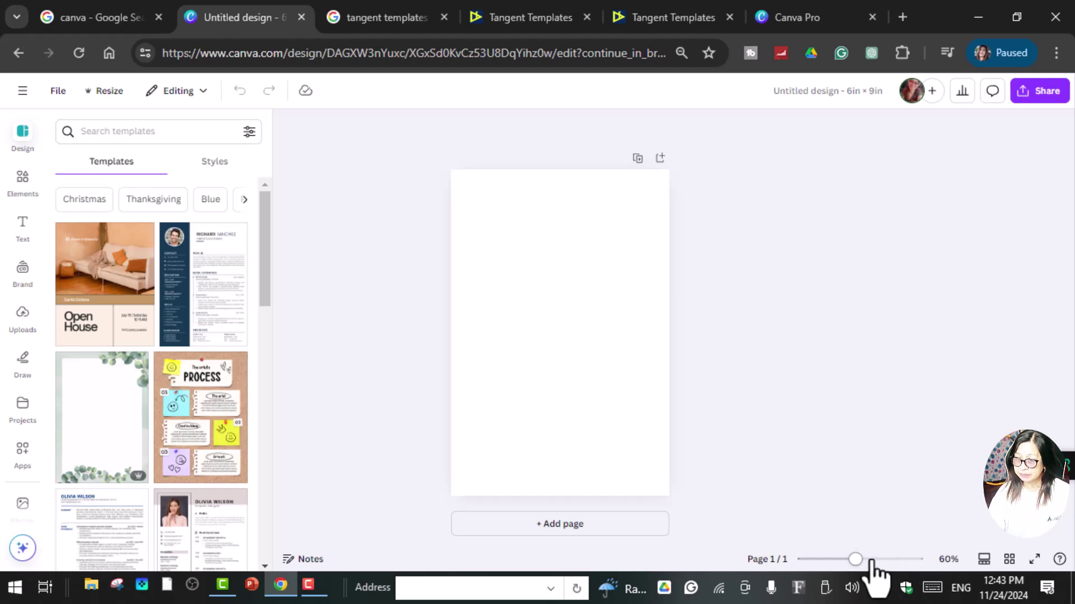
pyautogui.moveTo(871, 560); pyautogui.dragTo(861, 560)
pyautogui.scroll(1, 558, 305)
pyautogui.scroll(-2, 609, 457)
pyautogui.scroll(2, 603, 456)
pyautogui.scroll(-2, 596, 474)
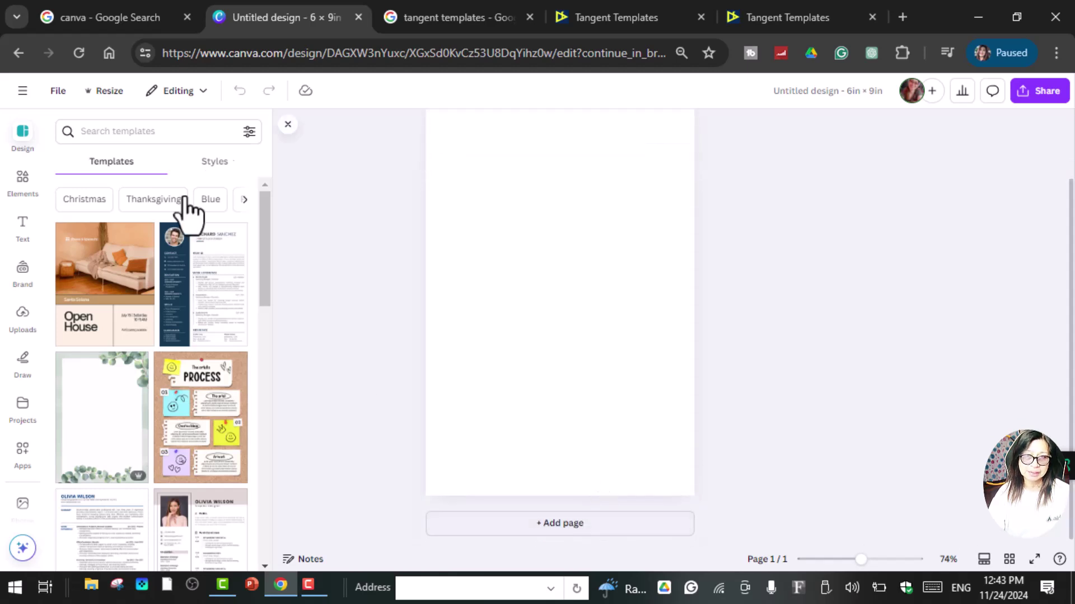
pyautogui.scroll(2, 488, 250)
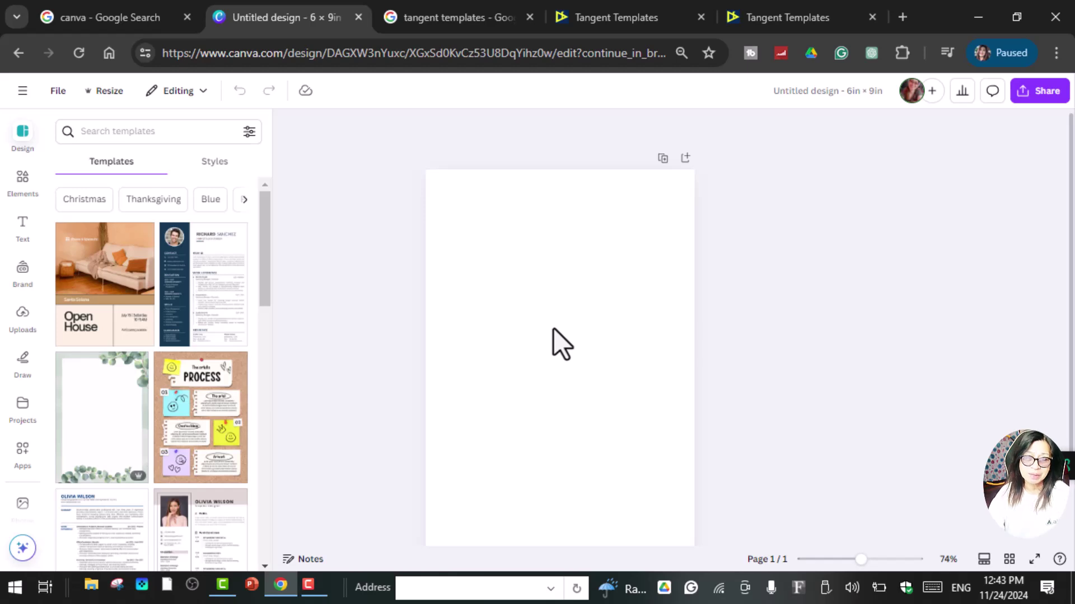
pyautogui.scroll(-2, 565, 321)
pyautogui.scroll(2, 566, 322)
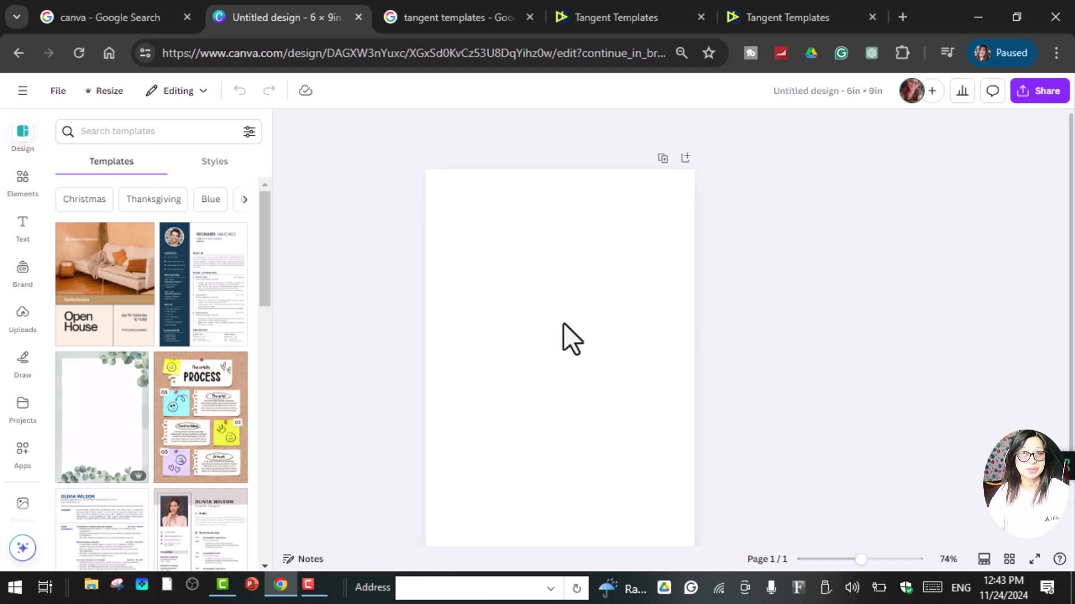
pyautogui.click(537, 271)
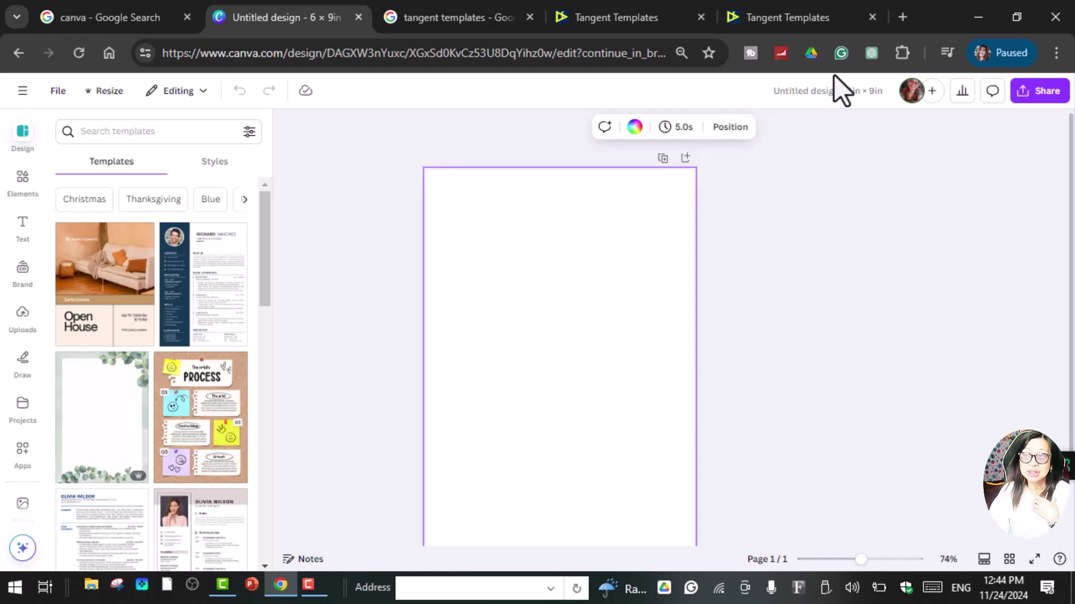
# Open the ChatGPT browser extension and log in with the Google account
pyautogui.click(871, 53)
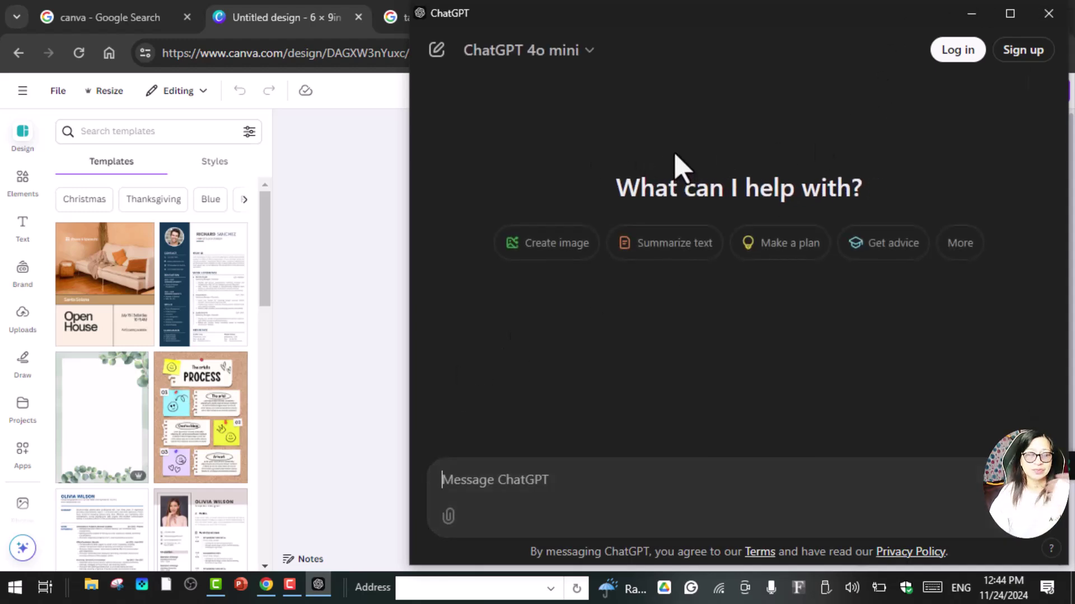
pyautogui.click(948, 57)
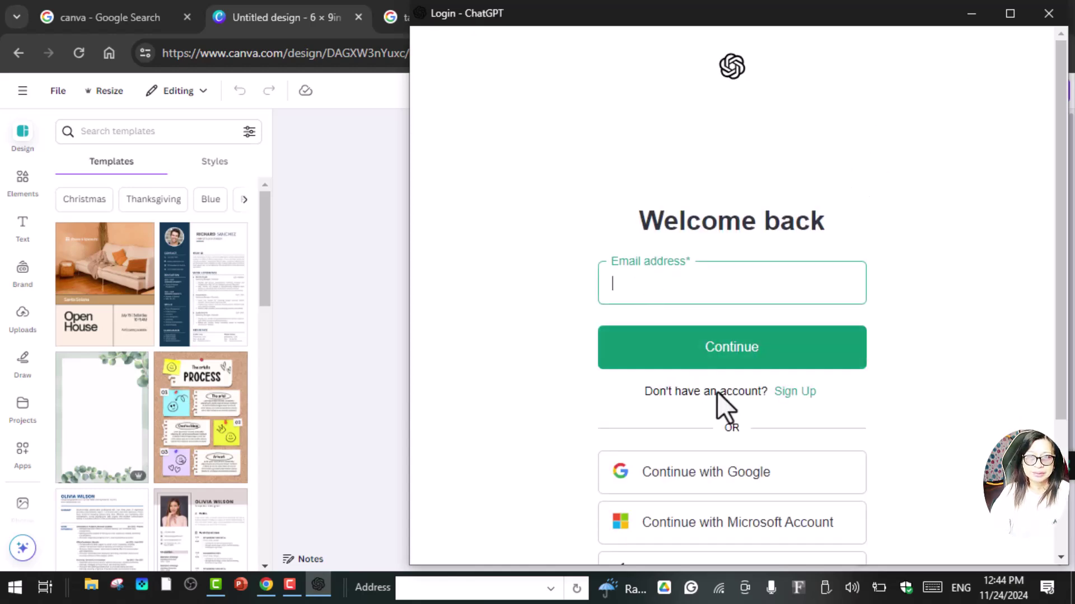
pyautogui.click(676, 492)
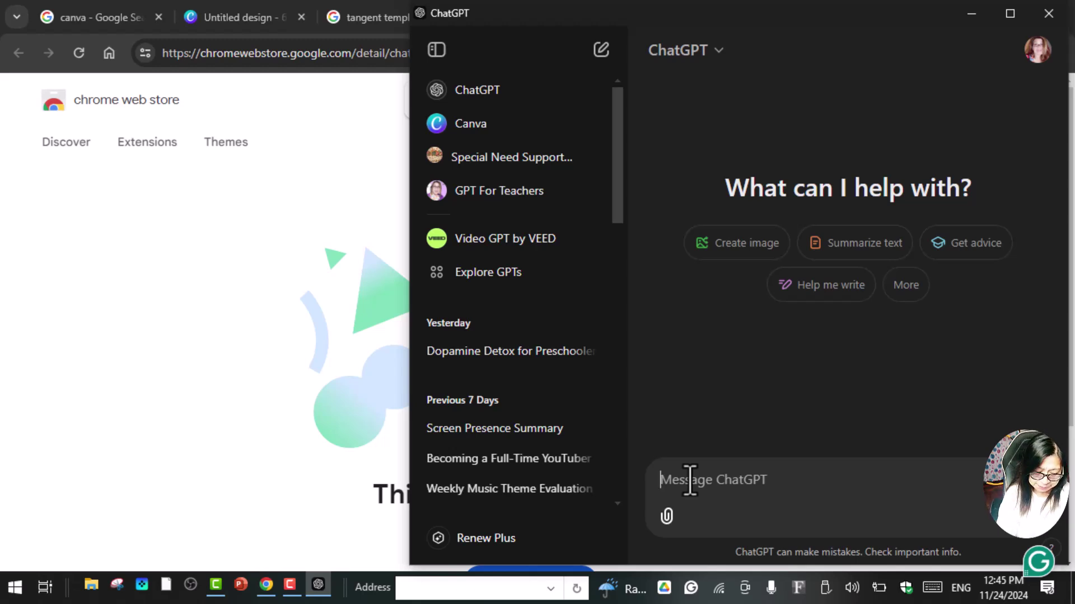
# Send ChatGPT the prompt "Give me 10 subheading of my book about Dopamine Detox for preschoolers"
pyautogui.write('Give me ')
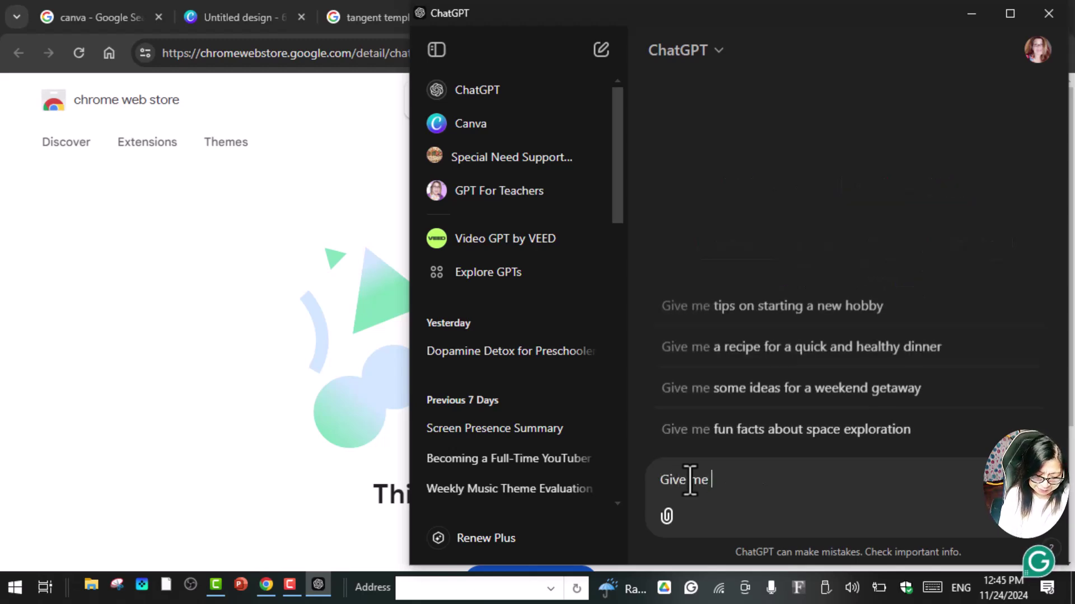
pyautogui.write('10 subhea')
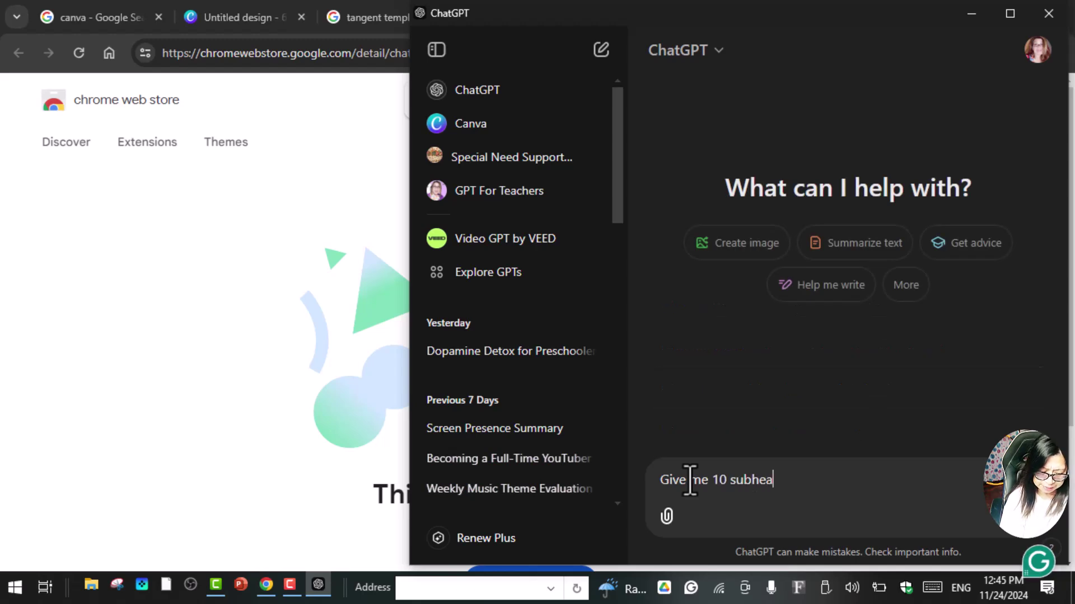
pyautogui.write('ding  of my')
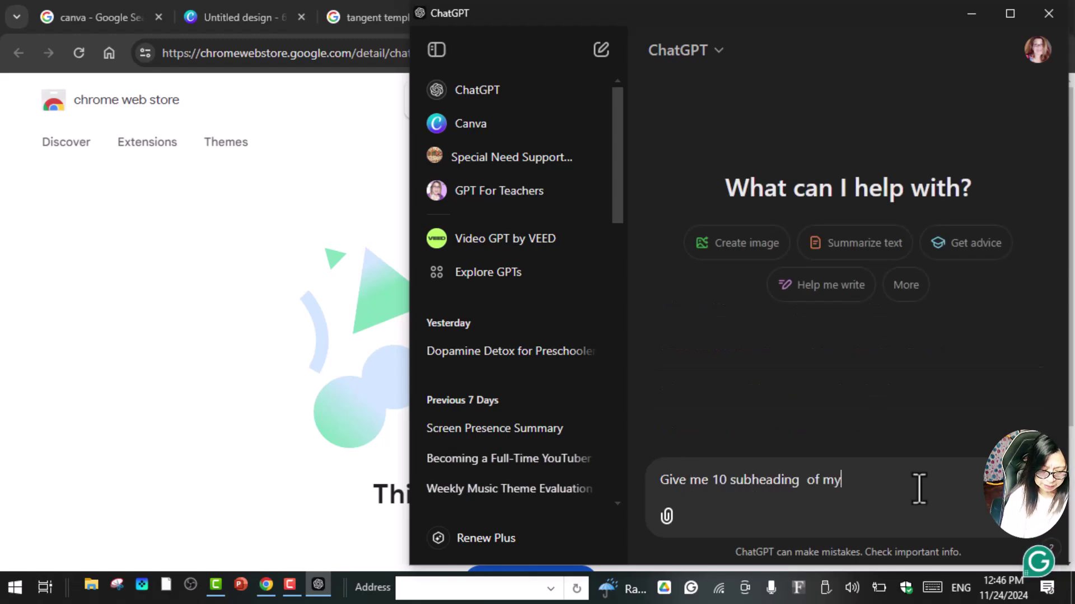
pyautogui.write(' book about')
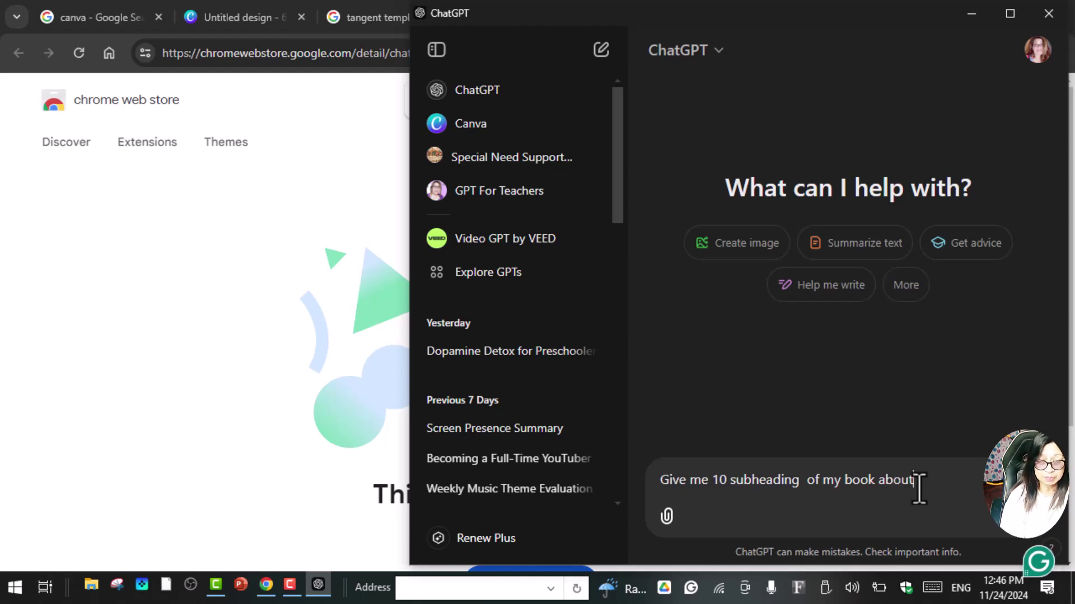
pyautogui.write(' Dopa')
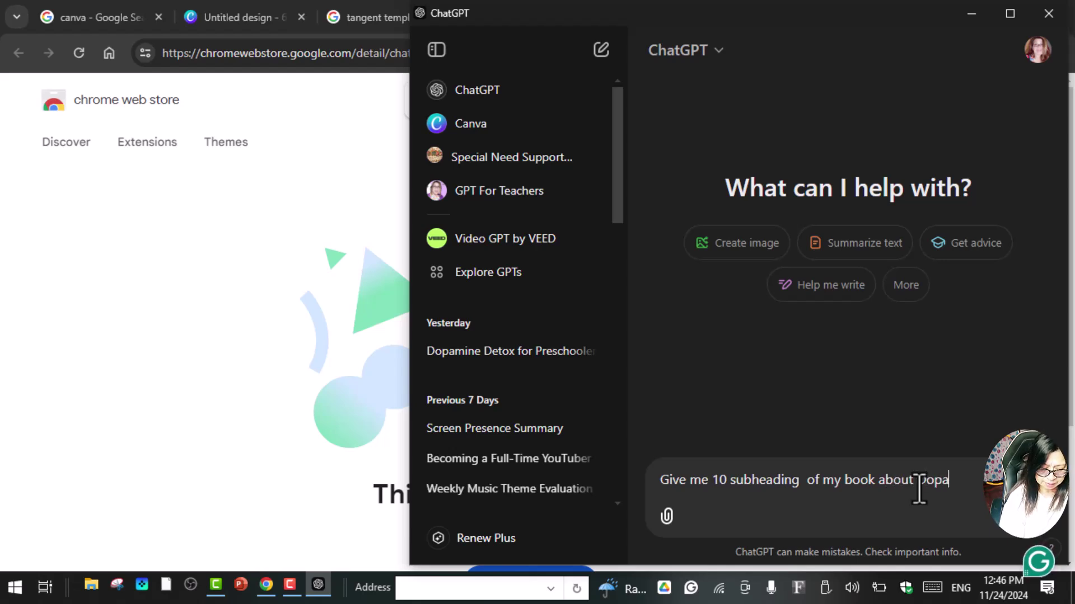
pyautogui.write('mine')
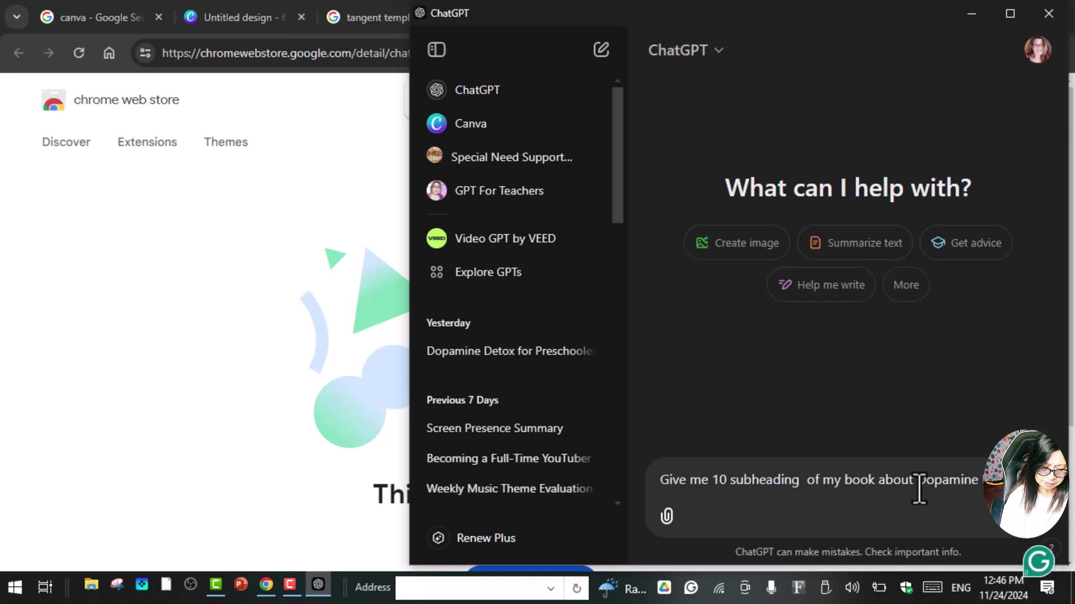
pyautogui.write(' Detox for presch')
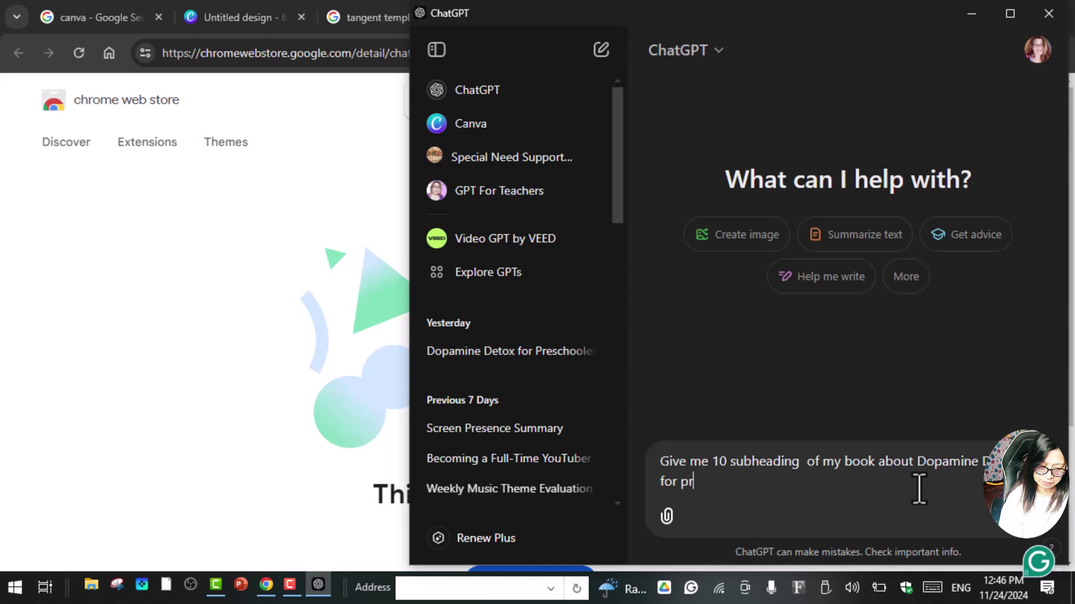
pyautogui.write('oolers')
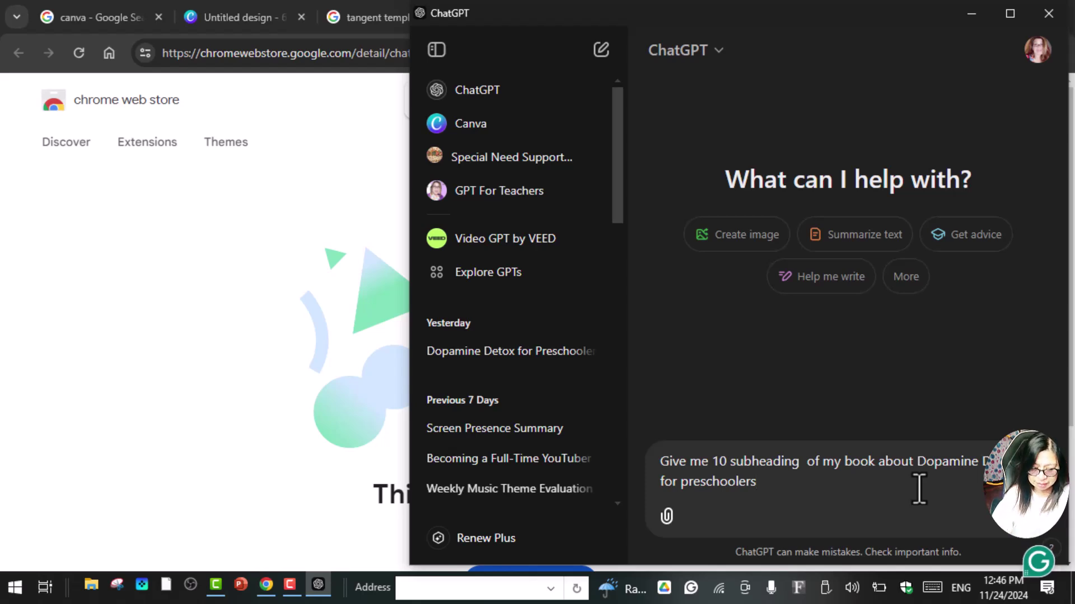
pyautogui.press('Return')
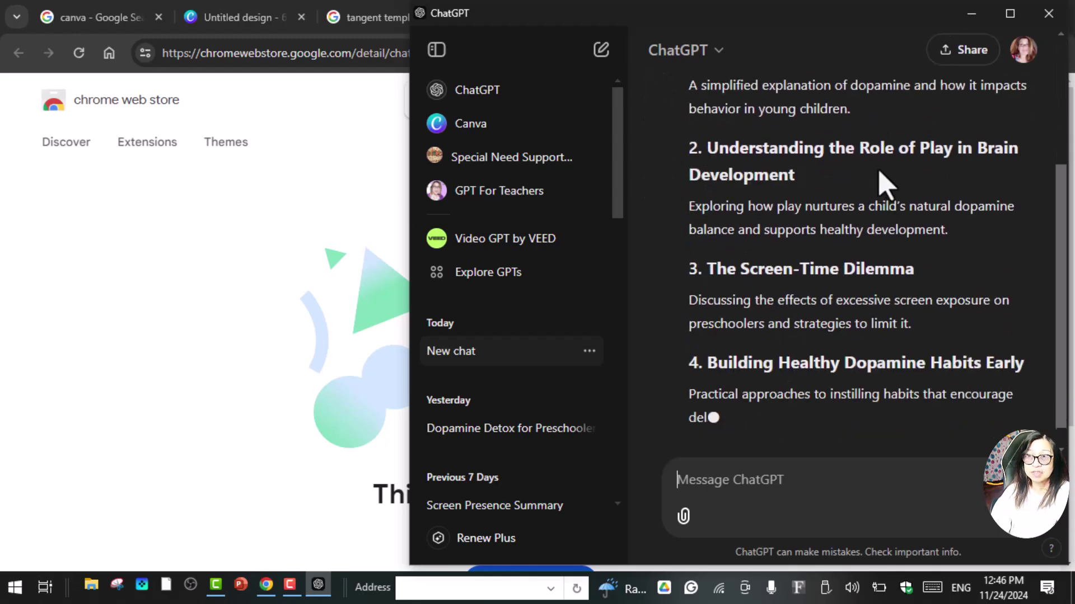
# Review the suggested book subheadings and their descriptions from the start of the answer
pyautogui.scroll(2, 892, 358)
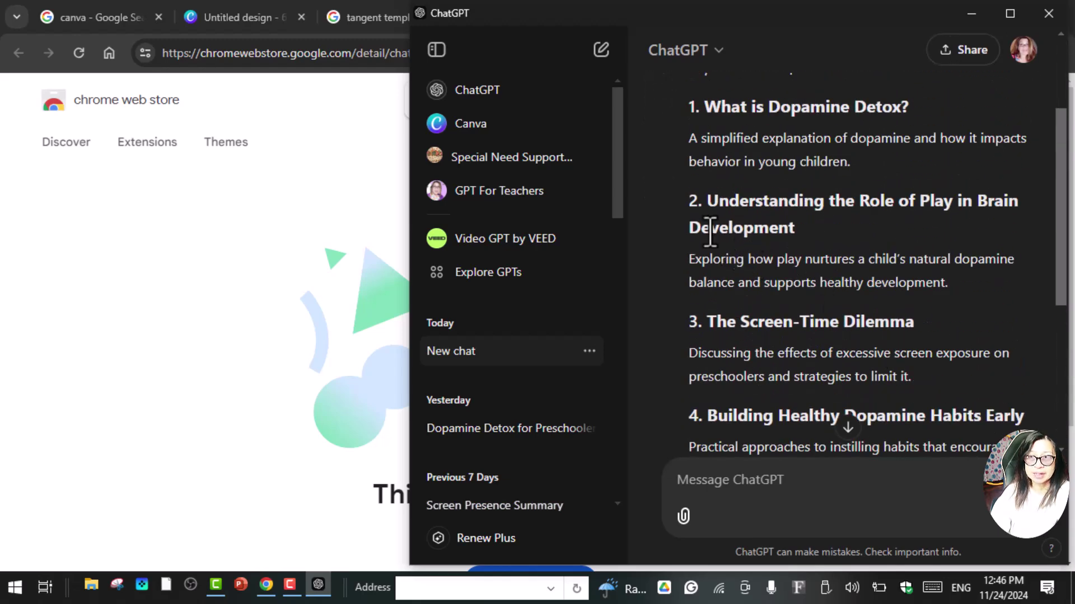
pyautogui.scroll(2, 724, 224)
pyautogui.scroll(1, 723, 210)
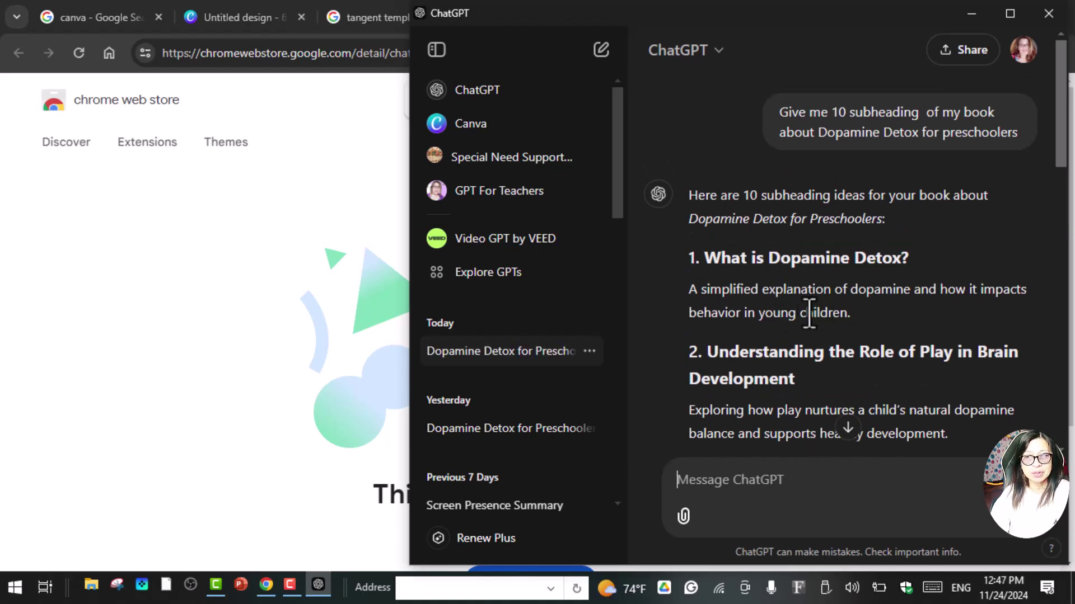
pyautogui.scroll(-3, 811, 308)
pyautogui.scroll(1, 811, 308)
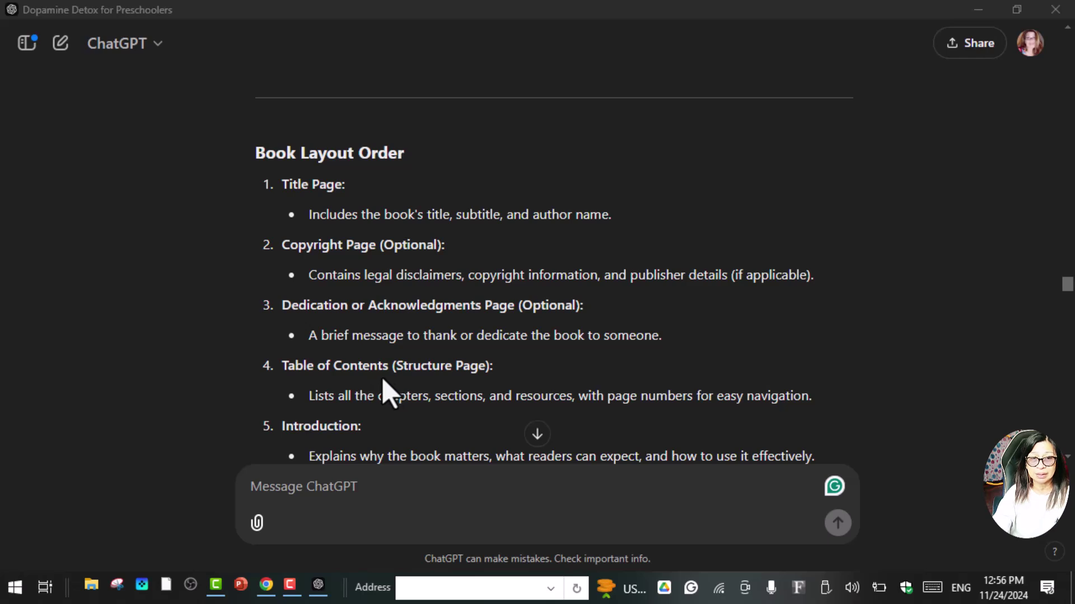
# Examine the Book Layout Order from the title page to the index, and the reasons for placing the table of contents early
pyautogui.scroll(-1, 461, 386)
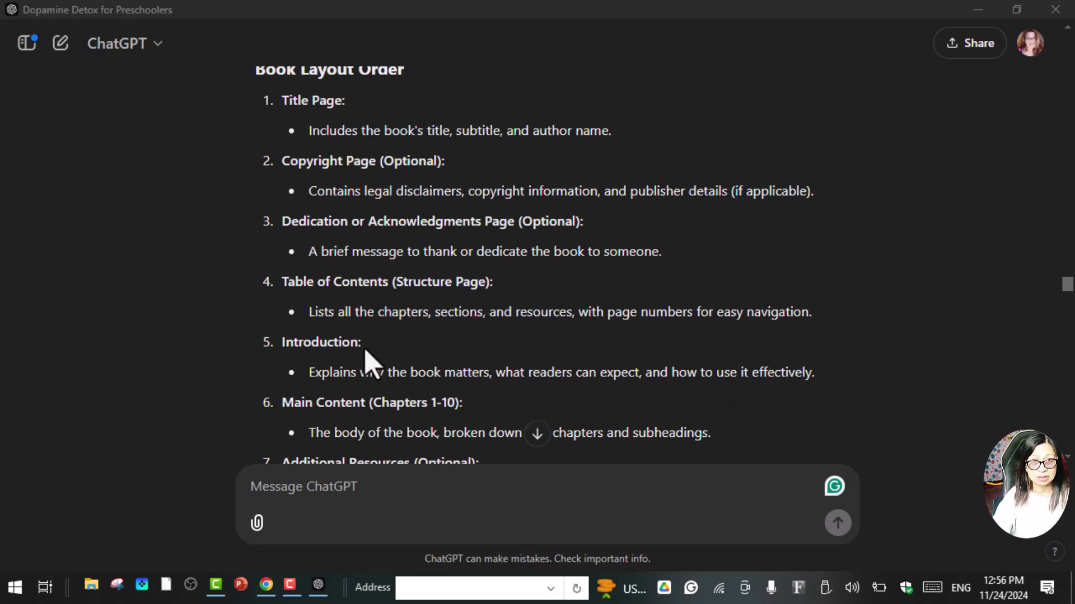
pyautogui.scroll(-2, 391, 235)
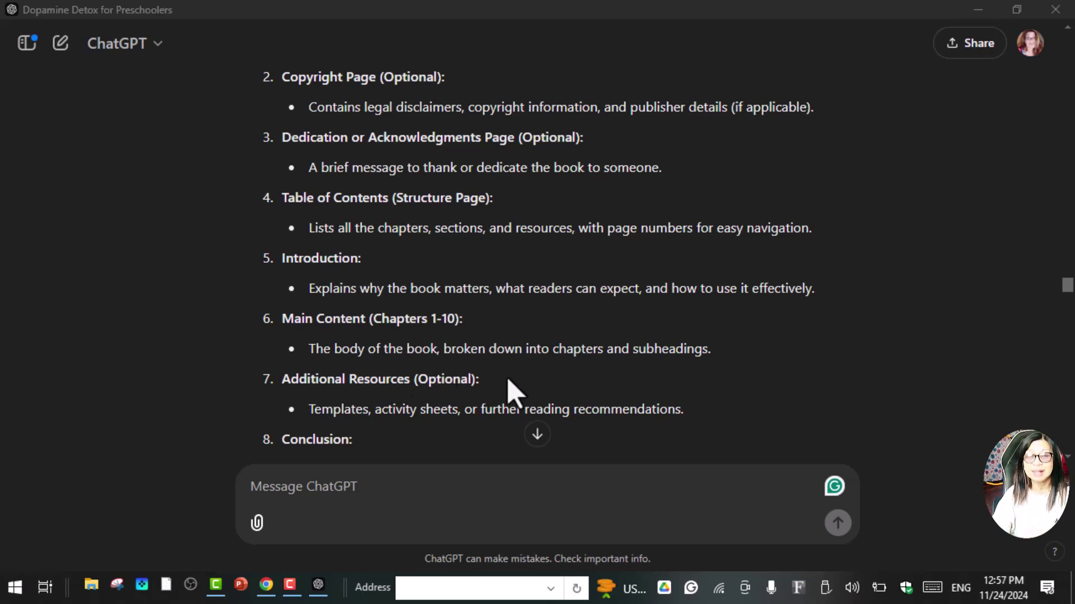
pyautogui.scroll(-2, 509, 384)
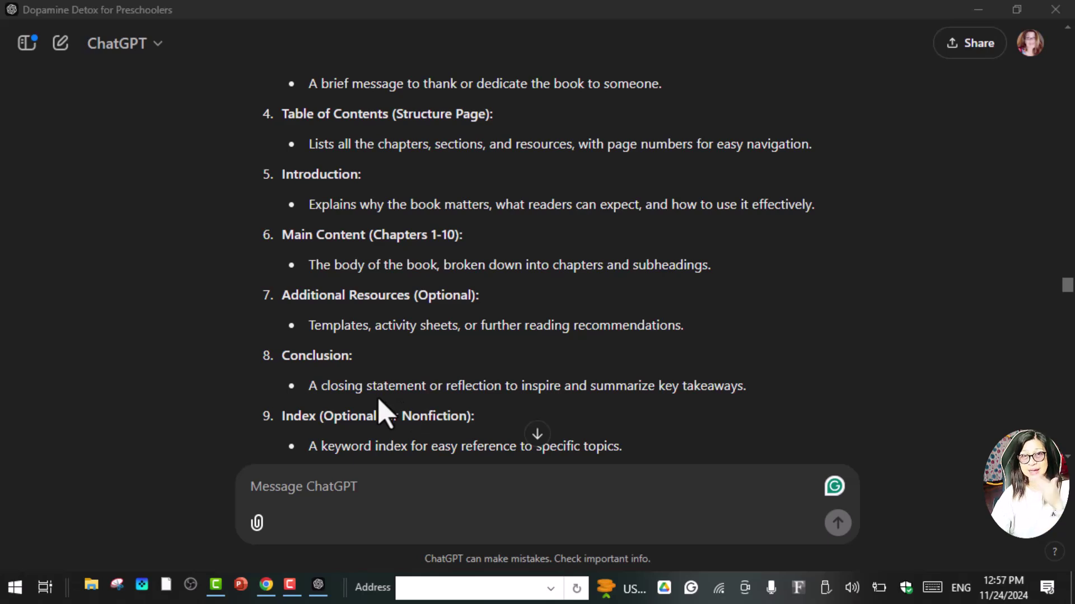
pyautogui.scroll(-3, 383, 400)
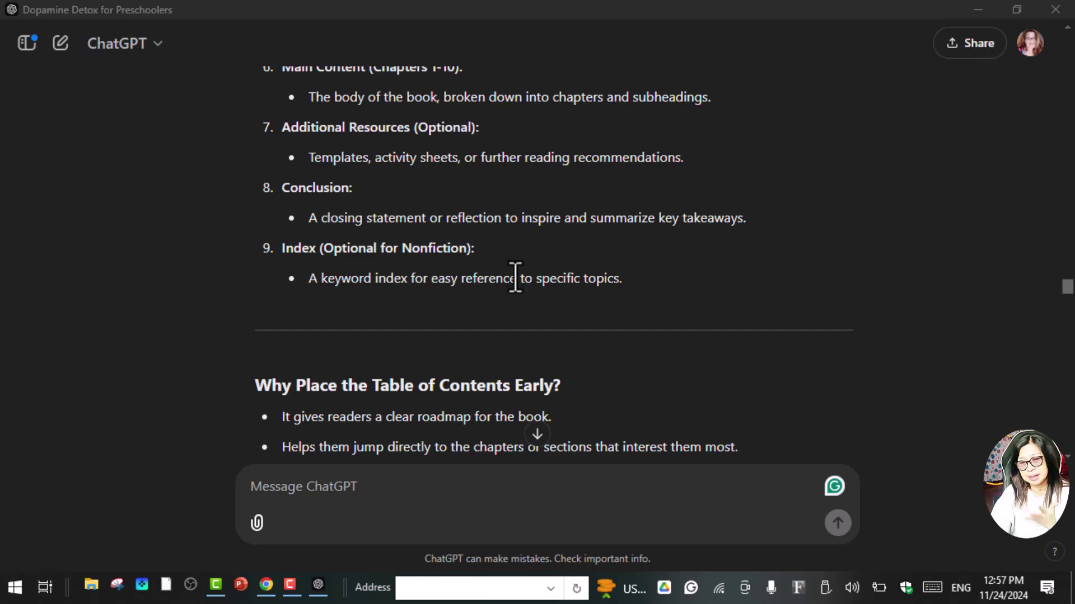
pyautogui.scroll(8, 509, 275)
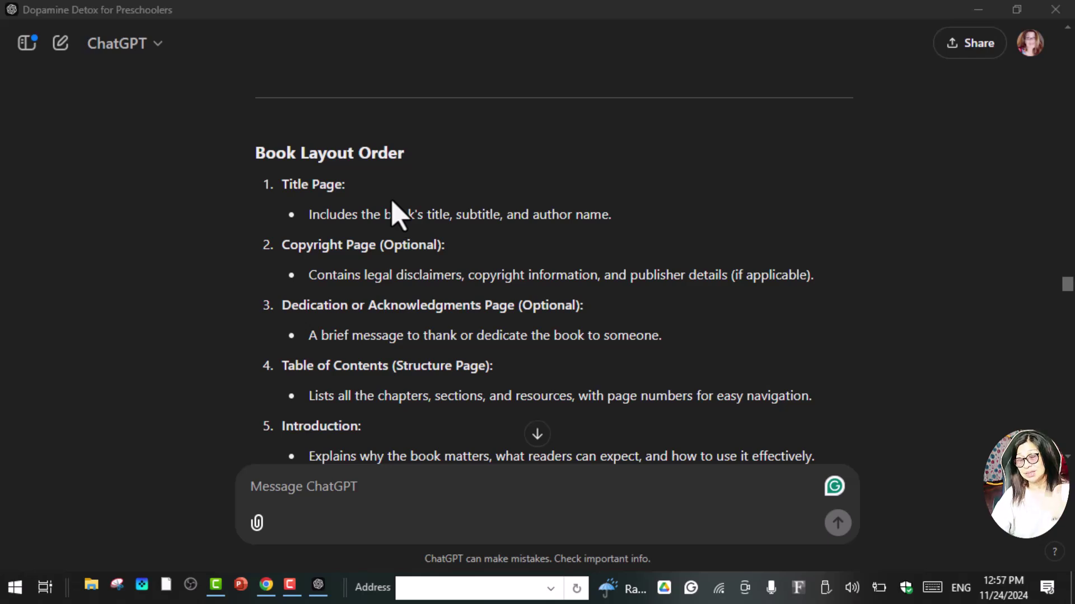
pyautogui.scroll(-1, 497, 263)
pyautogui.scroll(-8, 501, 272)
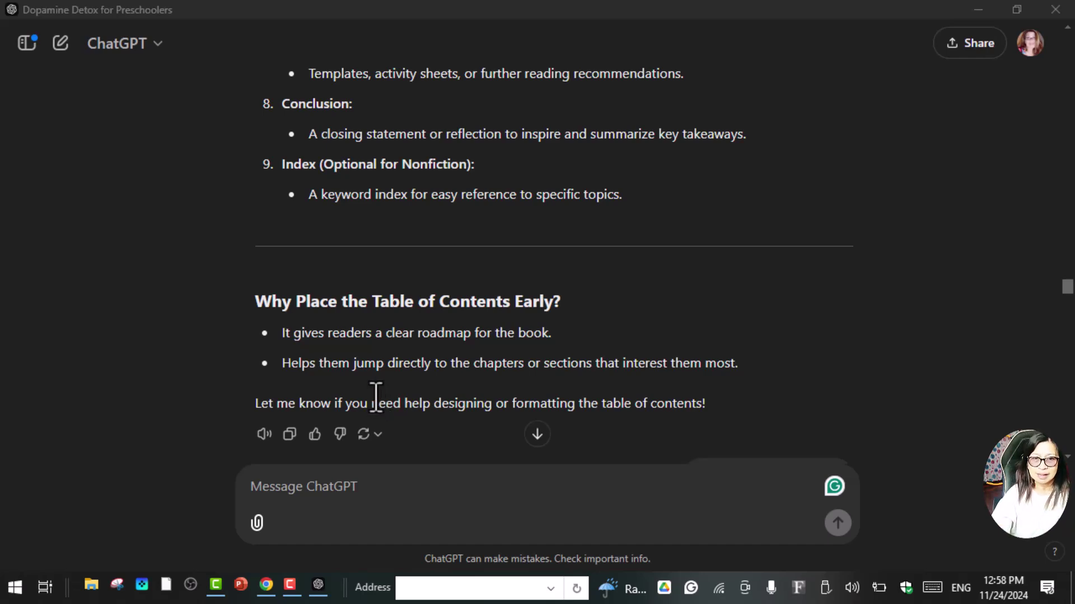
pyautogui.scroll(2, 374, 392)
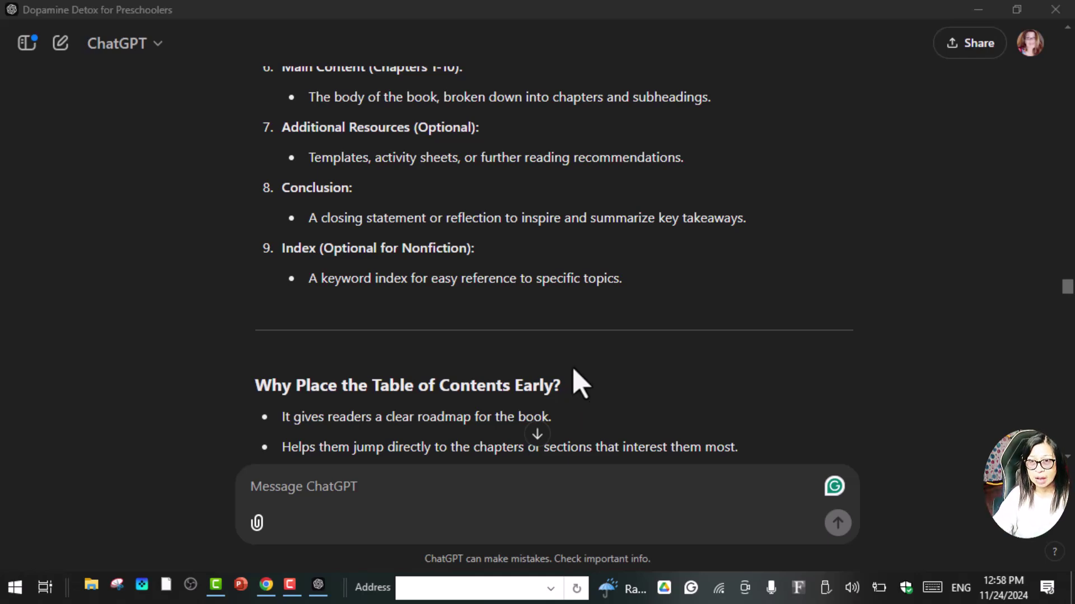
pyautogui.scroll(2, 584, 306)
pyautogui.scroll(7, 584, 307)
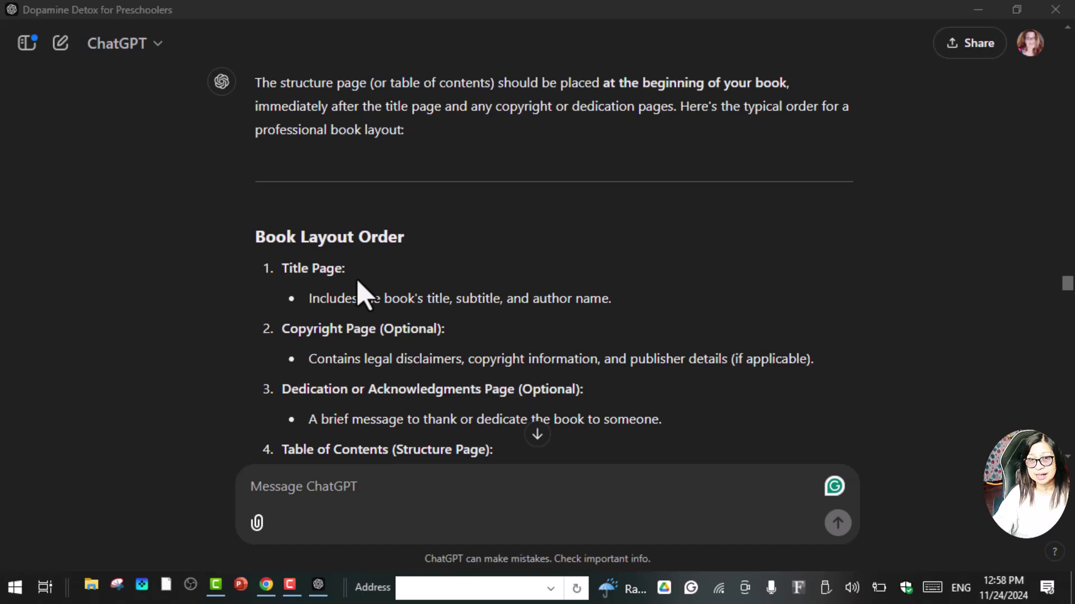
# Switch to the Canva design and add a heading reading "Simplifying Play:" on page 1
pyautogui.scroll(-1, 371, 356)
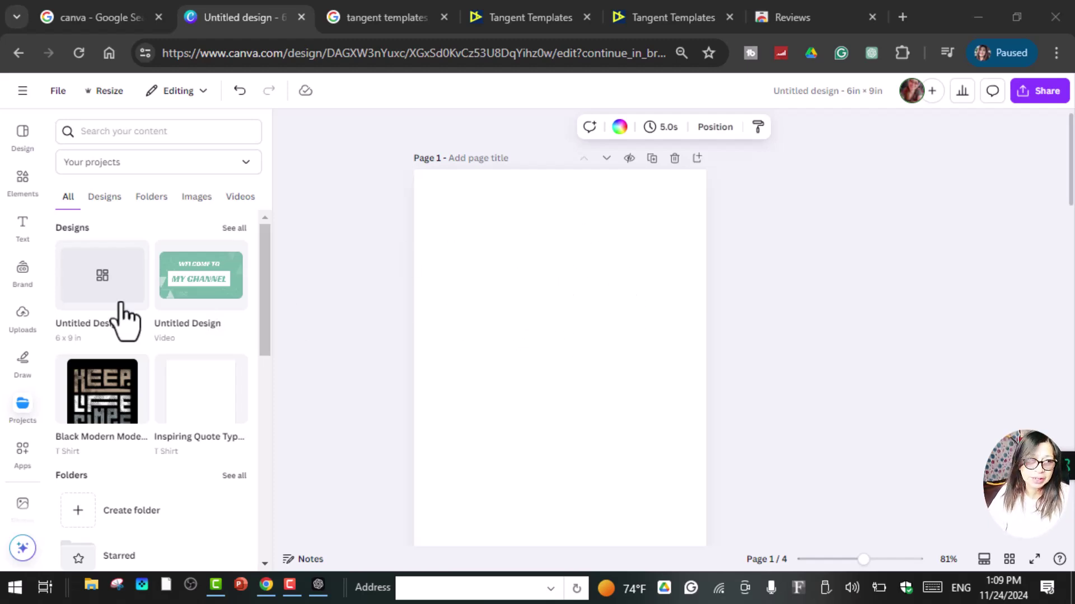
pyautogui.click(23, 230)
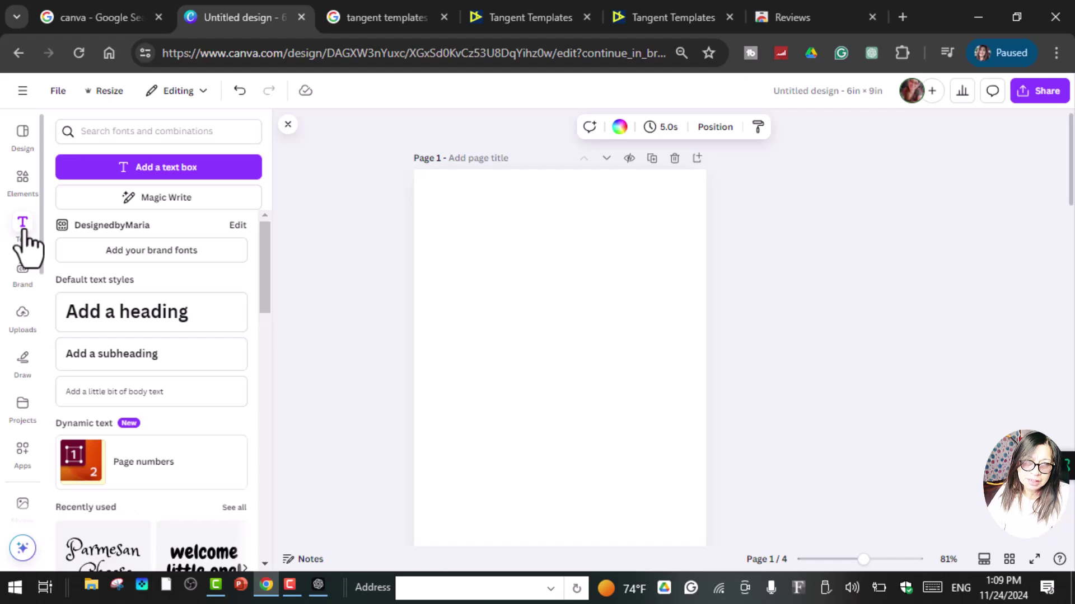
pyautogui.click(155, 312)
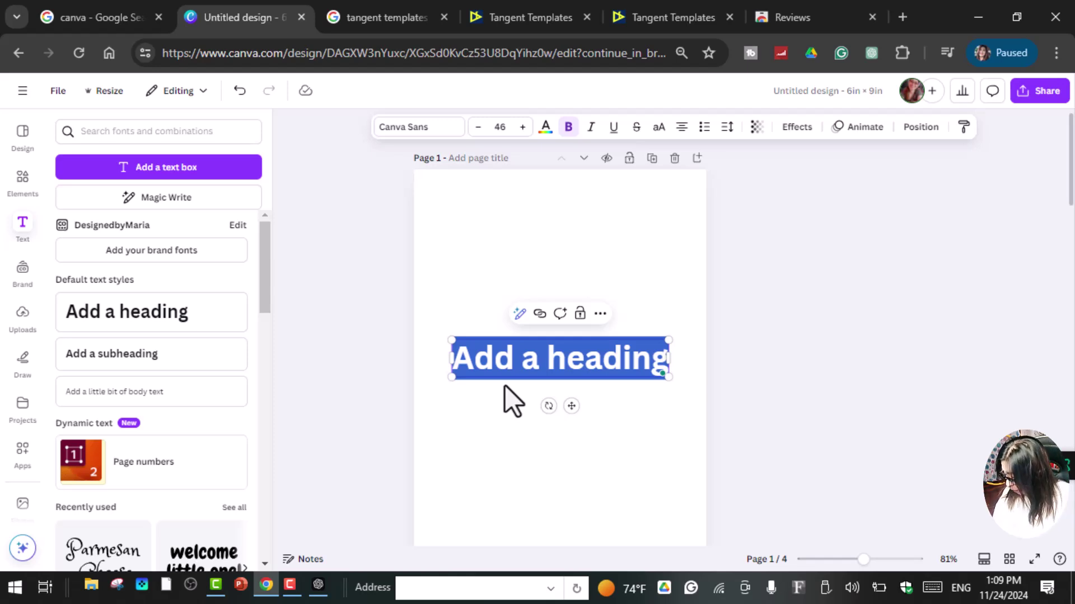
pyautogui.write('Simplifying')
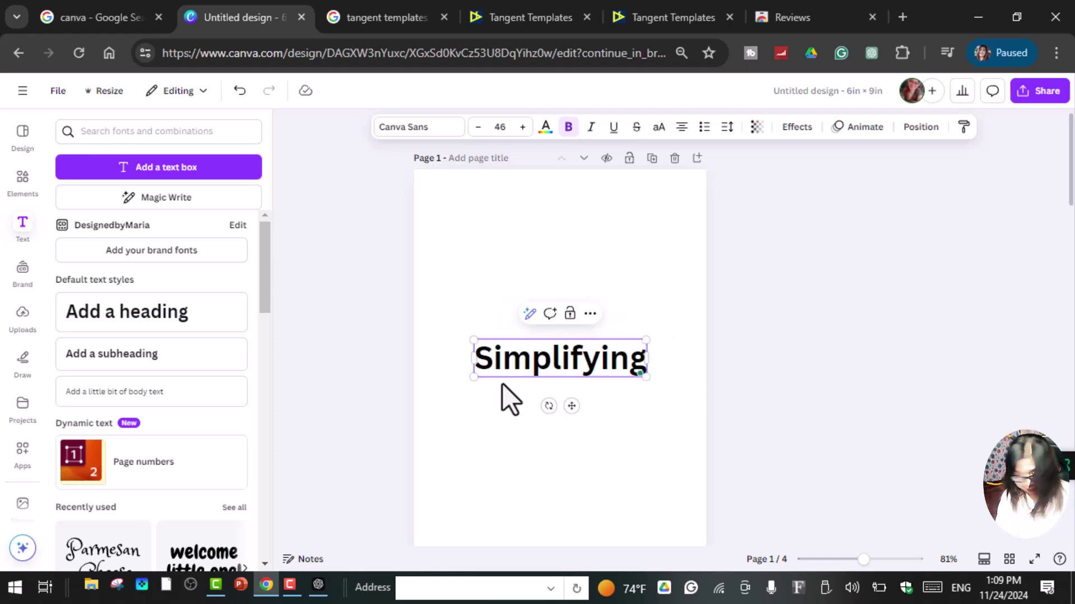
pyautogui.write('Play:')
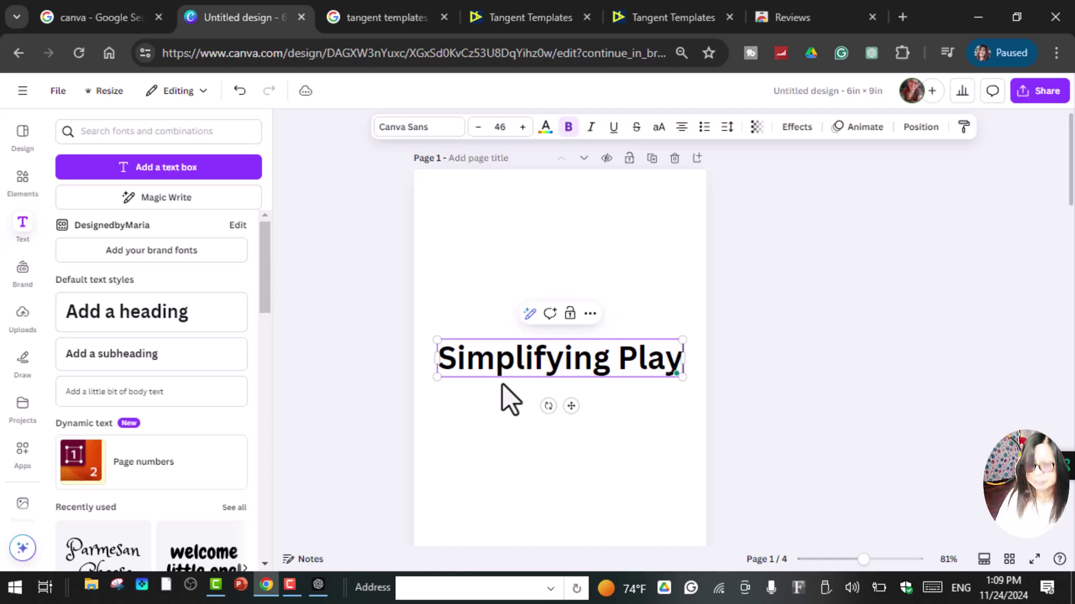
pyautogui.press('Return')
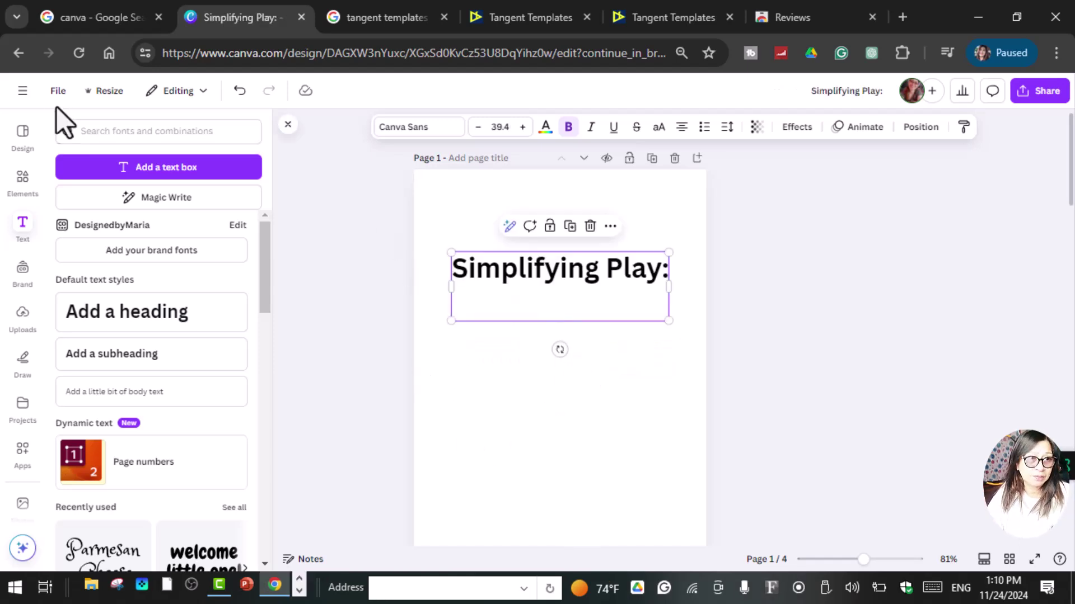
# Turn on the display of margins and print bleed for the 6 x 9 in design
pyautogui.click(58, 91)
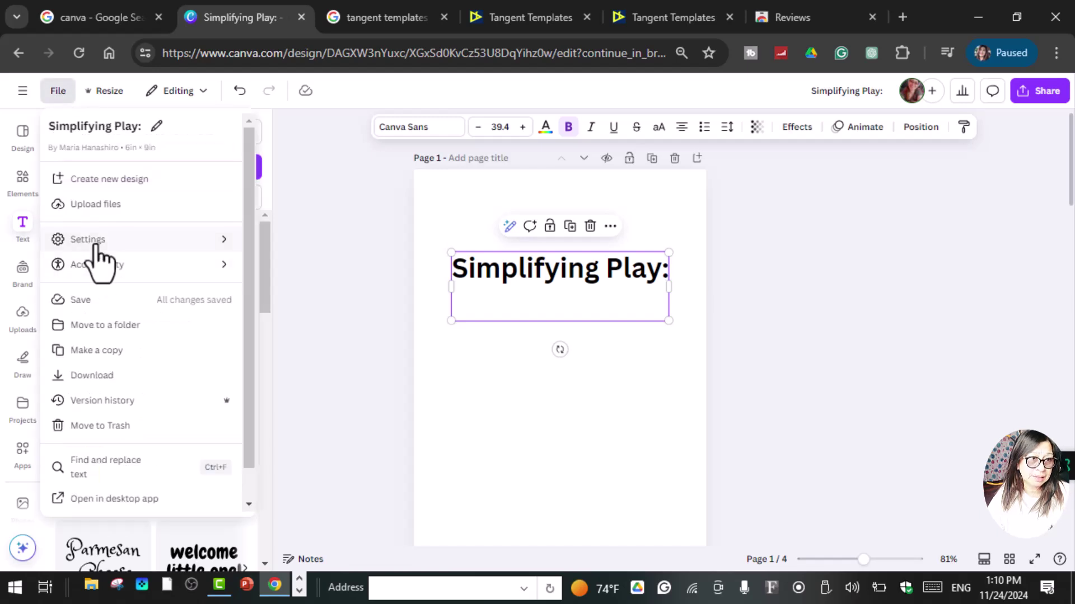
pyautogui.moveTo(89, 241)
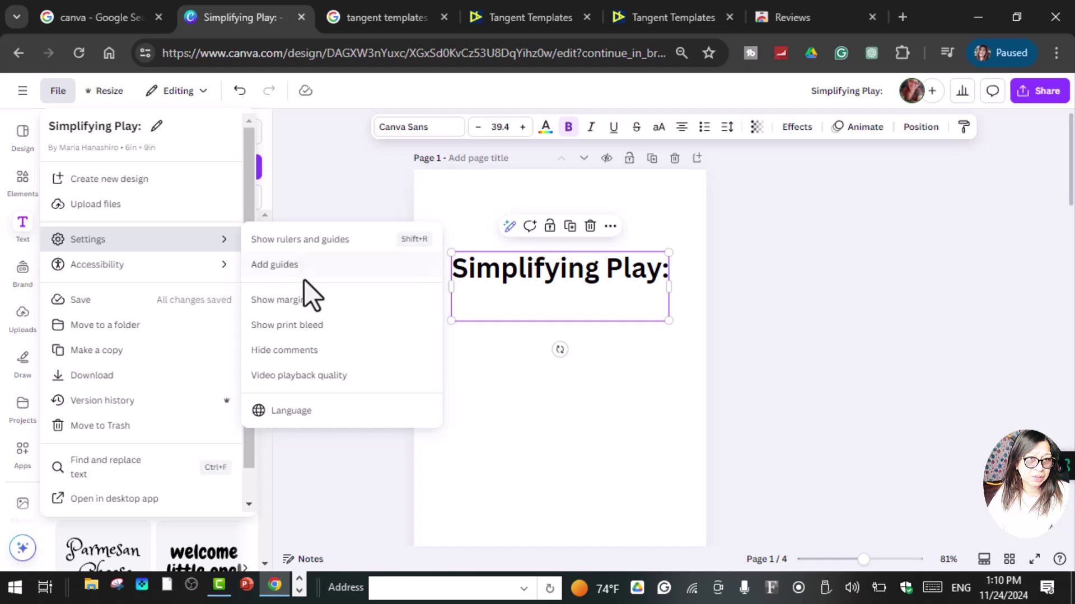
pyautogui.click(298, 305)
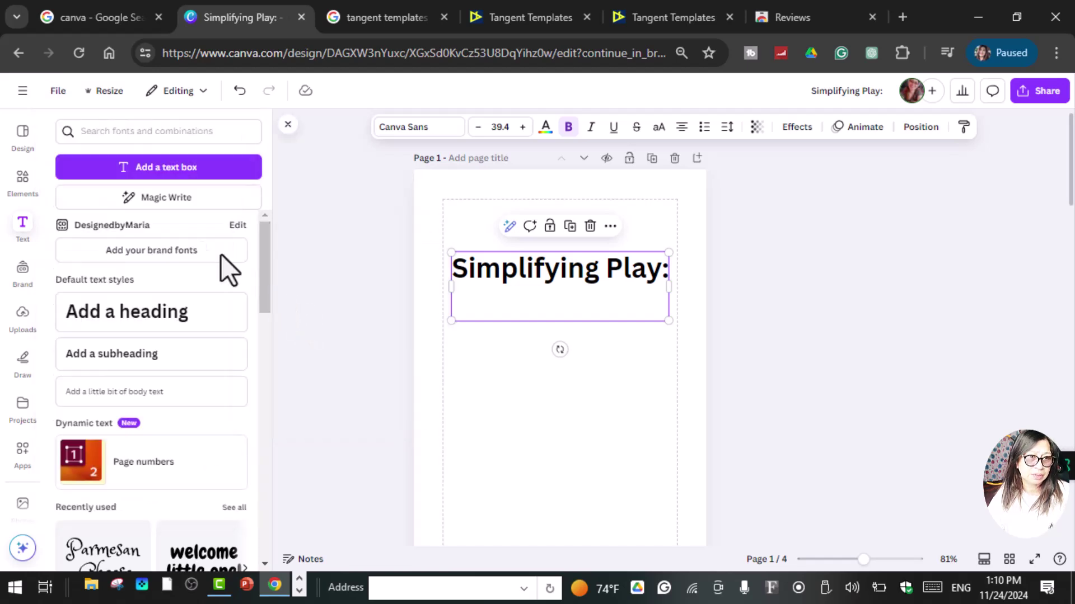
pyautogui.click(57, 92)
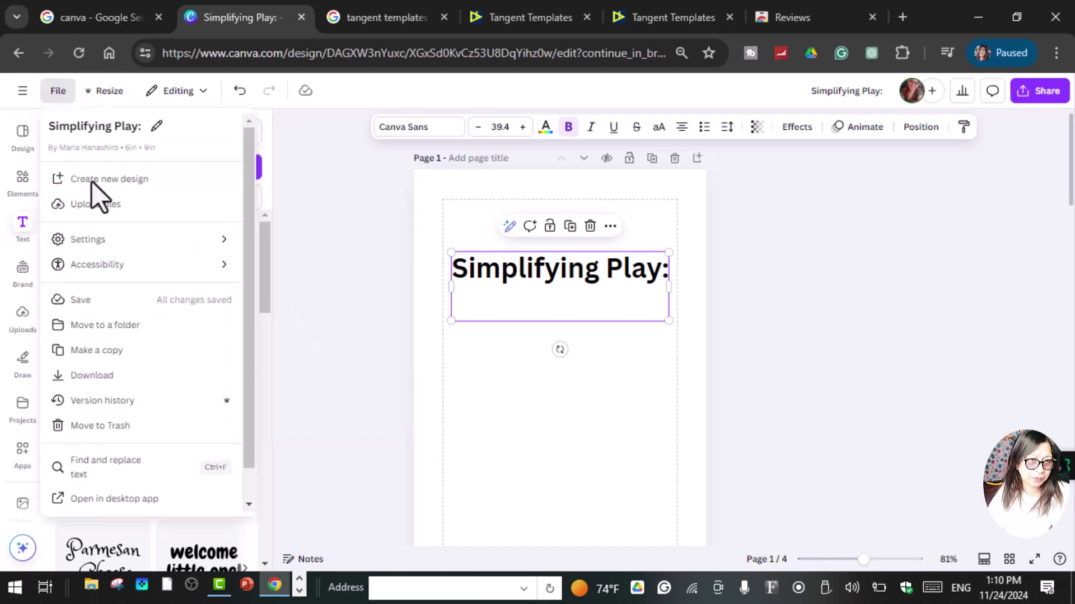
pyautogui.moveTo(135, 243)
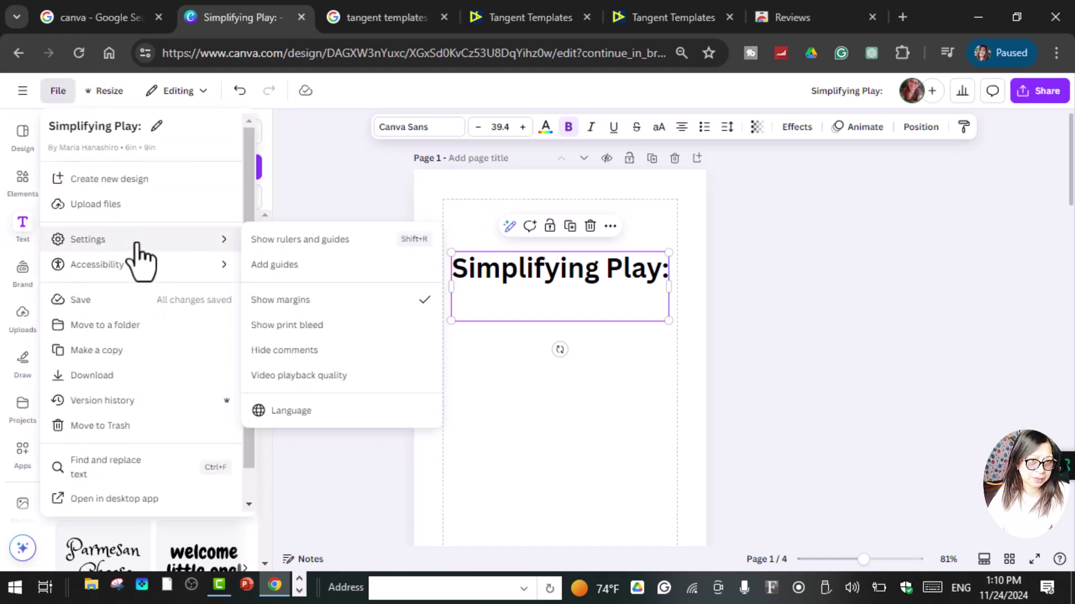
pyautogui.click(281, 331)
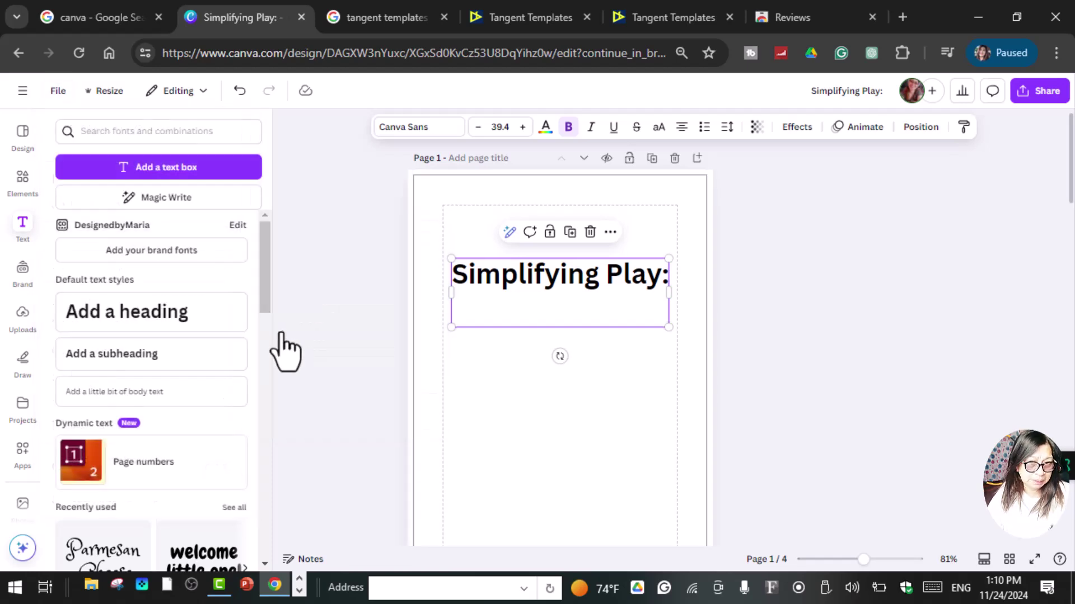
pyautogui.click(58, 91)
pyautogui.moveTo(87, 239)
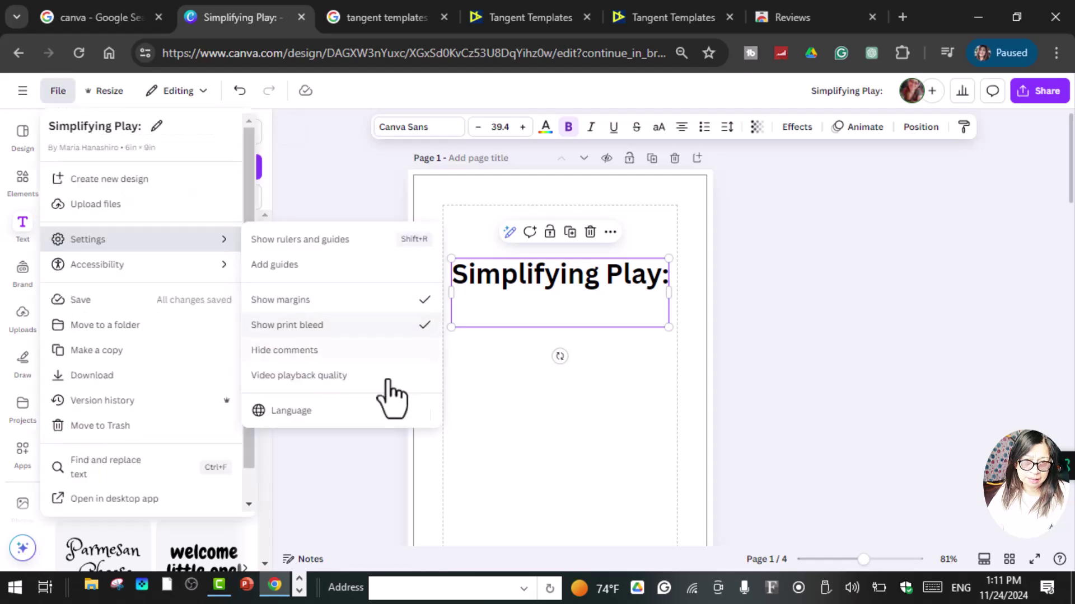
pyautogui.click(800, 337)
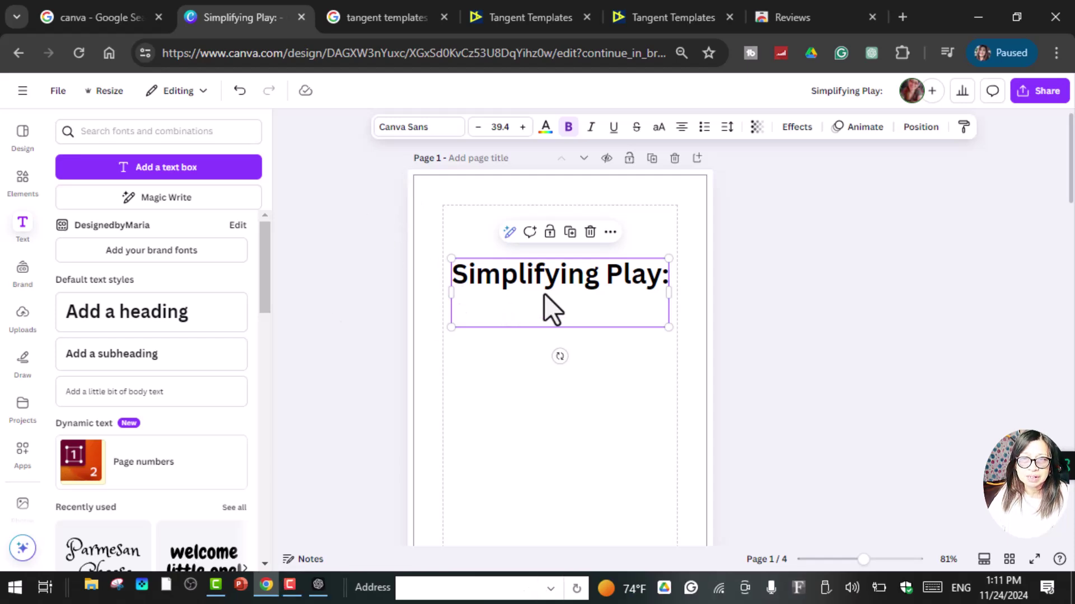
# Reposition the heading and add the subheading "How a Dopamine Detox Benefits Preschoolers" close beneath it
pyautogui.moveTo(544, 290); pyautogui.dragTo(573, 254)
pyautogui.click(600, 331)
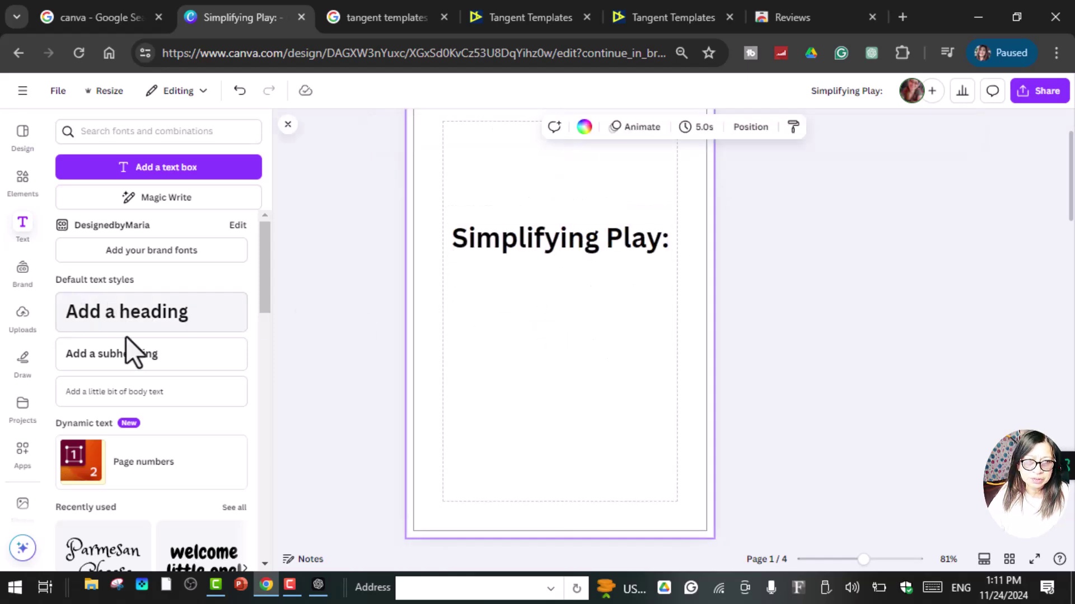
pyautogui.click(152, 361)
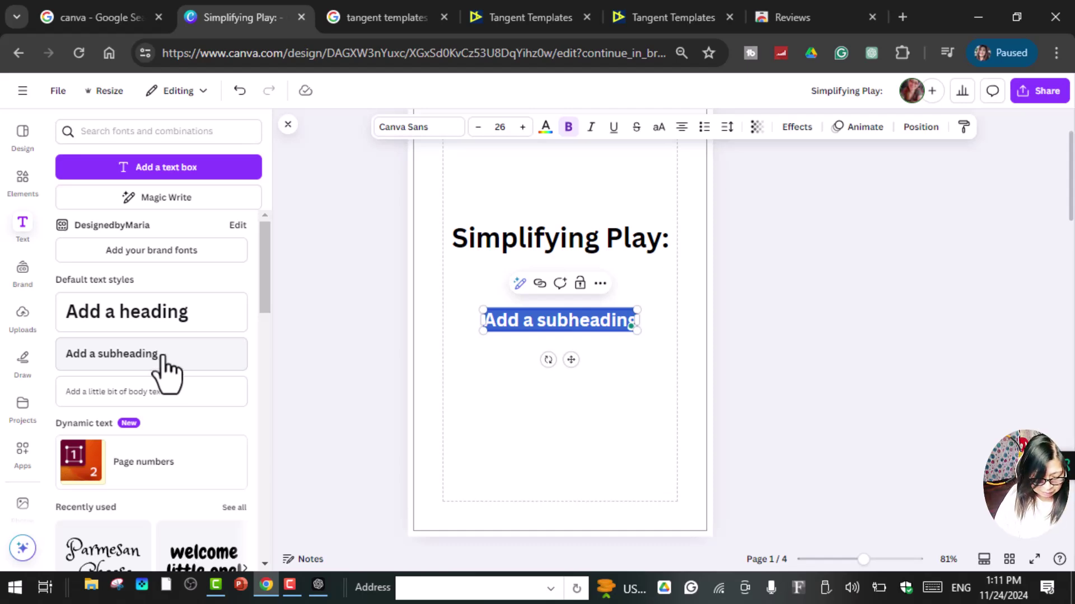
pyautogui.write('How a Dog')
pyautogui.write('amine Detox')
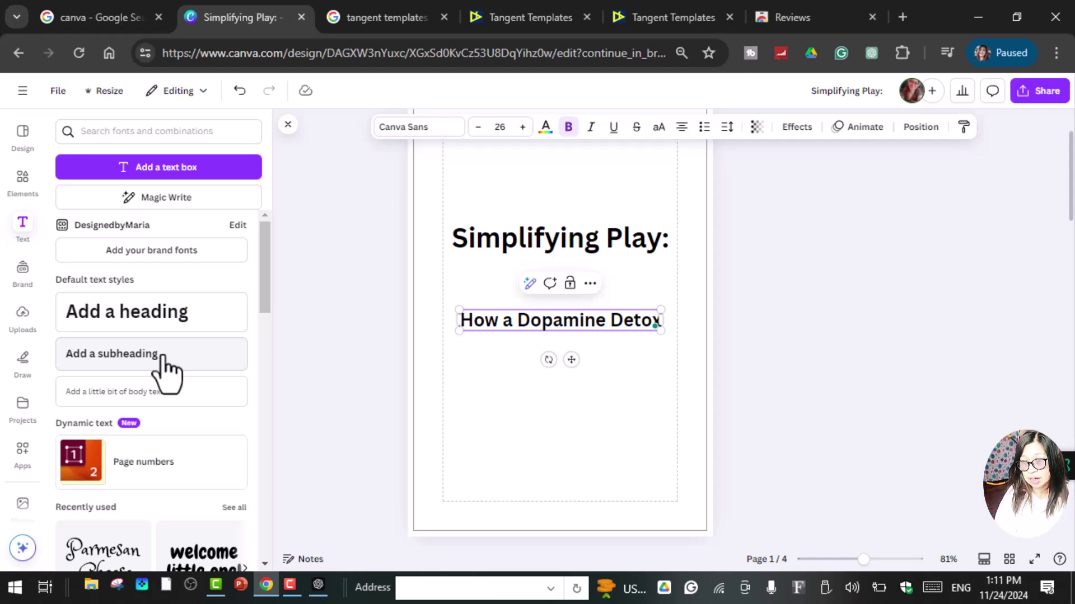
pyautogui.write(' Benefits Preschooler')
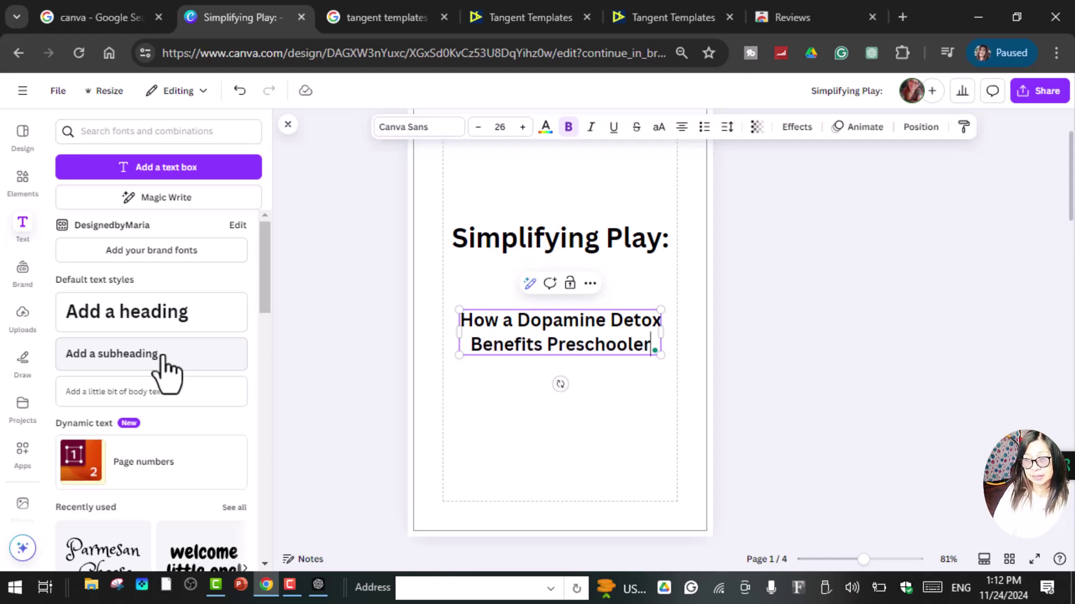
pyautogui.write('s')
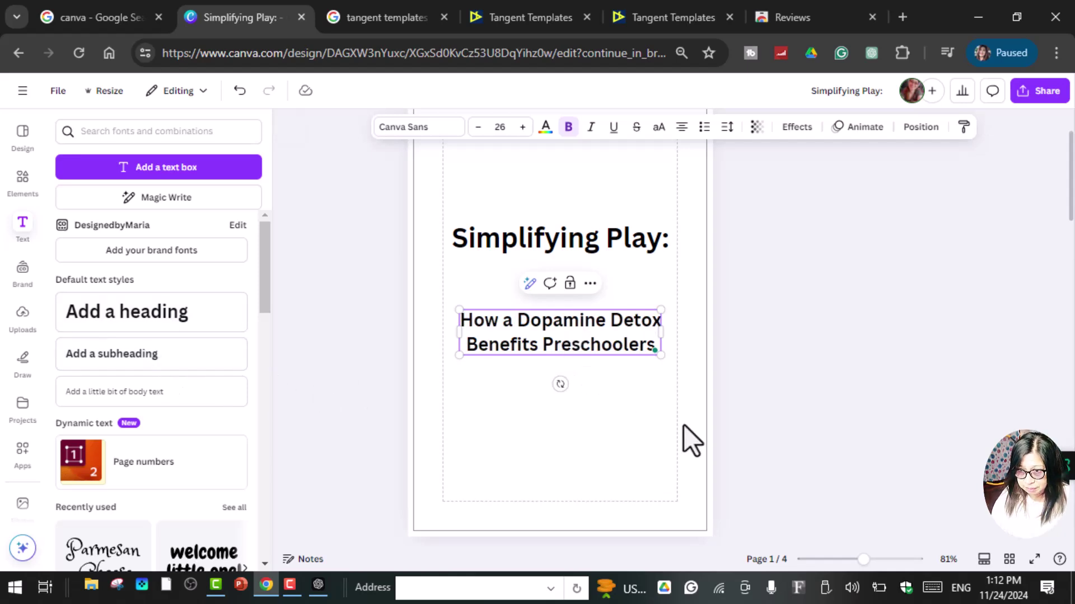
pyautogui.moveTo(575, 347); pyautogui.dragTo(576, 312)
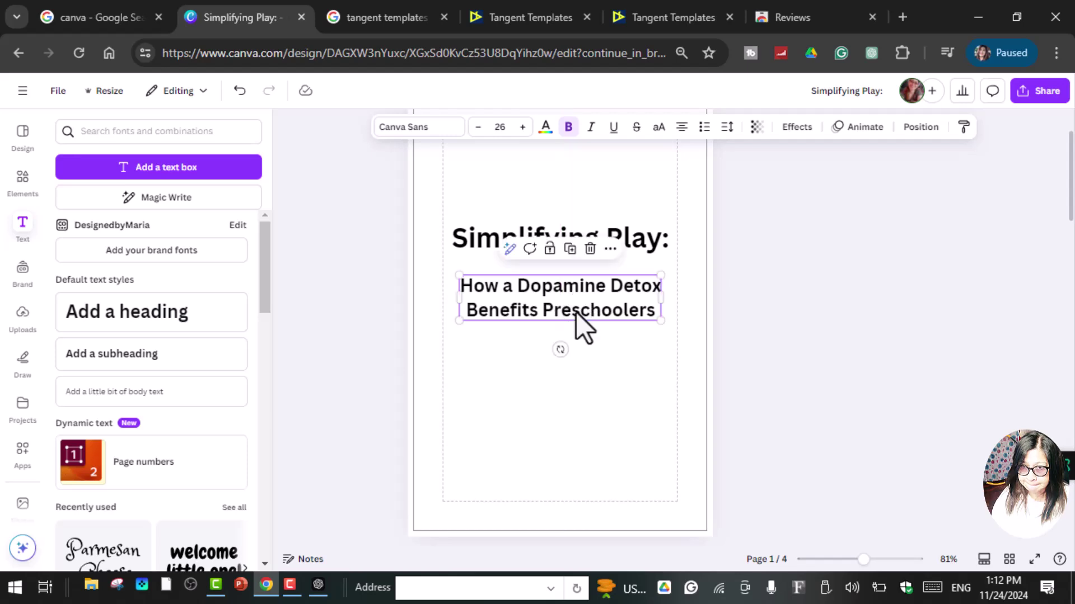
pyautogui.click(745, 293)
# Change the font of the "Simplifying Play:" heading to a lighter serif typeface
pyautogui.click(496, 239)
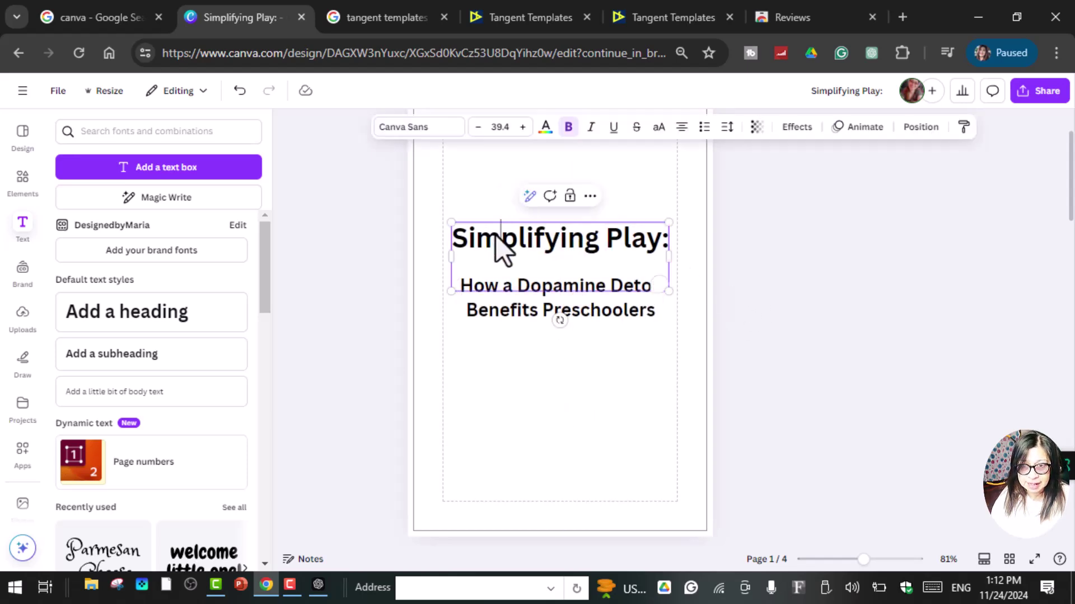
pyautogui.moveTo(451, 239); pyautogui.dragTo(702, 240)
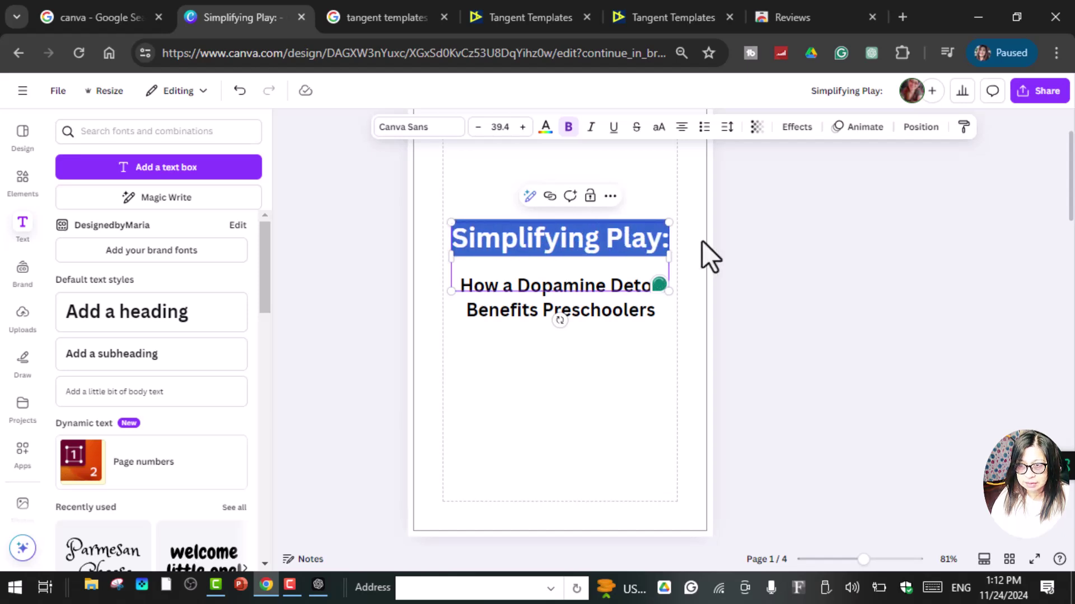
pyautogui.click(426, 128)
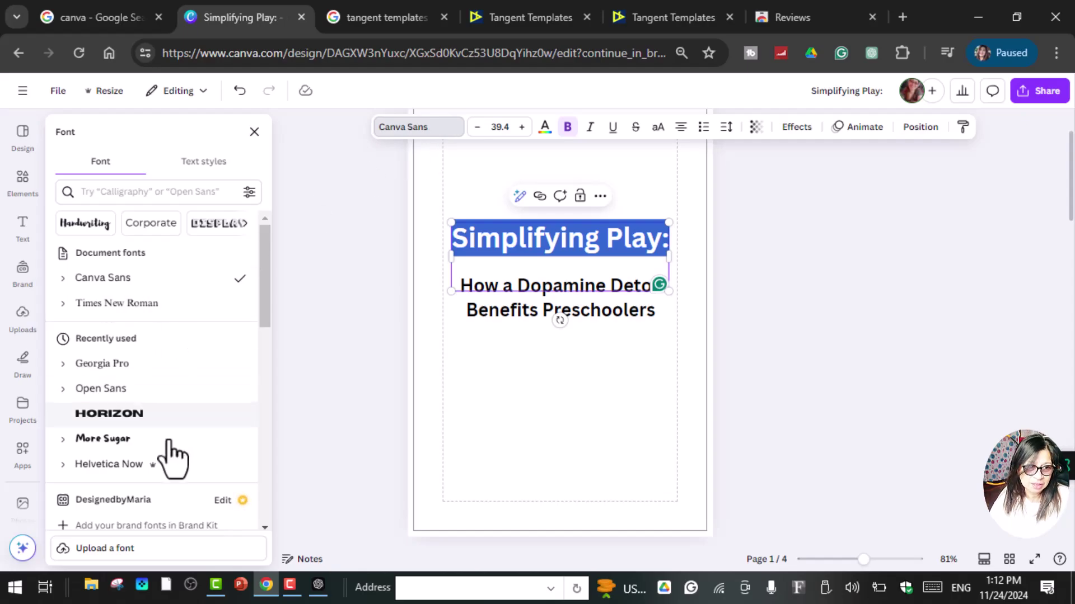
pyautogui.click(117, 439)
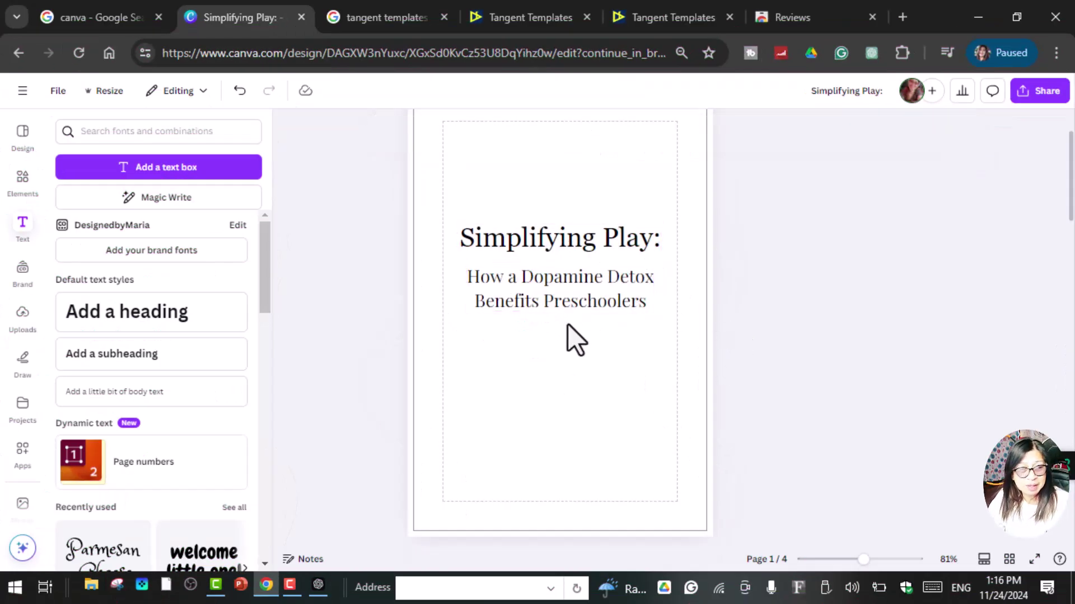
# Add a "By:" line with the author's name below the subtitle, in Berkshire Swash at size 12
pyautogui.click(568, 356)
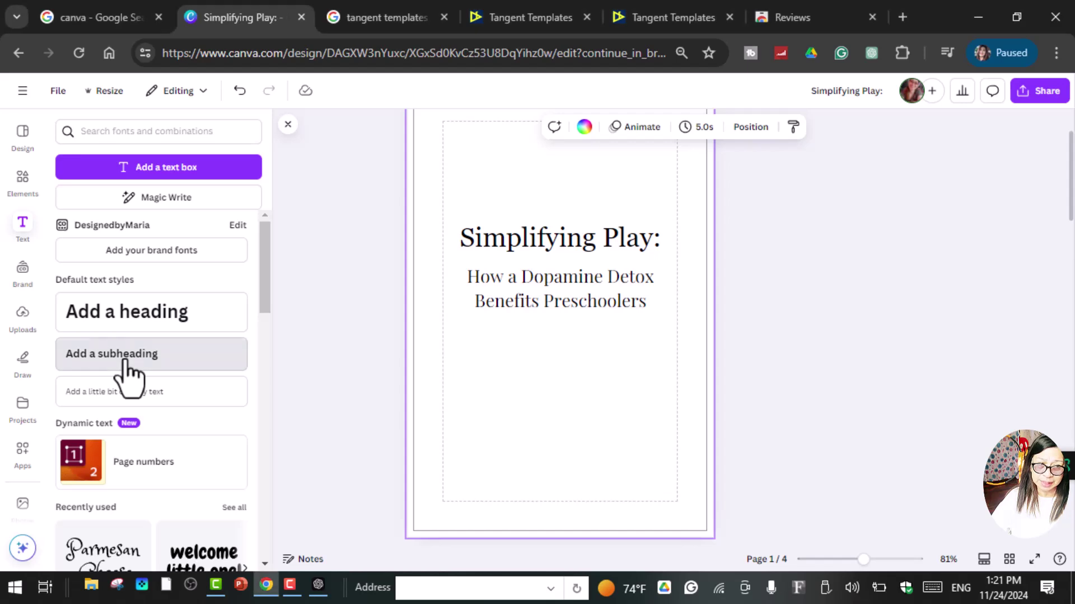
pyautogui.click(126, 363)
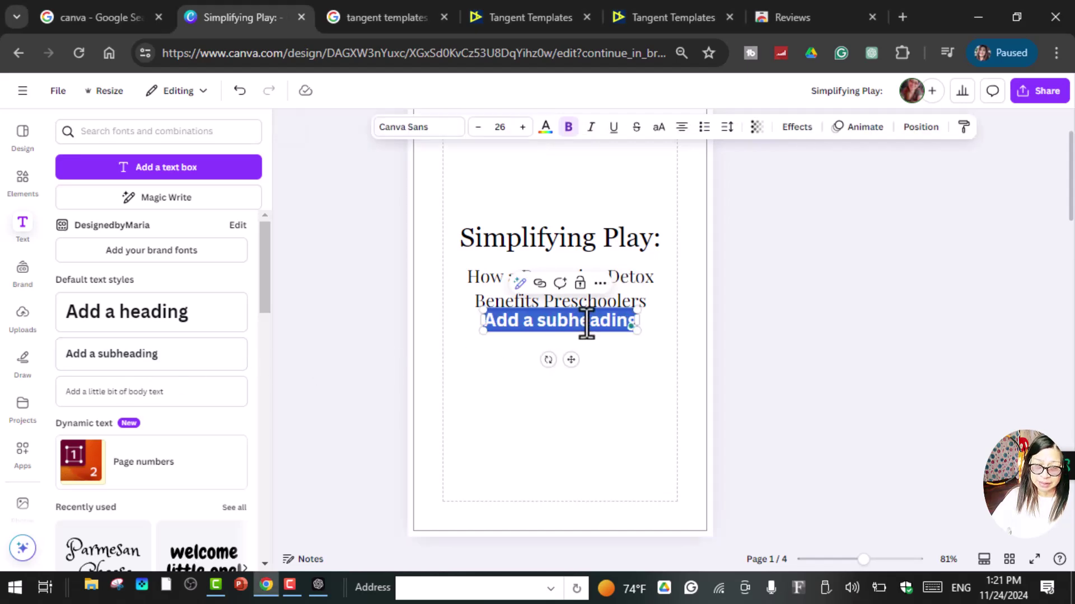
pyautogui.write('By; maria Abrenica')
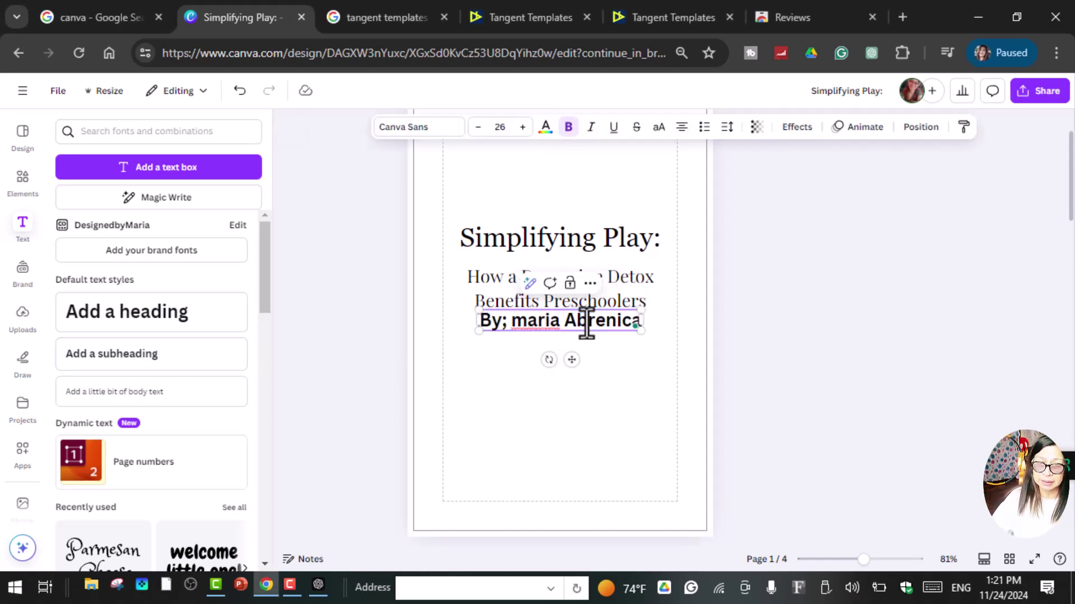
pyautogui.click(524, 321)
pyautogui.press('BackSpace')
pyautogui.press('BackSpace')
pyautogui.write('Ma')
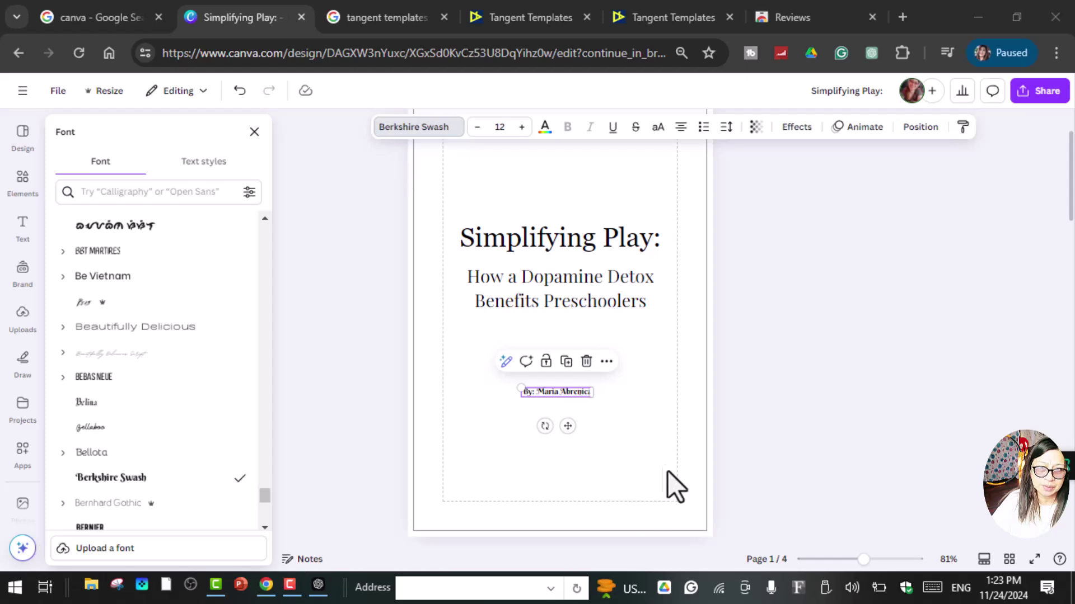
pyautogui.press('Escape')
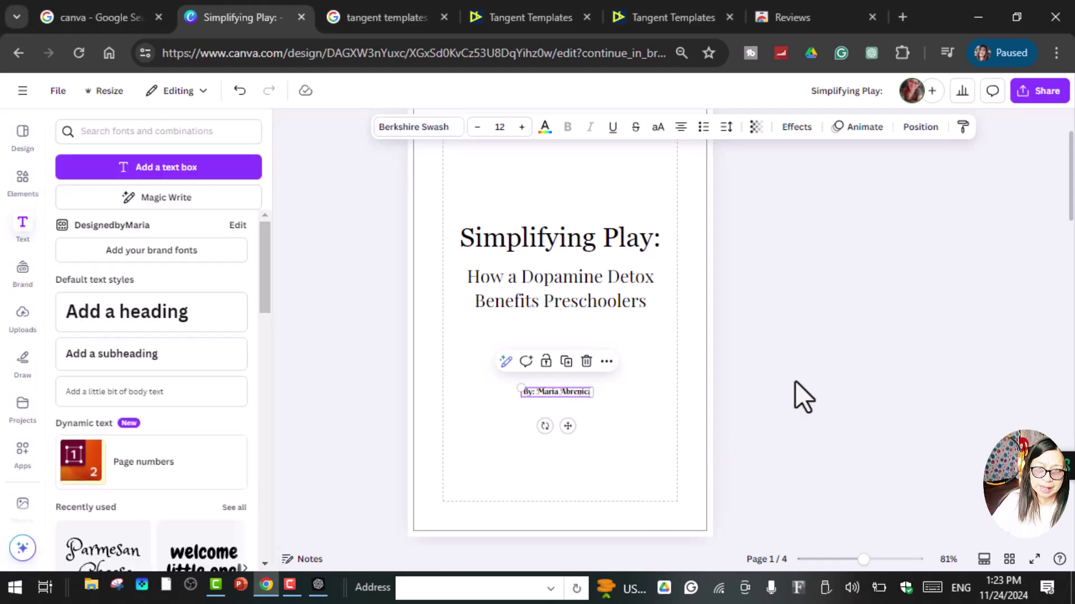
pyautogui.click(677, 430)
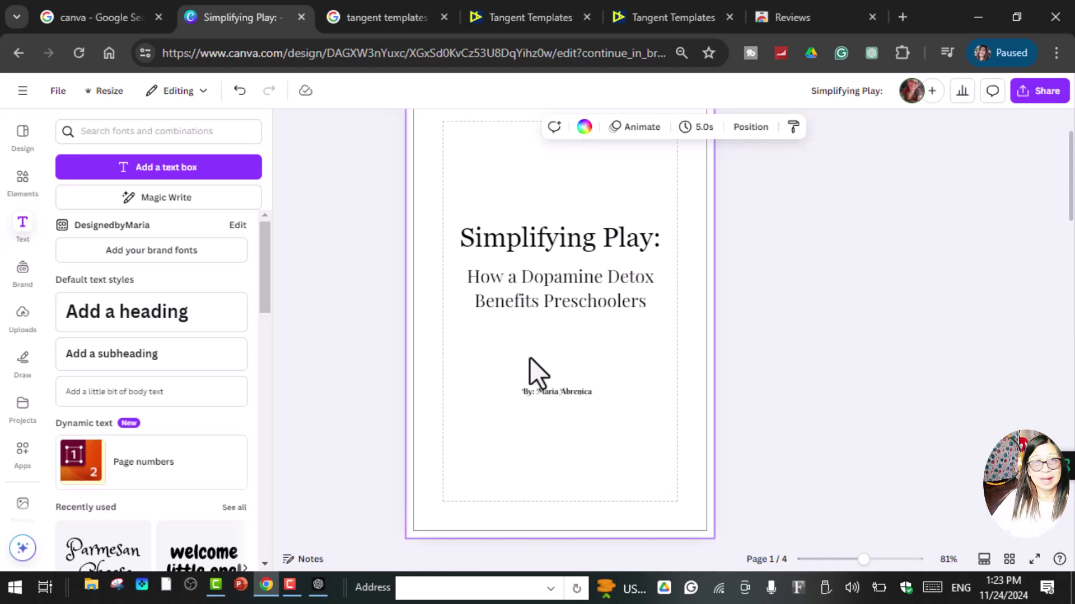
# Group the title with its subtitle and move them slightly lower on the page
pyautogui.hotkey('ctrl', 'z')
pyautogui.click(831, 304)
pyautogui.moveTo(445, 183); pyautogui.dragTo(677, 371)
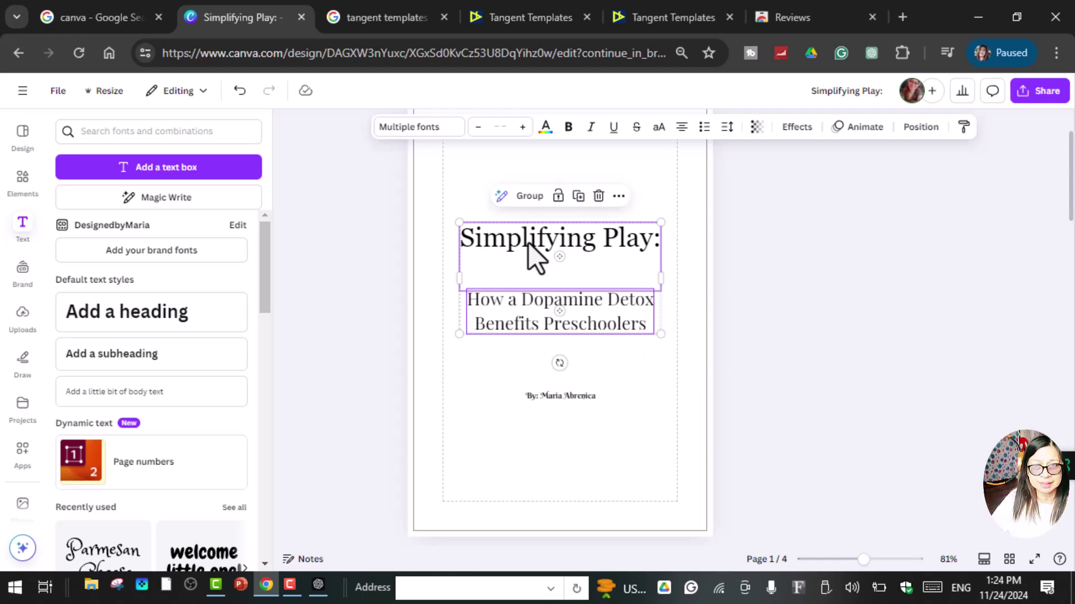
pyautogui.click(528, 197)
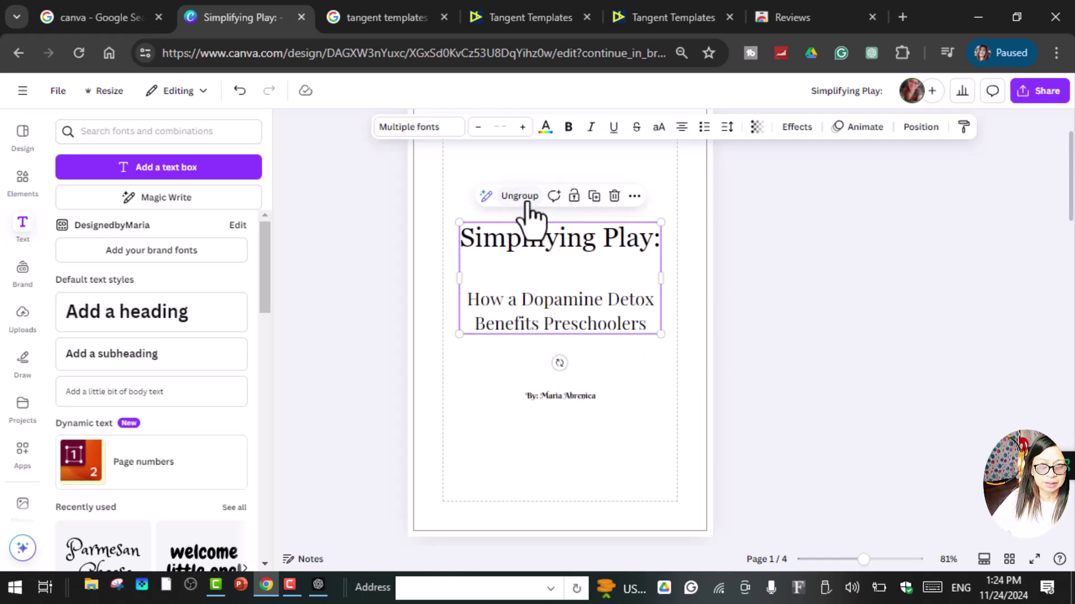
pyautogui.click(738, 338)
pyautogui.moveTo(554, 312); pyautogui.dragTo(583, 318)
pyautogui.scroll(2, 605, 347)
pyautogui.click(525, 235)
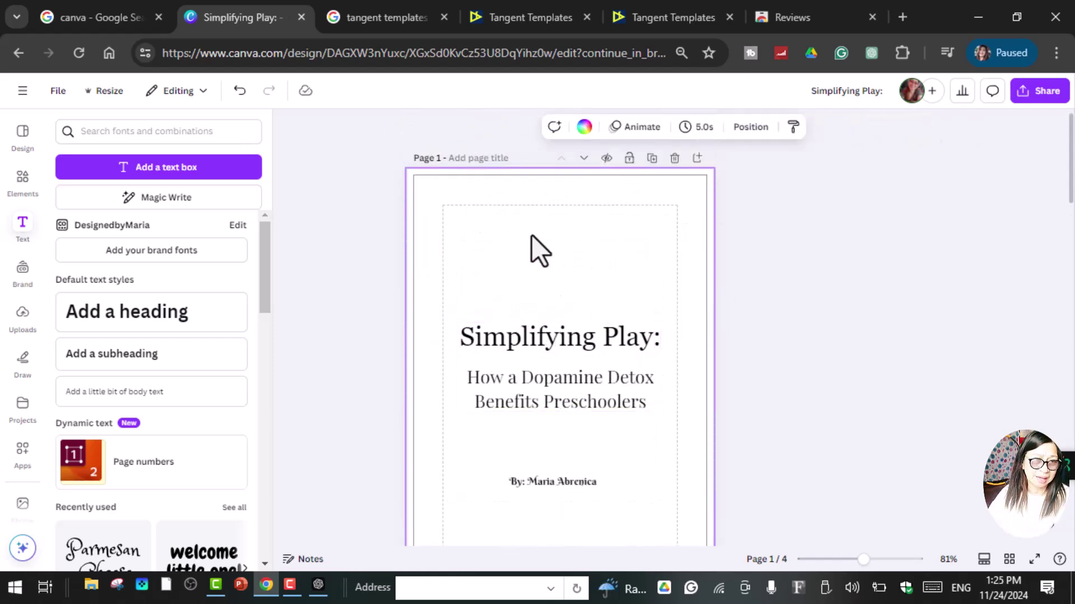
# Search the elements library for "Detox kids" photos
pyautogui.click(25, 192)
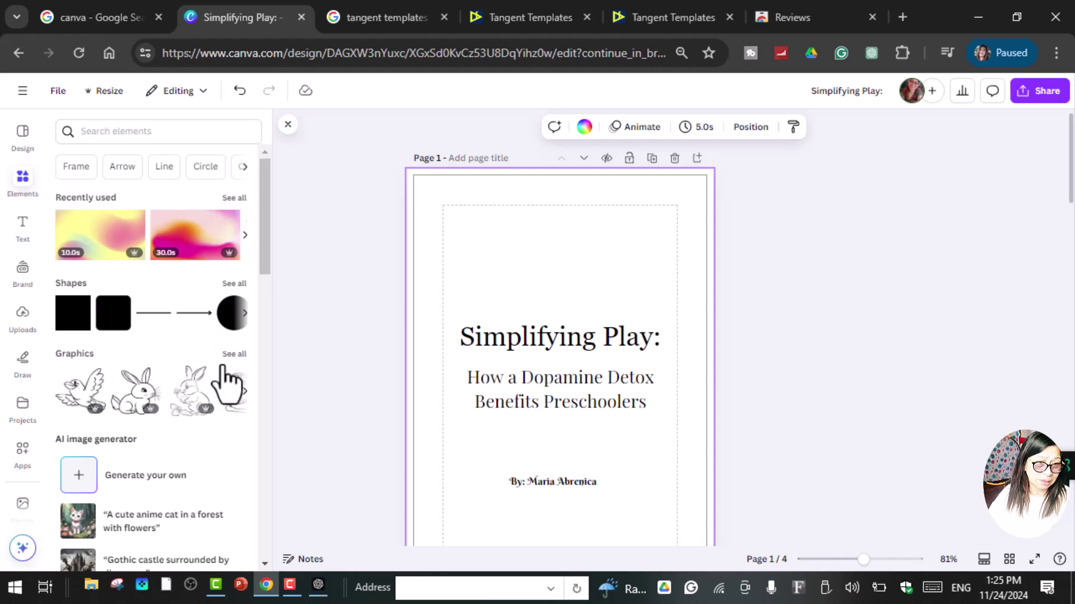
pyautogui.click(132, 135)
pyautogui.write('Detox kids')
pyautogui.press('Return')
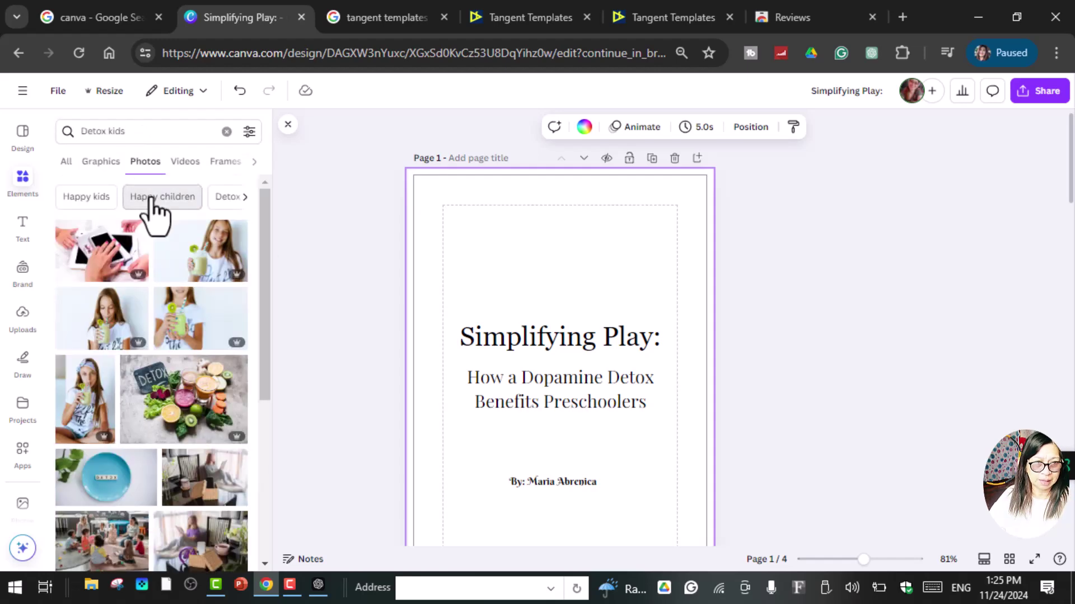
# Narrow the photo results to happy children
pyautogui.click(153, 197)
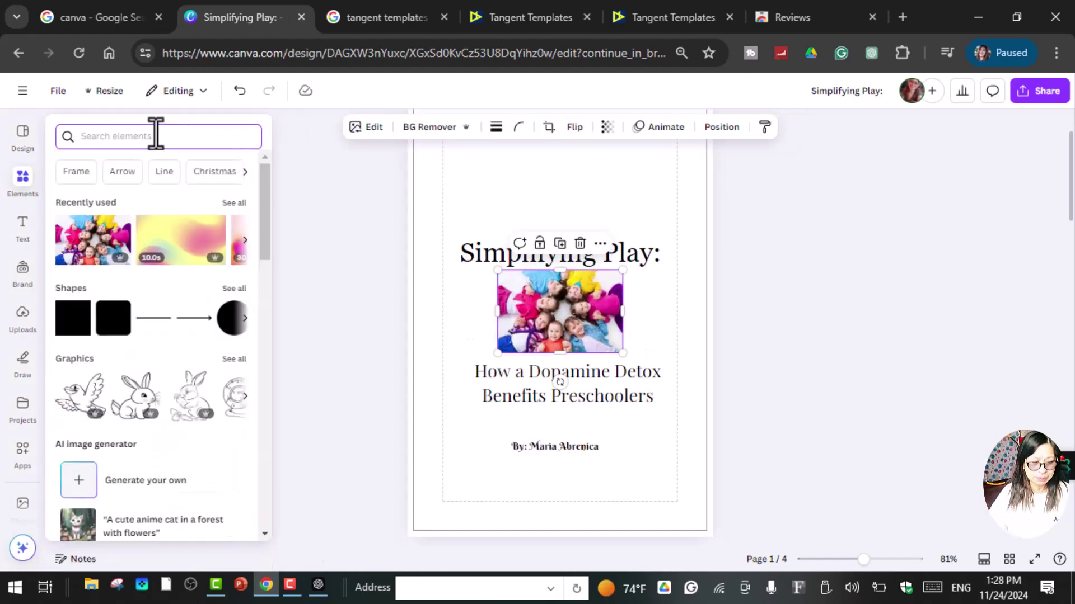
# Search the elements library for "frame" and place a slanted parallelogram frame over the children's photo between the heading and subtitle
pyautogui.click(146, 136)
pyautogui.write('f')
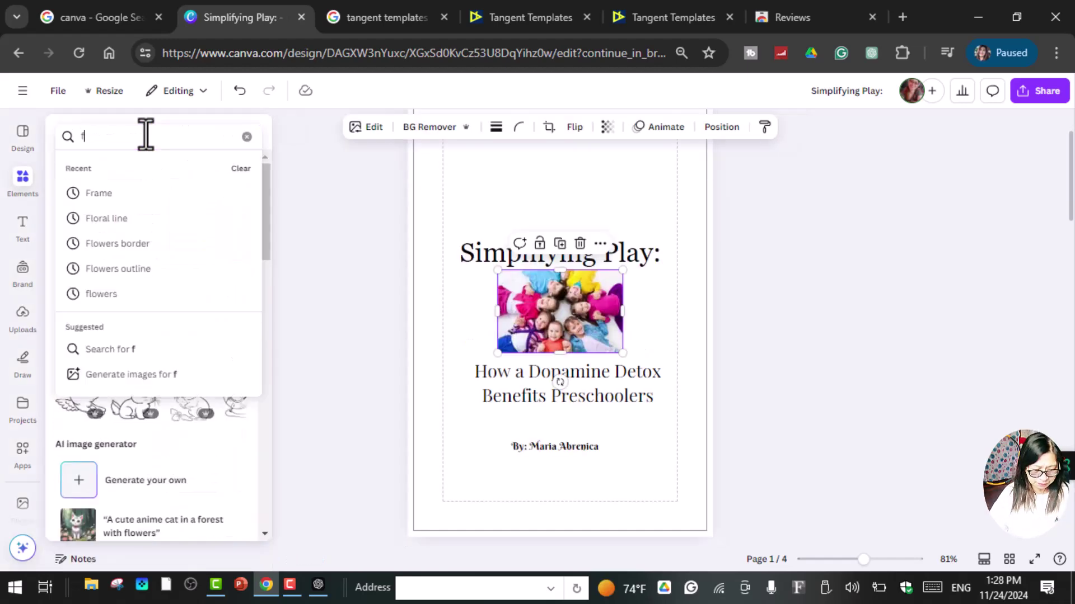
pyautogui.write('rame')
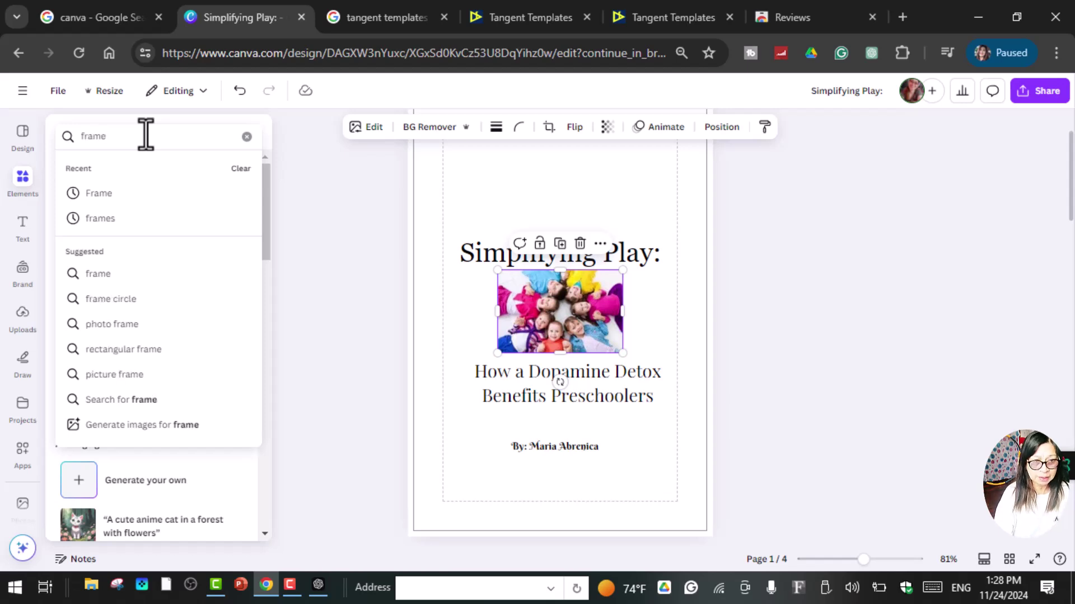
pyautogui.press('Return')
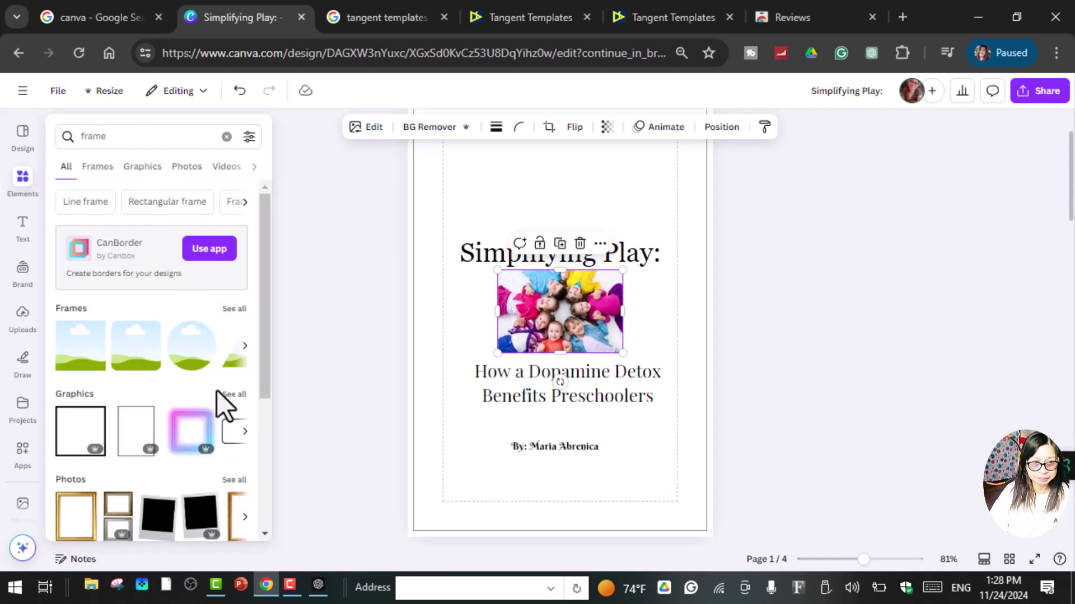
pyautogui.click(236, 309)
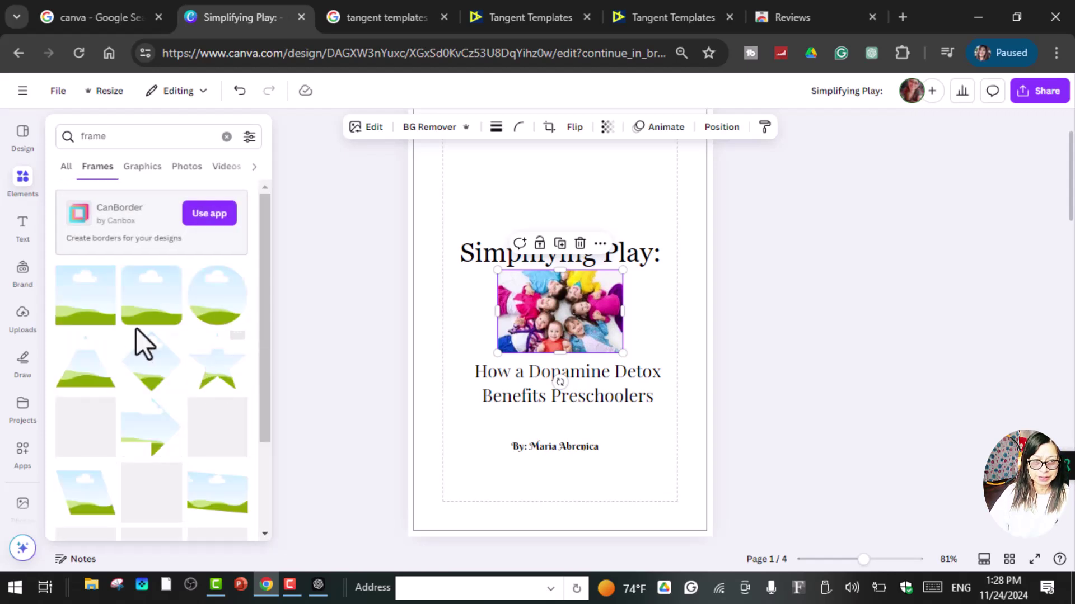
pyautogui.click(560, 324)
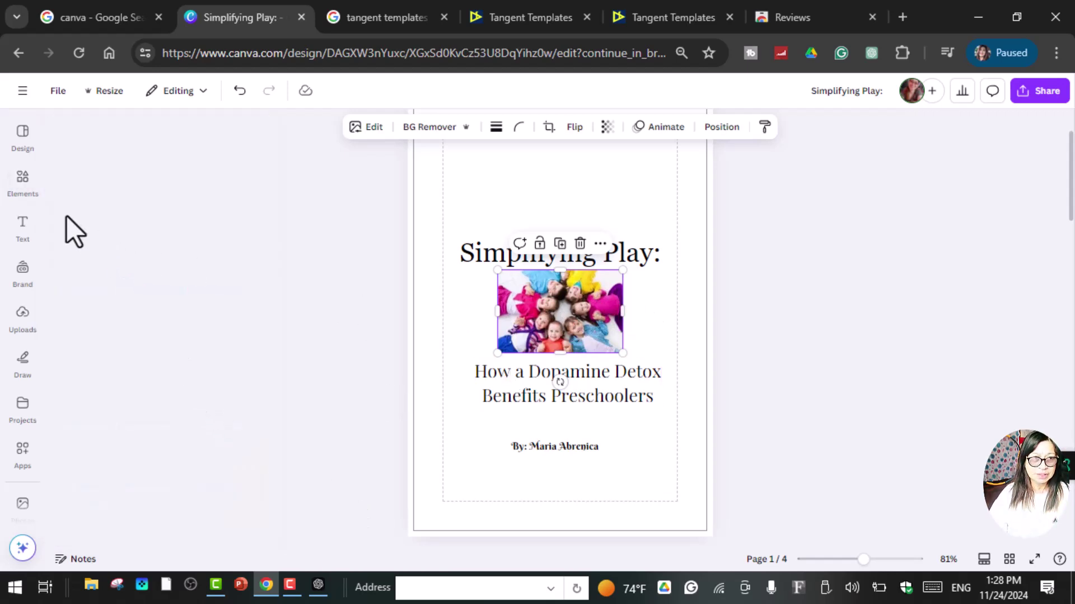
pyautogui.click(22, 180)
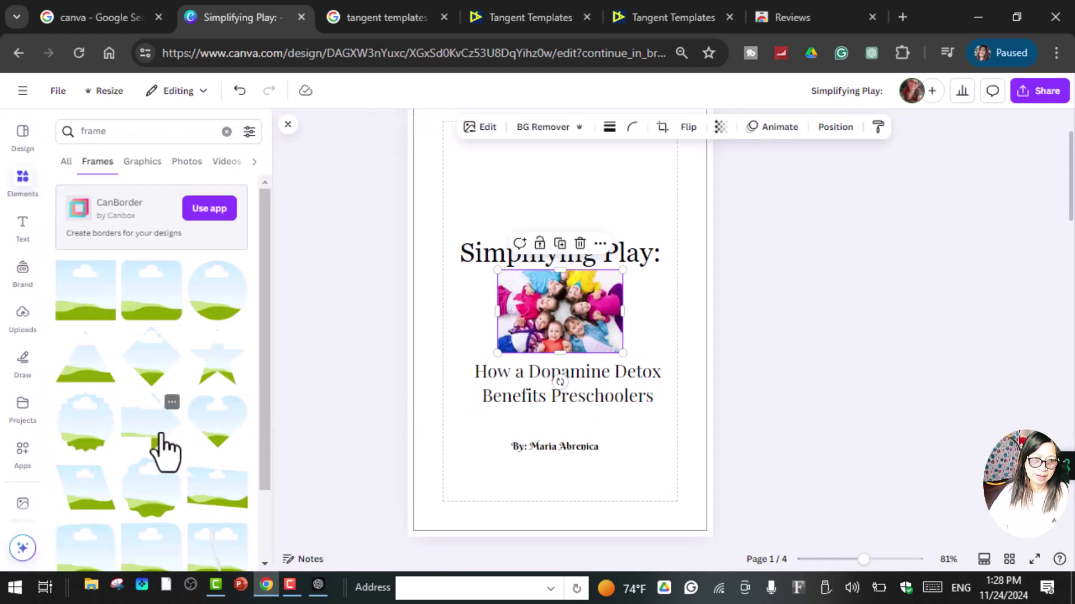
pyautogui.moveTo(98, 496); pyautogui.dragTo(518, 308)
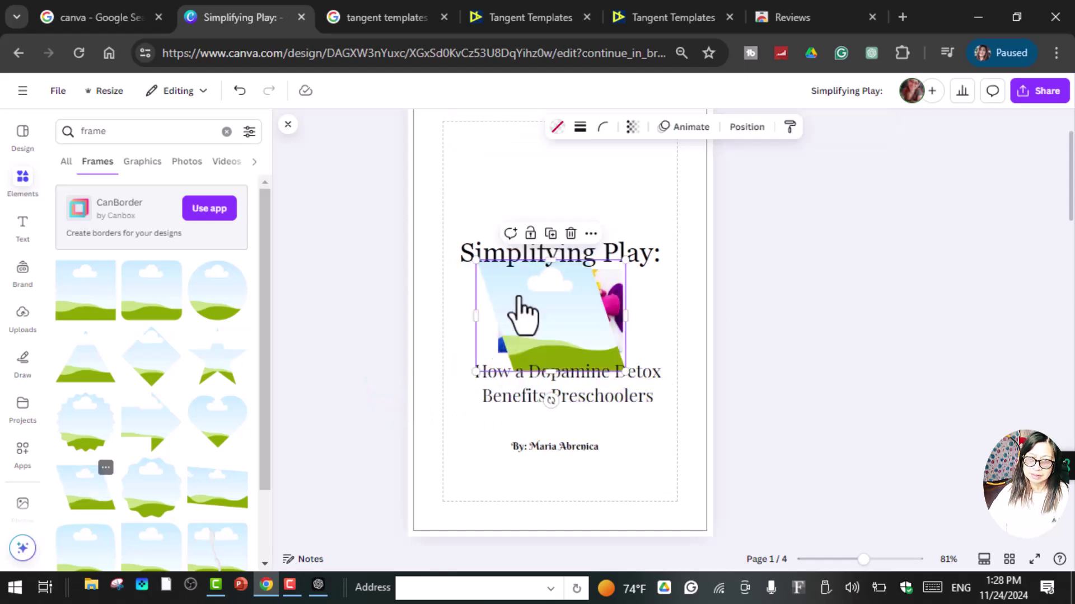
# Fill the slanted frame with the children's photo, and space the heading above it and the subtitle below it
pyautogui.moveTo(535, 346); pyautogui.dragTo(555, 316)
pyautogui.moveTo(635, 256); pyautogui.dragTo(629, 221)
pyautogui.moveTo(614, 321); pyautogui.dragTo(606, 292)
pyautogui.moveTo(603, 392); pyautogui.dragTo(594, 405)
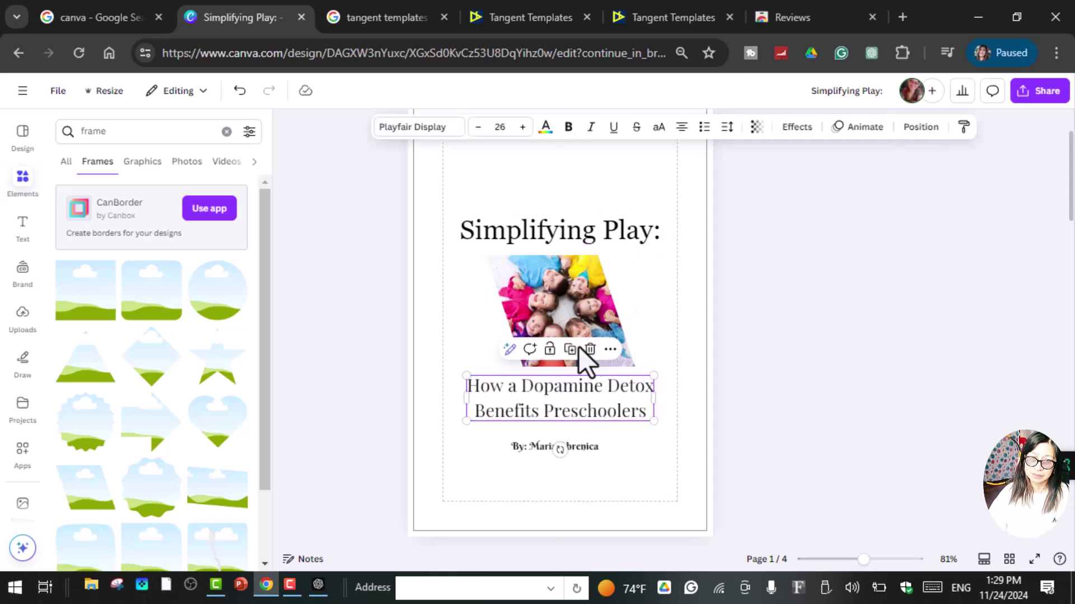
# Shrink the framed children's photo, centre it below the heading, and move the subtitle up closer to it
pyautogui.moveTo(587, 329); pyautogui.dragTo(585, 309)
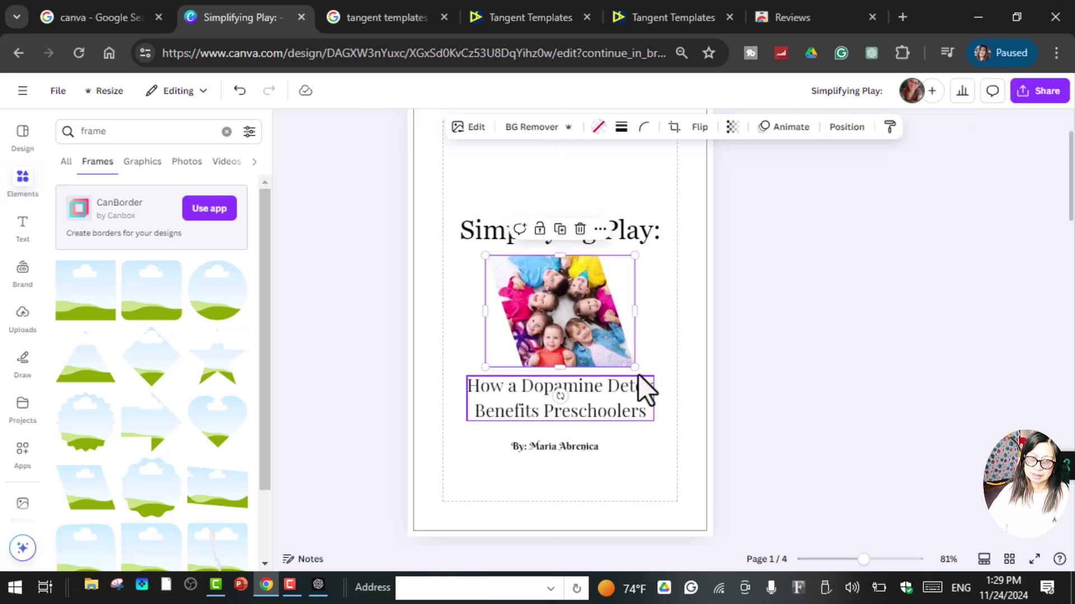
pyautogui.moveTo(635, 367); pyautogui.dragTo(594, 337)
pyautogui.moveTo(554, 292); pyautogui.dragTo(570, 295)
pyautogui.moveTo(618, 412); pyautogui.dragTo(607, 368)
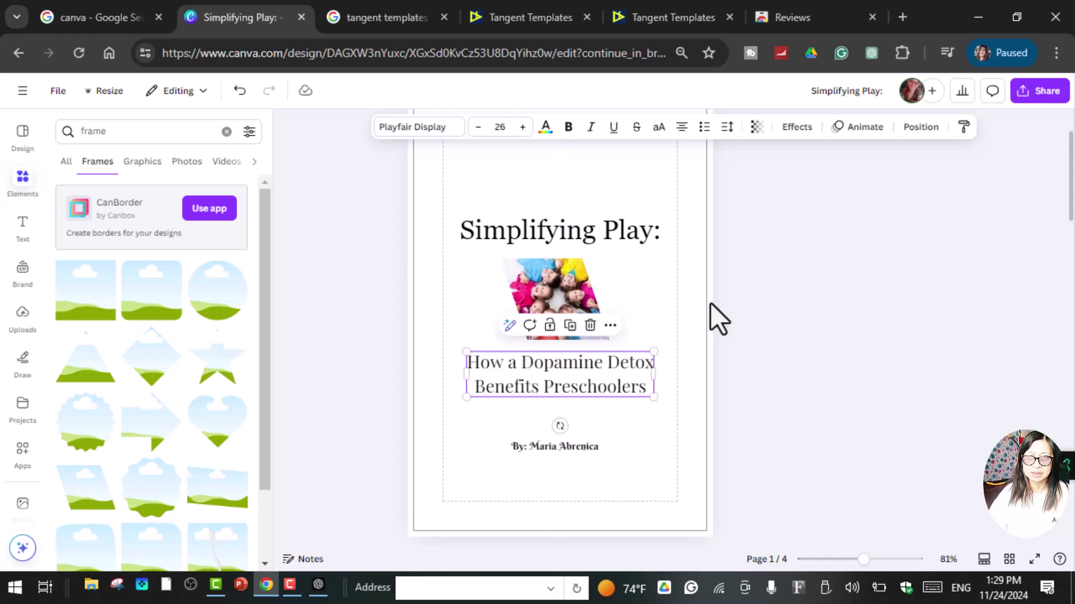
pyautogui.click(638, 314)
pyautogui.moveTo(592, 319); pyautogui.dragTo(593, 308)
pyautogui.click(690, 331)
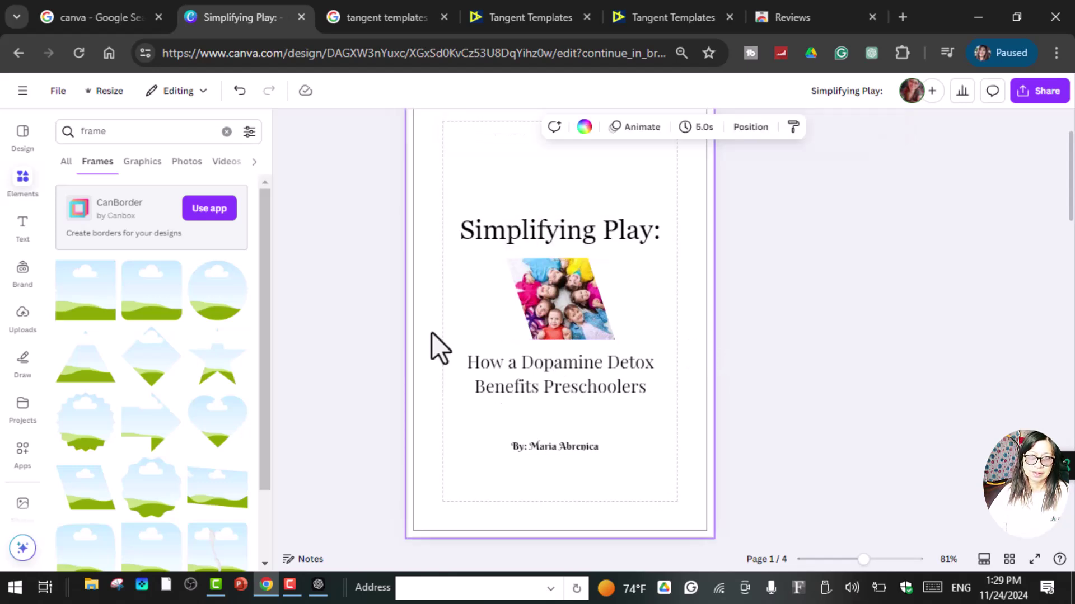
# Move the author line slightly lower beneath the subtitle
pyautogui.click(563, 451)
pyautogui.moveTo(565, 452); pyautogui.dragTo(561, 454)
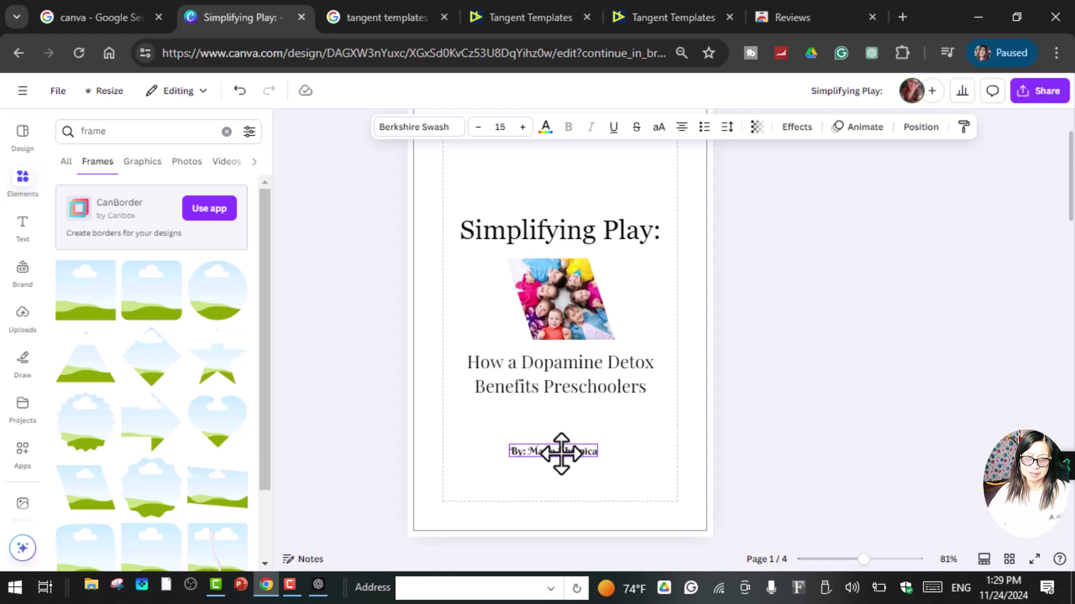
pyautogui.click(685, 391)
# Group the heading, framed photo, subtitle and author line on the title page
pyautogui.moveTo(458, 171); pyautogui.dragTo(673, 486)
pyautogui.click(689, 344)
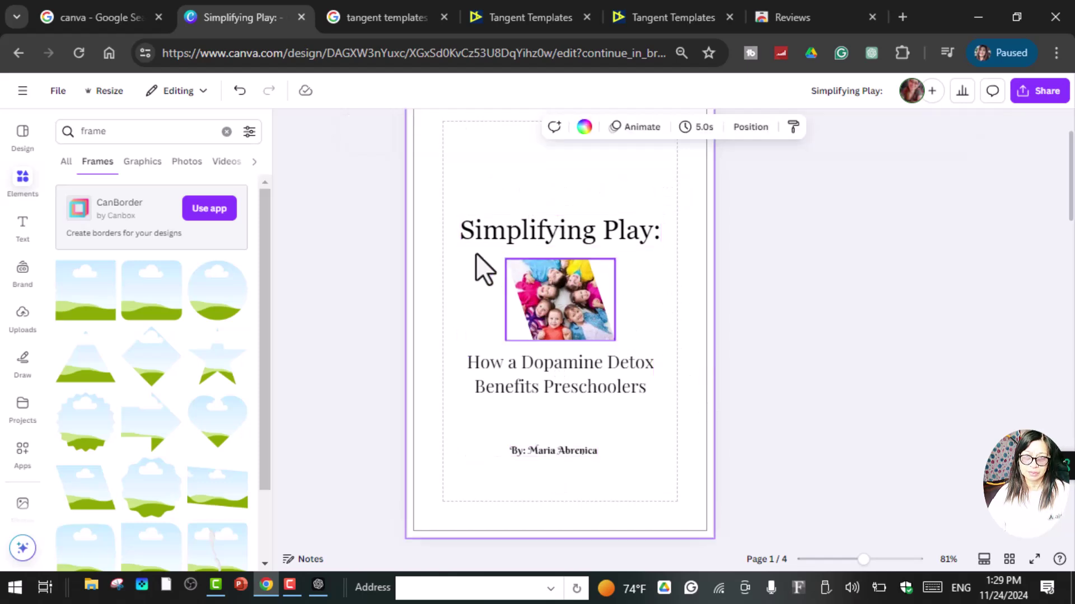
pyautogui.moveTo(451, 176); pyautogui.dragTo(677, 516)
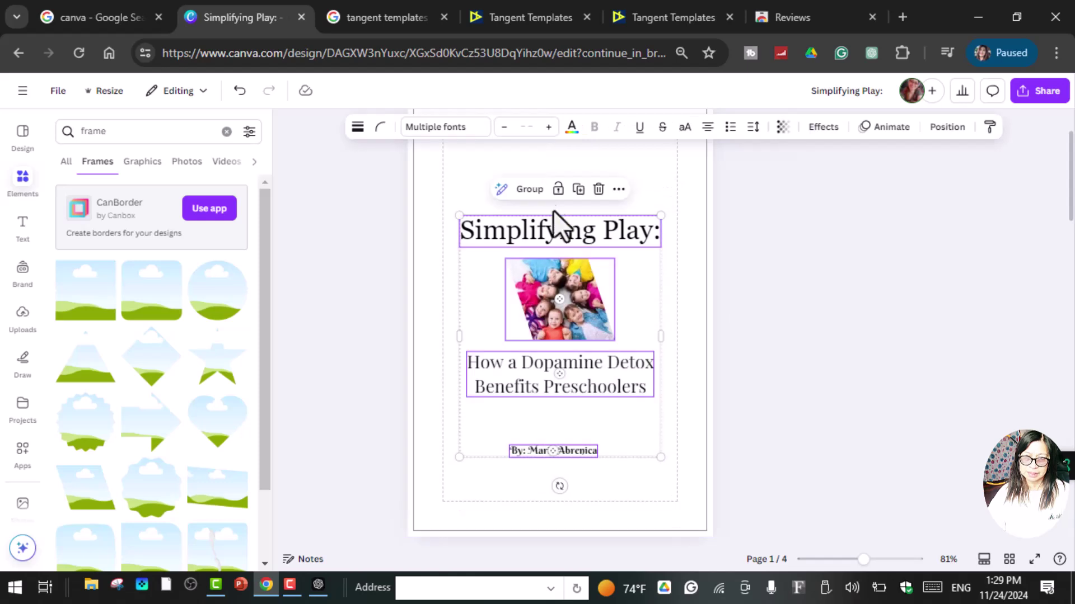
pyautogui.click(522, 189)
# Align the grouped title page content to the vertical middle of the page
pyautogui.click(682, 383)
pyautogui.moveTo(552, 365)
pyautogui.mouseDown()
pyautogui.moveTo(610, 353)
pyautogui.moveTo(560, 369)
pyautogui.moveTo(571, 359)
pyautogui.mouseUp()
pyautogui.rightClick(613, 272)
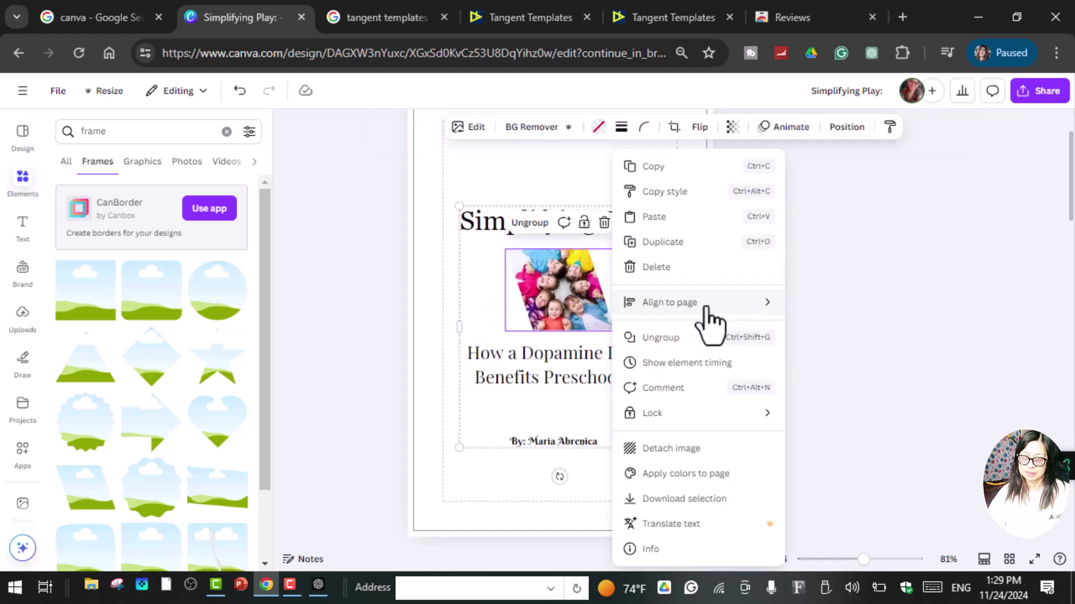
pyautogui.moveTo(707, 311)
pyautogui.click(828, 413)
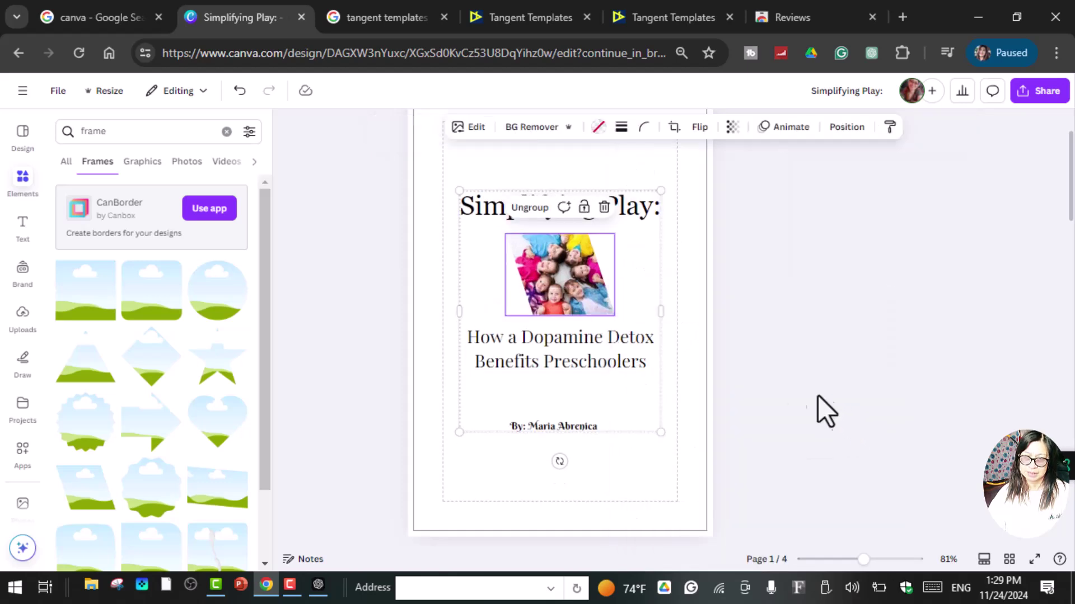
pyautogui.click(748, 299)
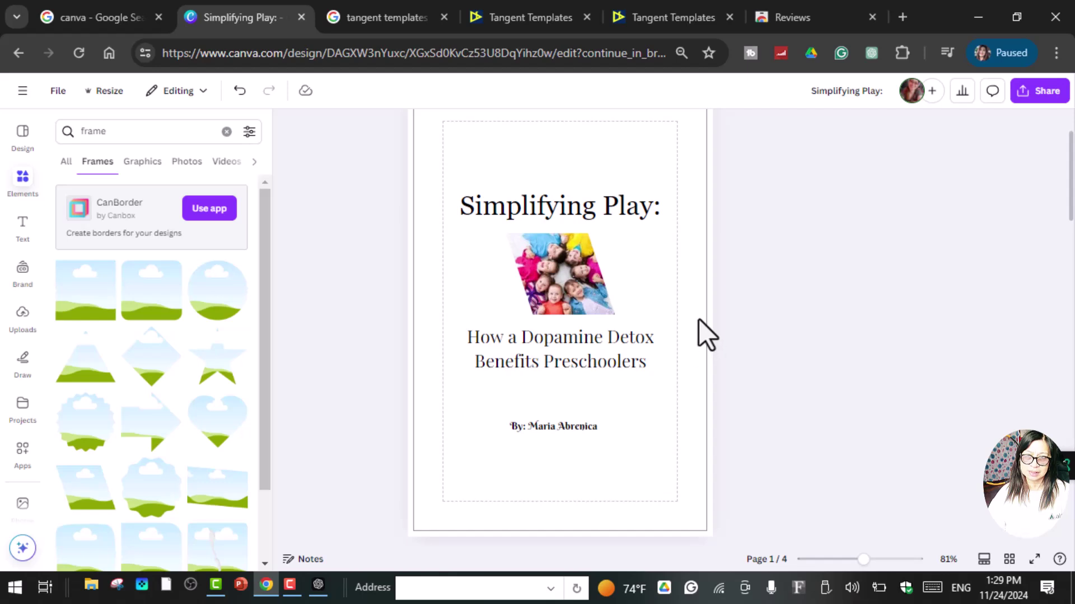
# Try the white background with scattered pink flowers and petals on the title page, and undo it
pyautogui.scroll(2, 699, 319)
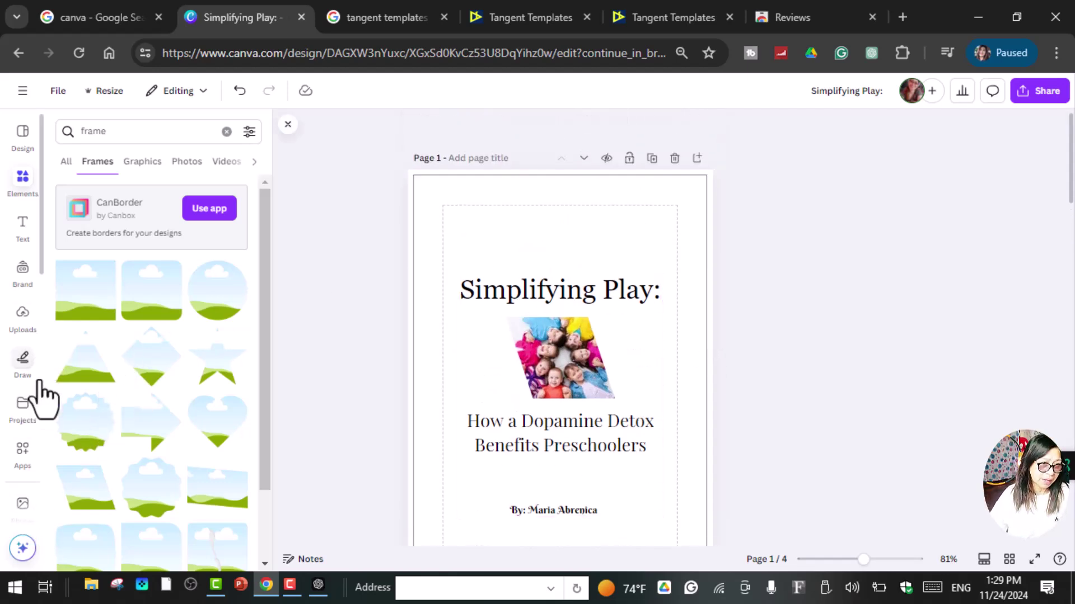
pyautogui.scroll(-3, 17, 417)
pyautogui.click(20, 428)
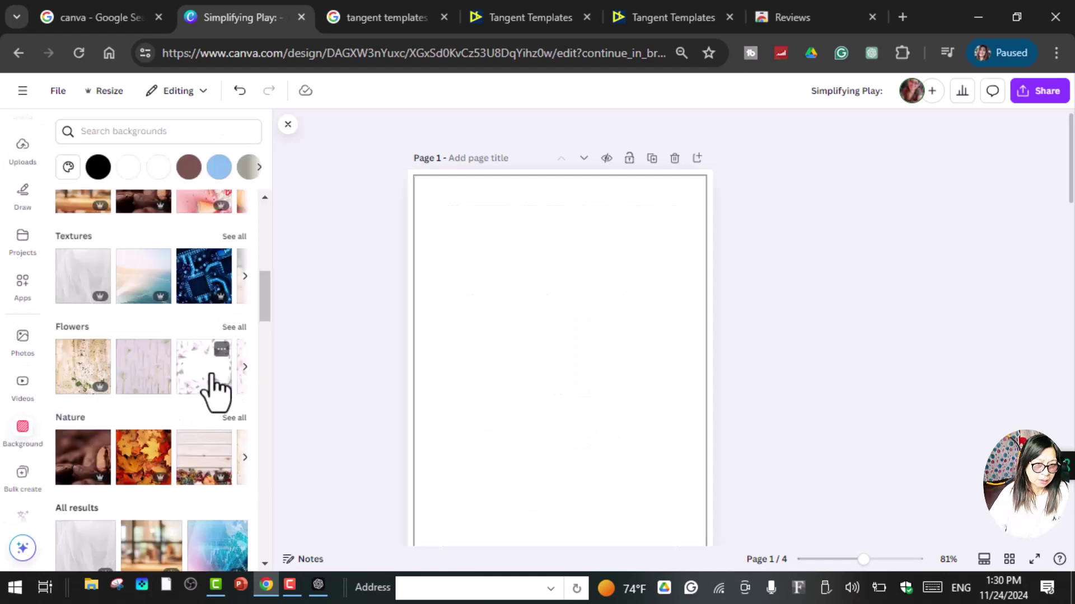
pyautogui.click(212, 375)
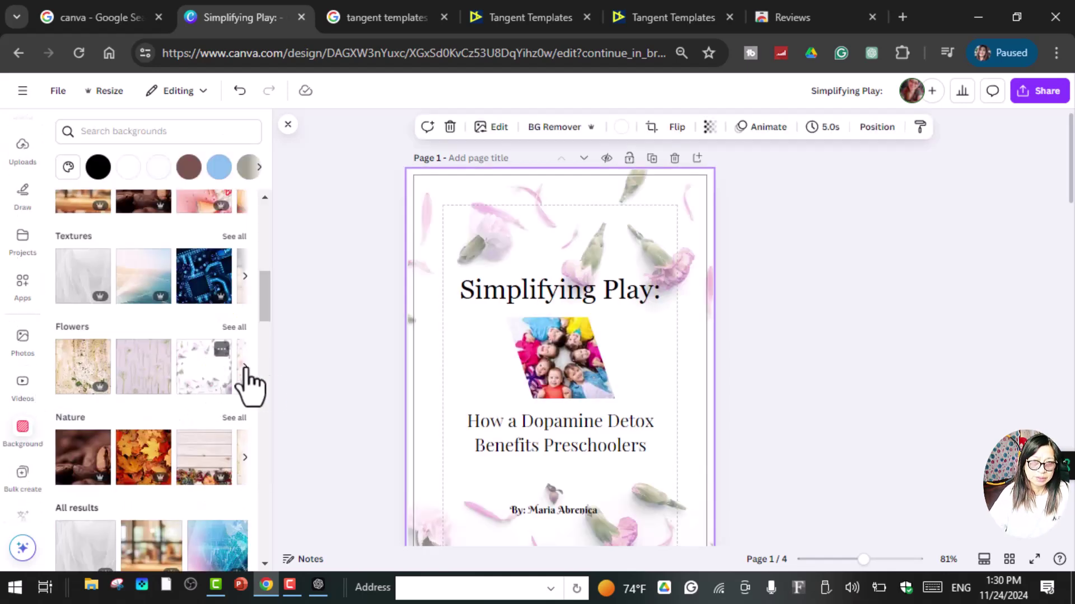
pyautogui.scroll(-1, 770, 445)
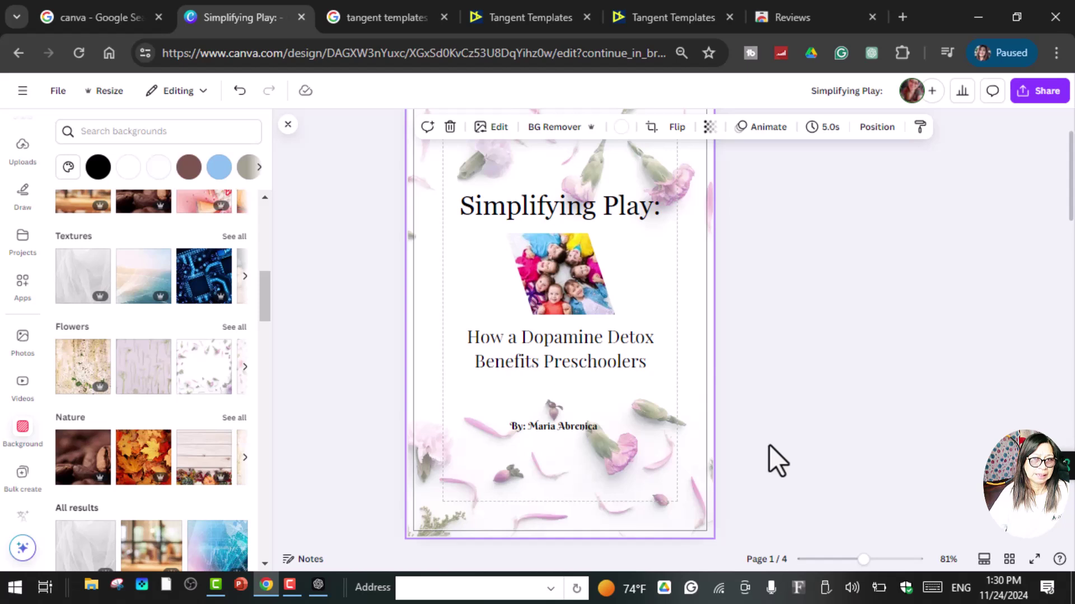
pyautogui.scroll(-3, 769, 444)
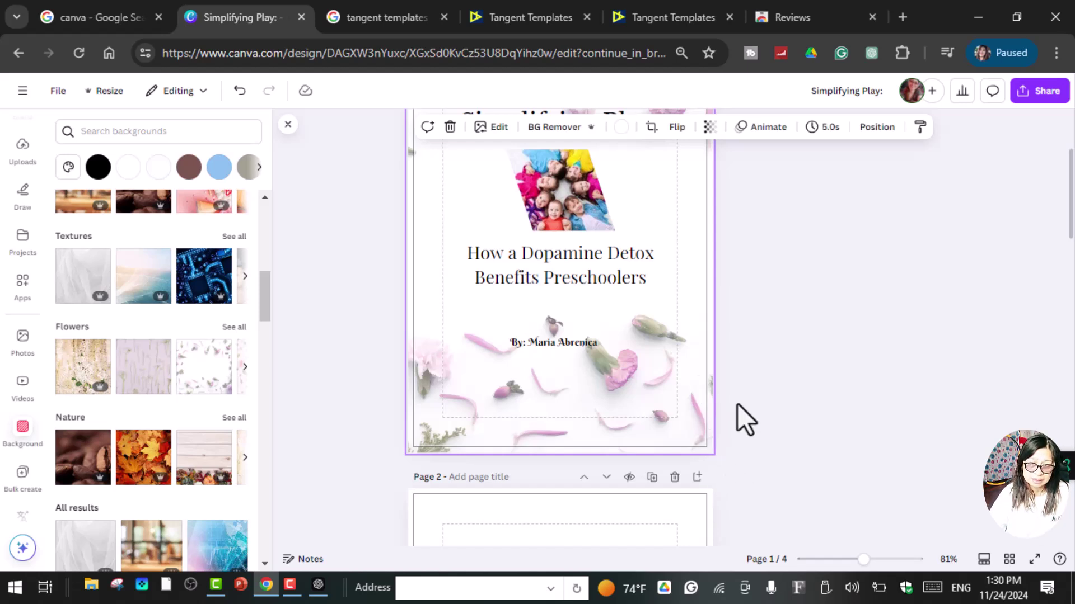
pyautogui.scroll(3, 736, 414)
pyautogui.hotkey('ctrl', 'z')
pyautogui.click(687, 431)
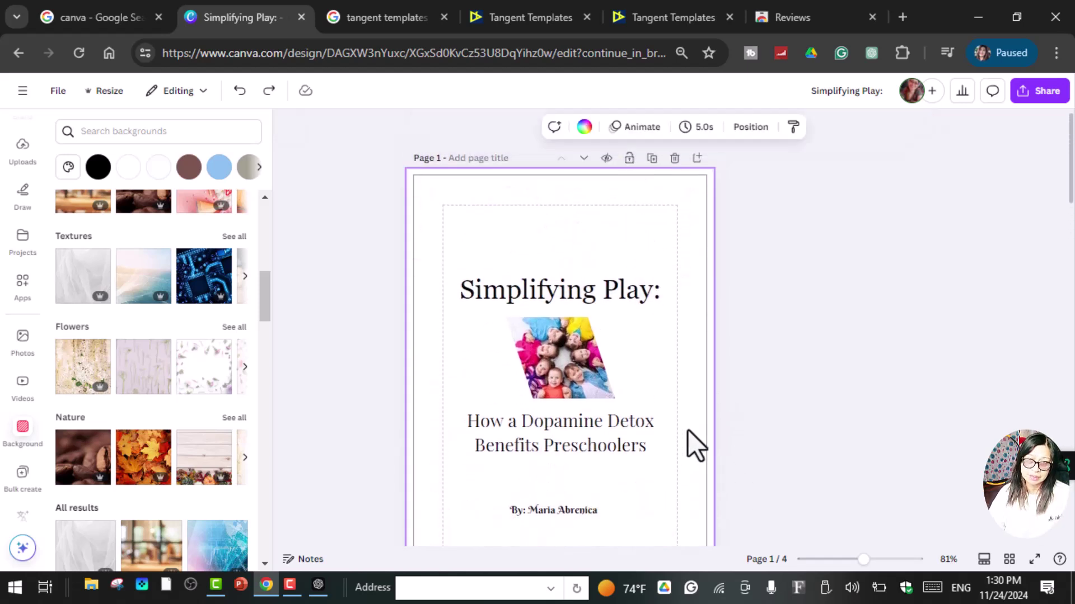
# Select the blank page 2 below the title page
pyautogui.scroll(-3, 687, 431)
pyautogui.scroll(3, 687, 431)
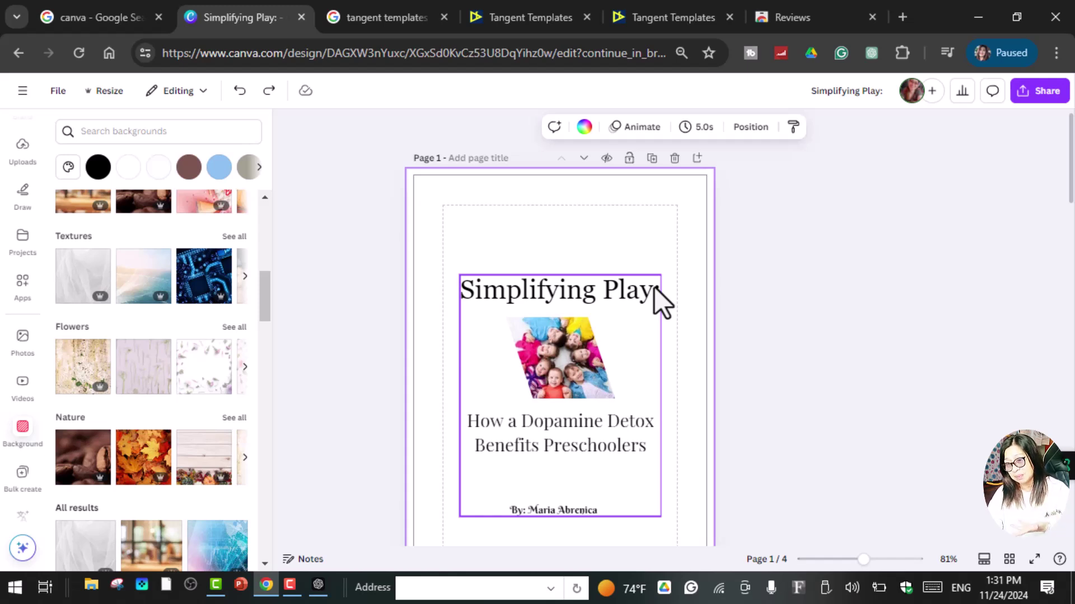
pyautogui.scroll(-3, 654, 287)
pyautogui.scroll(-3, 676, 382)
pyautogui.scroll(-1, 644, 414)
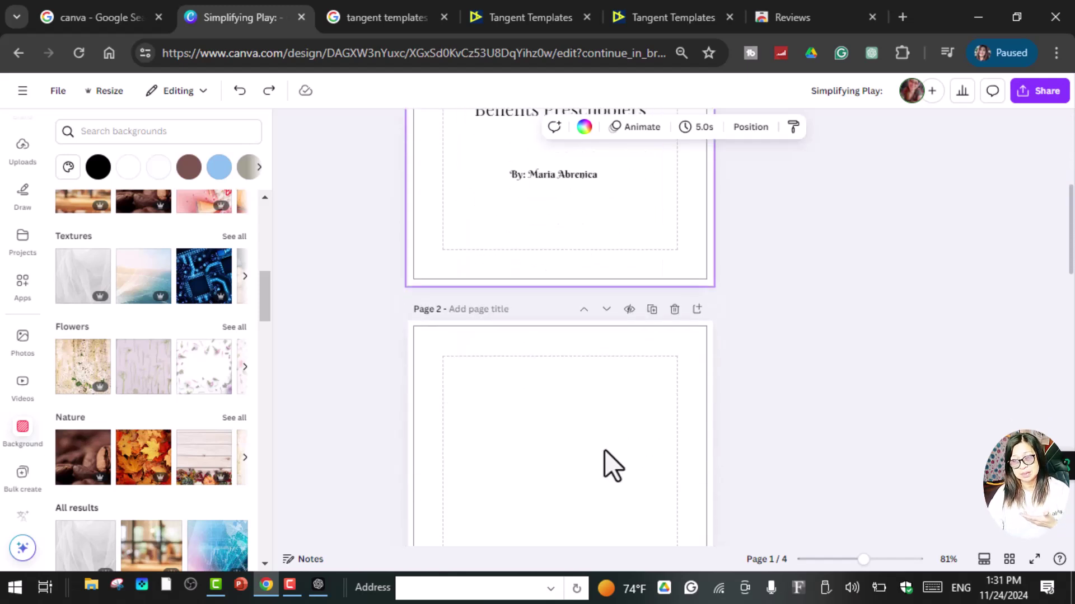
pyautogui.click(605, 450)
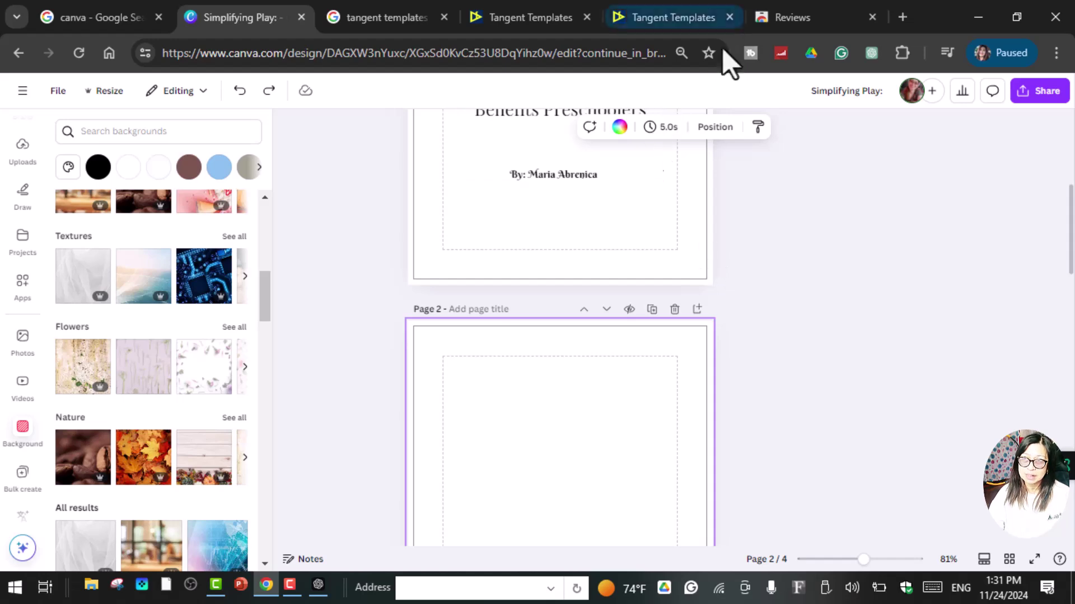
# Switch to ChatGPT and copy the whole copyright page text, from the book title line through the "Printed in" line
pyautogui.click(323, 588)
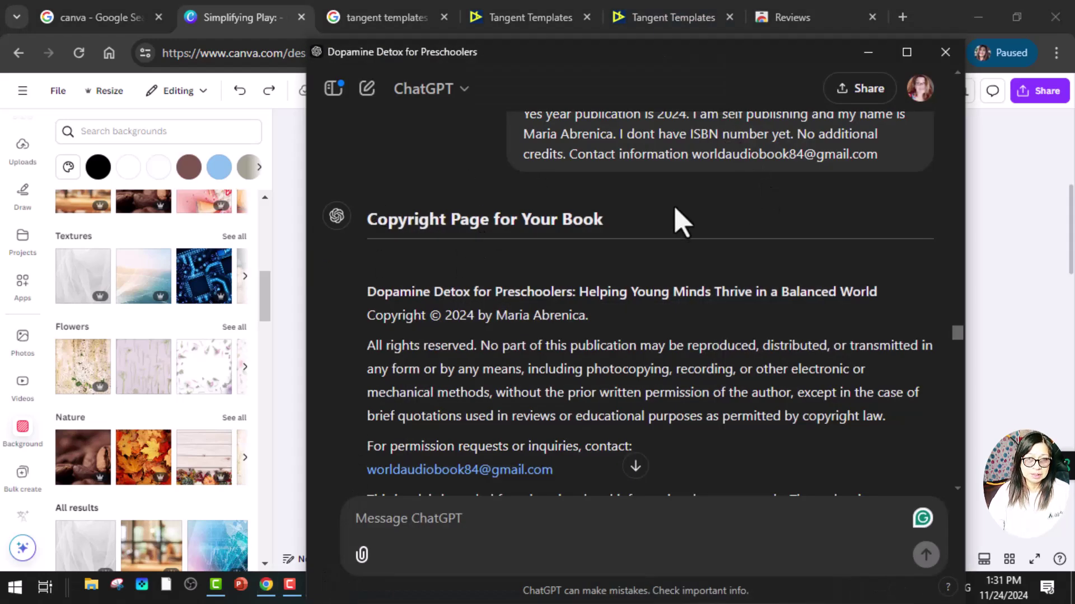
pyautogui.scroll(-1, 680, 221)
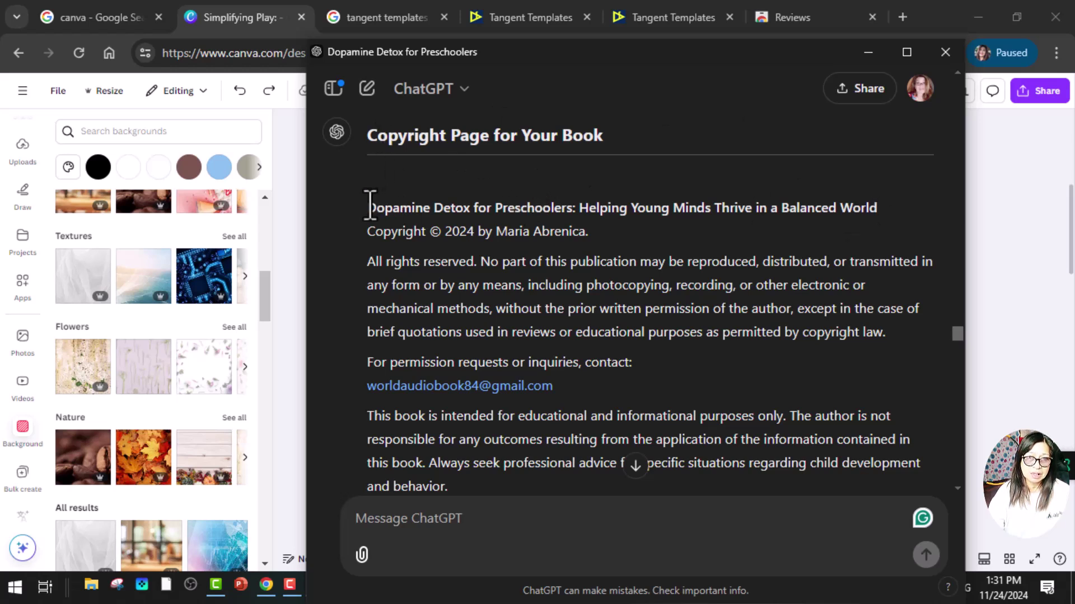
pyautogui.moveTo(366, 207); pyautogui.dragTo(862, 478)
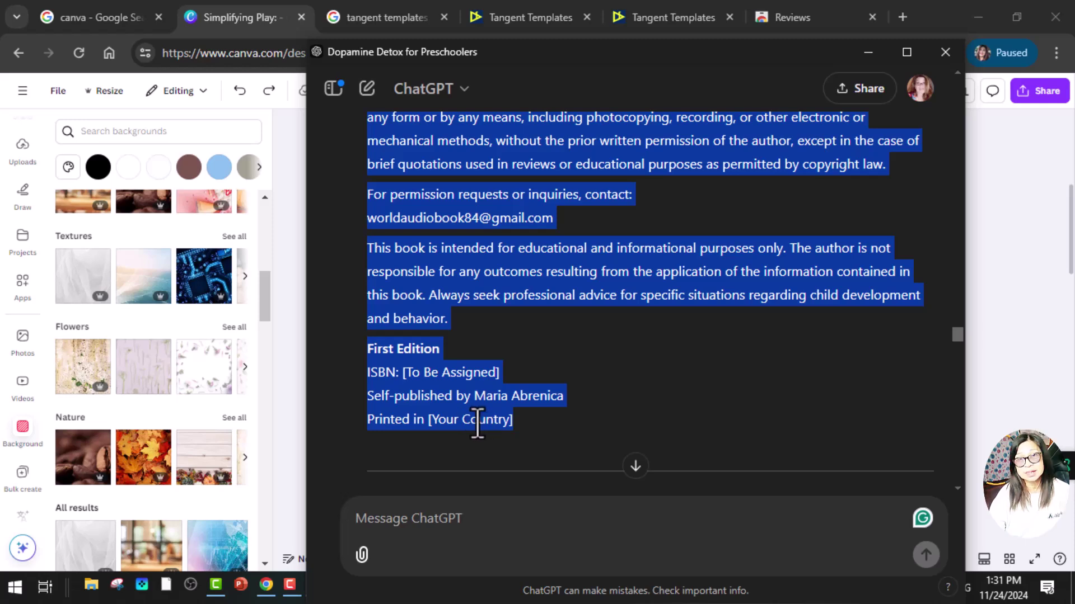
pyautogui.rightClick(446, 204)
pyautogui.click(481, 224)
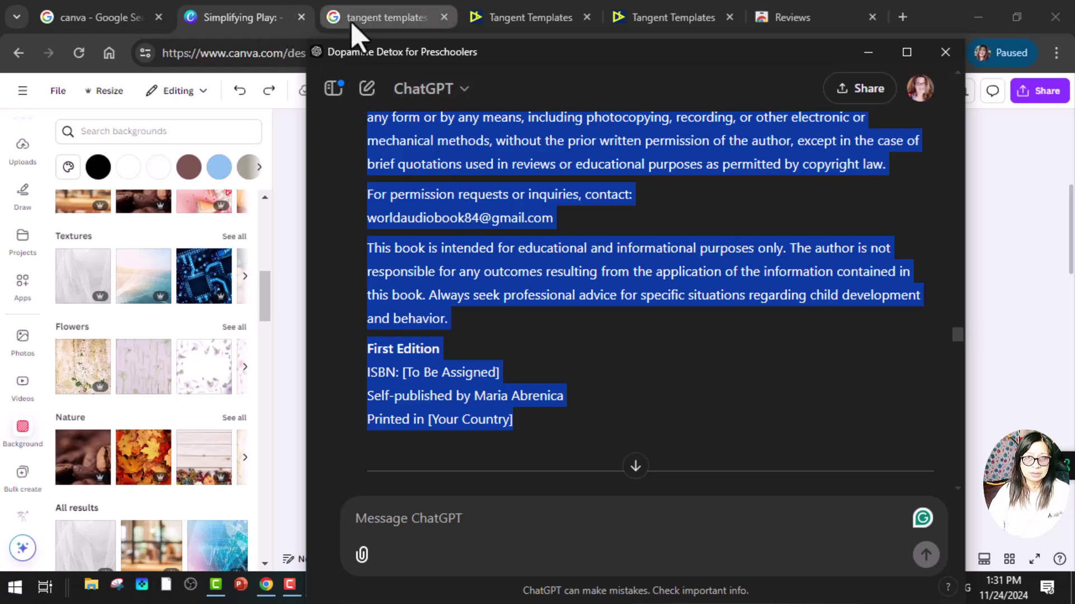
# Return to the Canva design and paste the copied copyright text onto page 2
pyautogui.hotkey('alt', 'Tab')
pyautogui.scroll(3, 607, 361)
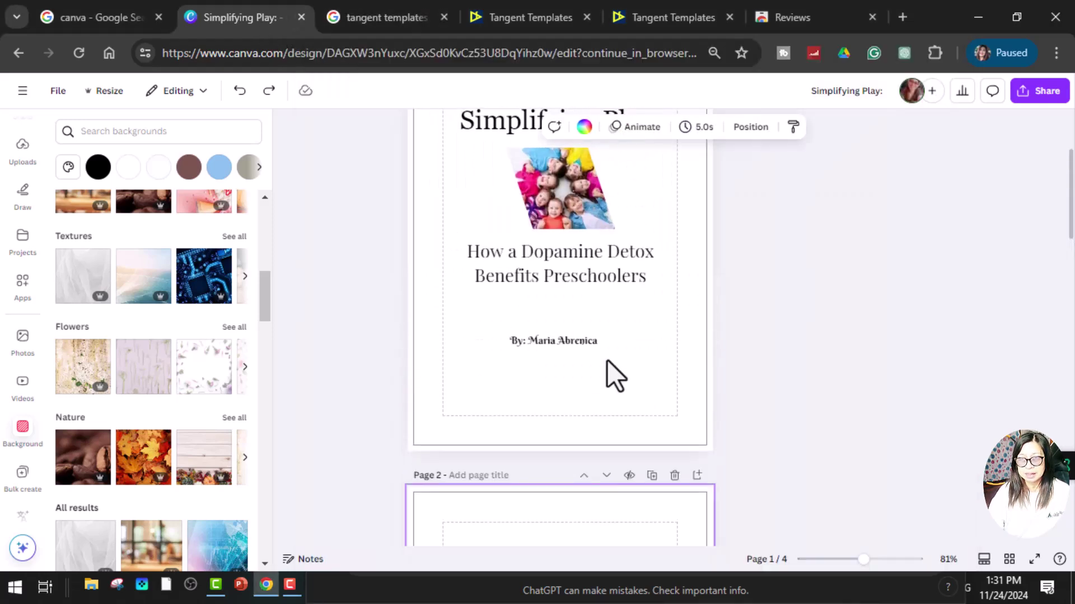
pyautogui.scroll(-4, 607, 360)
pyautogui.rightClick(517, 376)
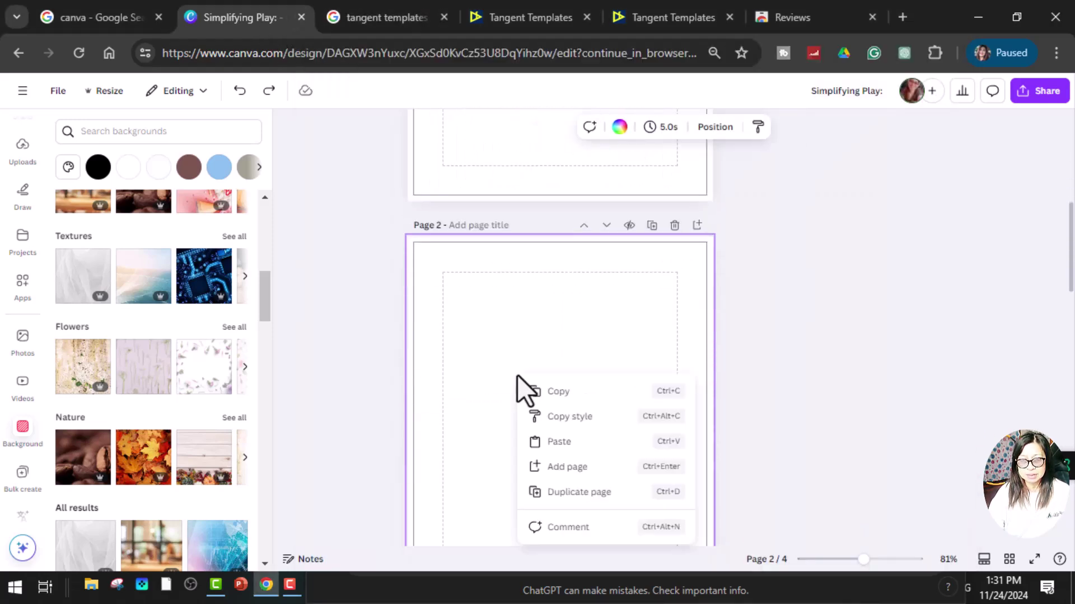
pyautogui.click(584, 442)
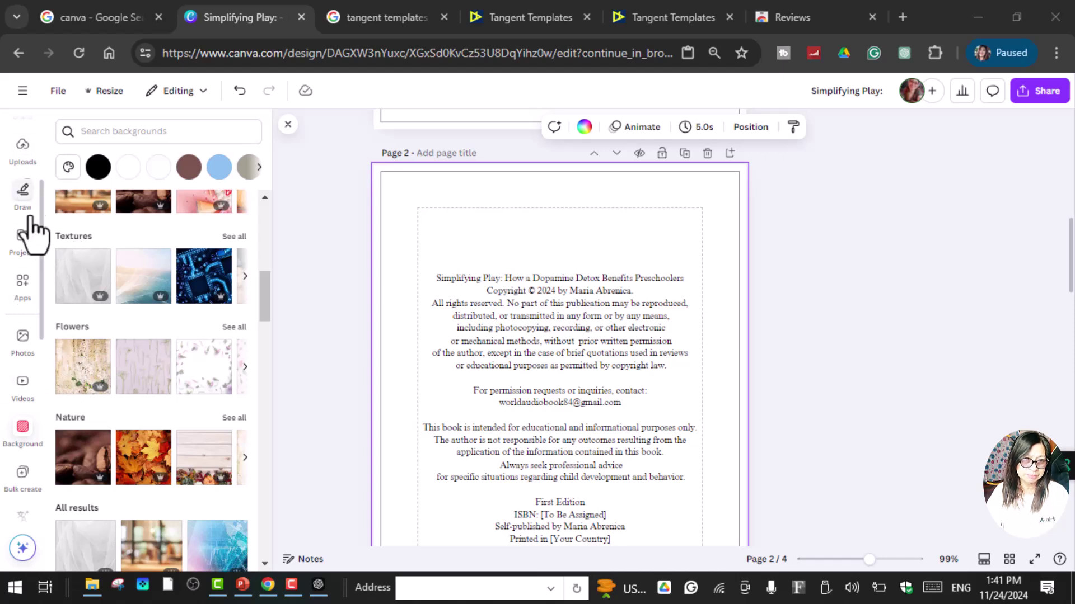
# Add a subheading reading "COPYRIGHT" to page 2 and place it centred above the copyright text
pyautogui.scroll(3, 22, 291)
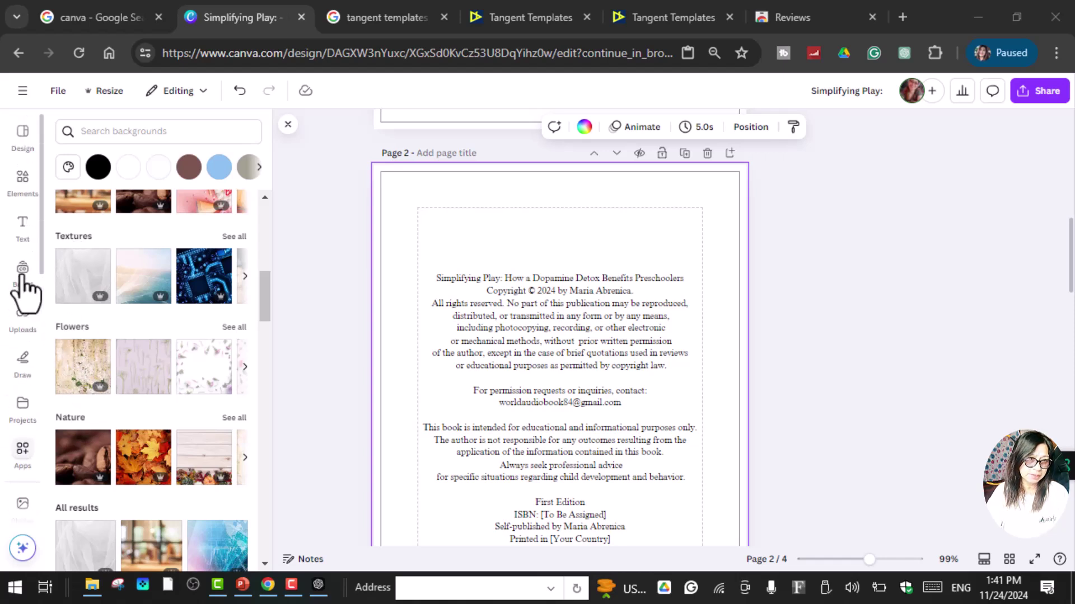
pyautogui.click(24, 235)
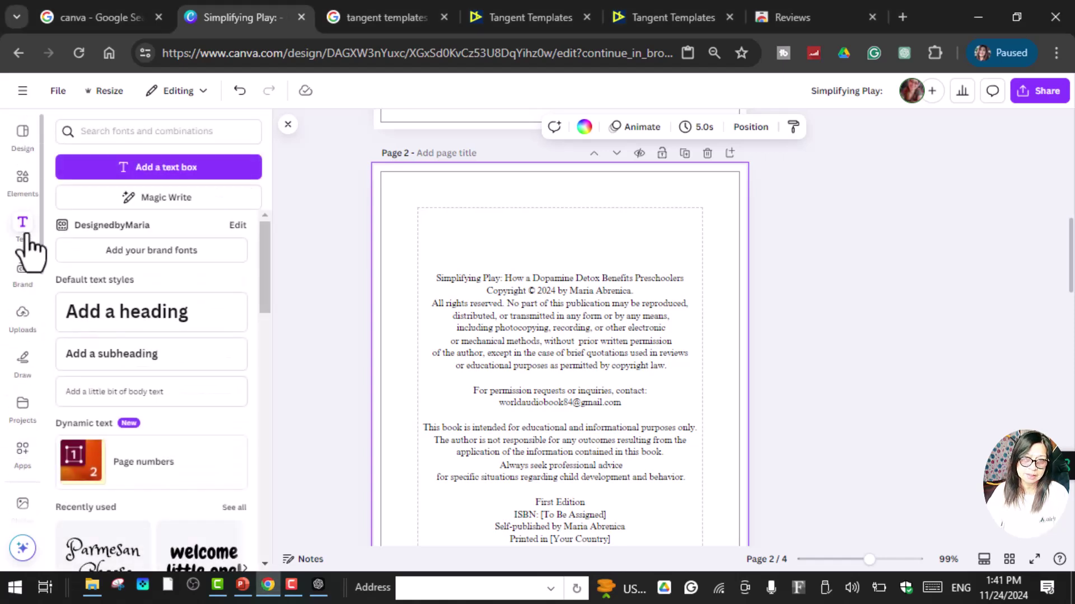
pyautogui.click(141, 359)
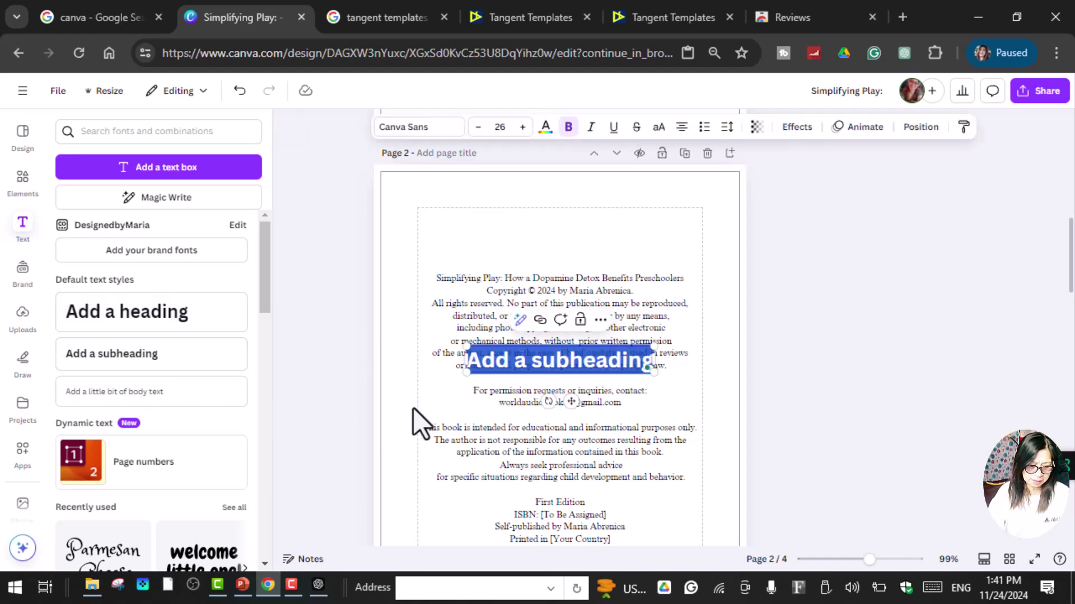
pyautogui.write('COPY')
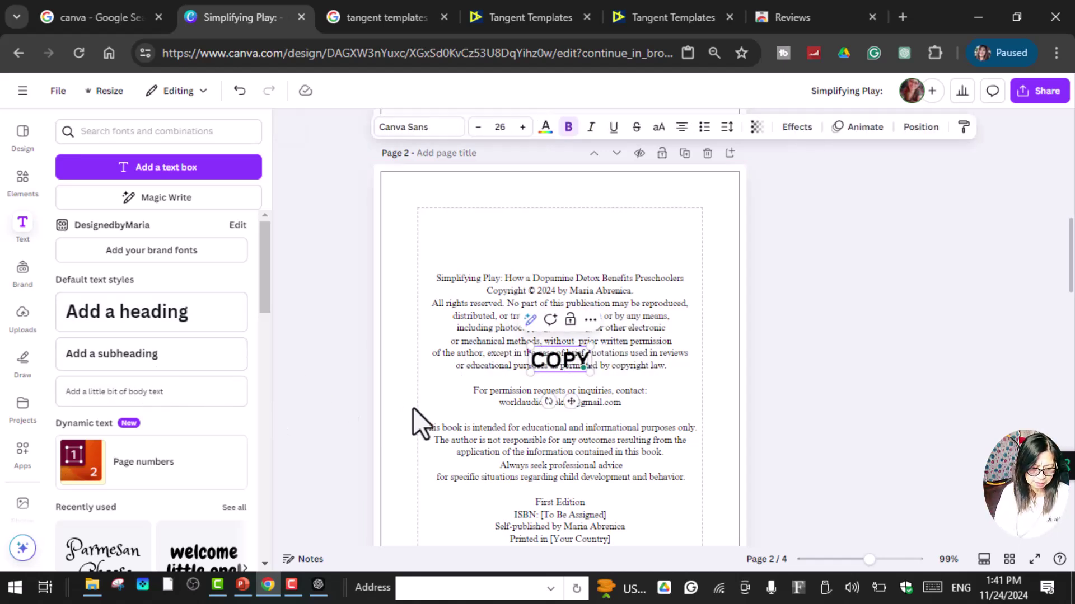
pyautogui.write('RIGHT')
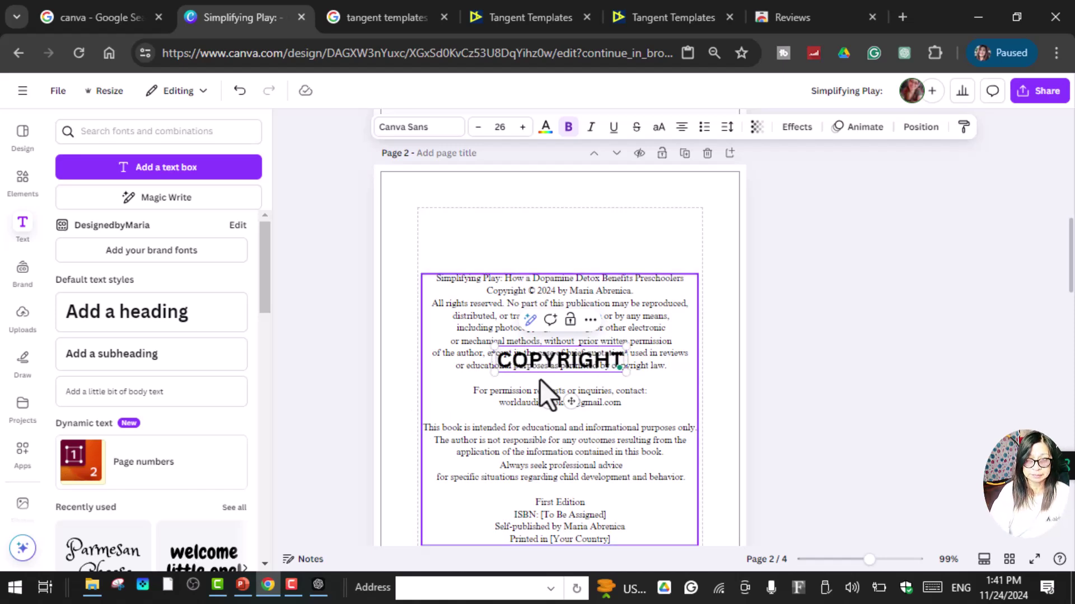
pyautogui.click(773, 391)
pyautogui.moveTo(589, 359); pyautogui.dragTo(586, 236)
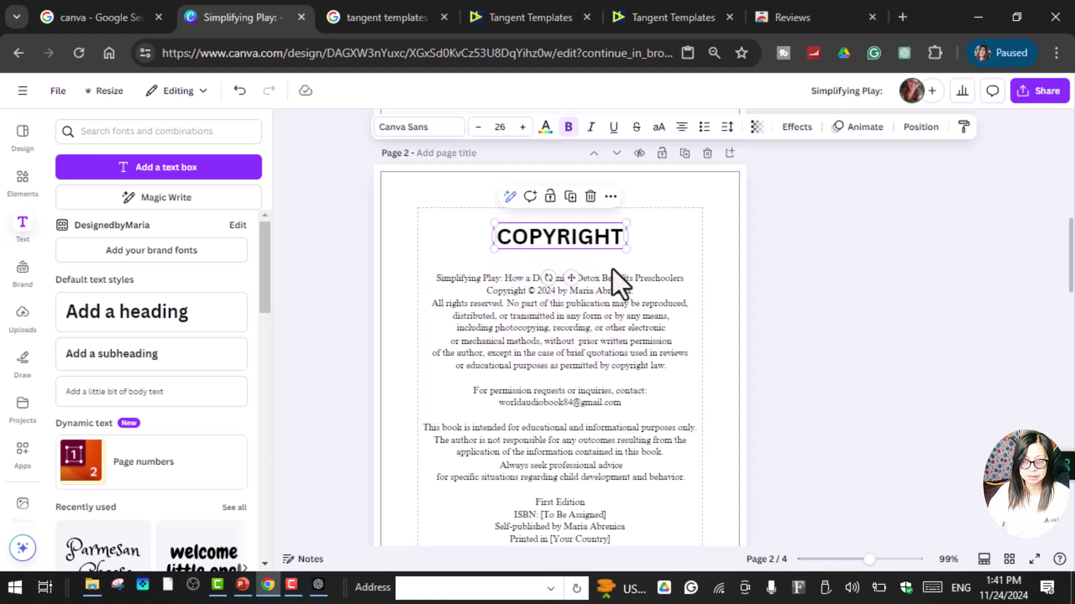
# Reduce the COPYRIGHT heading's font size to 14
pyautogui.click(477, 128)
pyautogui.click(477, 128)
pyautogui.click(477, 128)
pyautogui.click(477, 128)
pyautogui.click(477, 127)
pyautogui.click(477, 128)
pyautogui.click(477, 127)
pyautogui.click(477, 127)
pyautogui.click(477, 128)
pyautogui.click(477, 128)
pyautogui.click(477, 128)
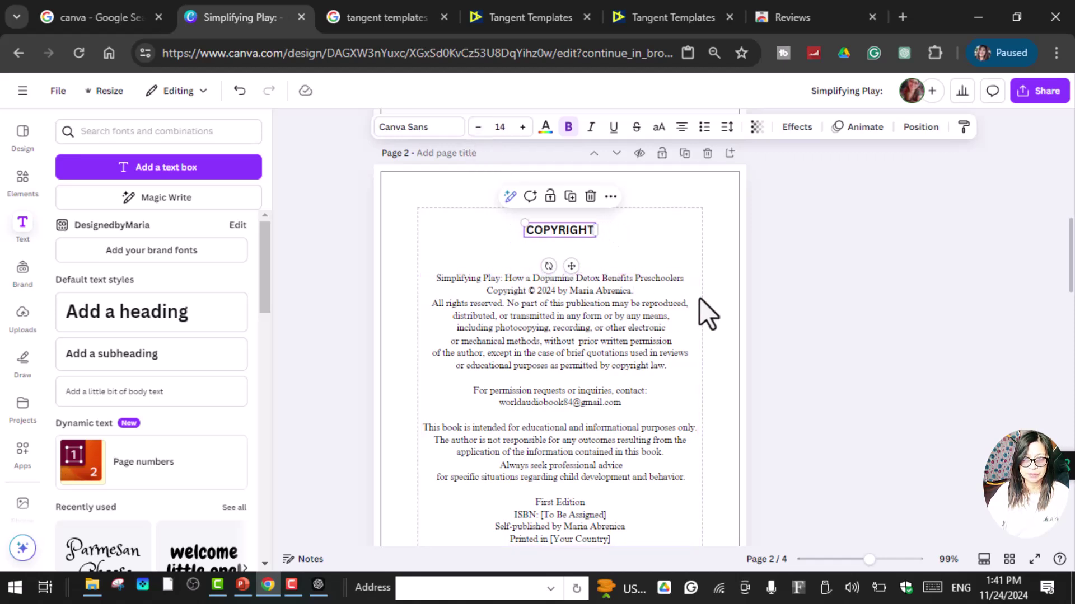
pyautogui.click(717, 283)
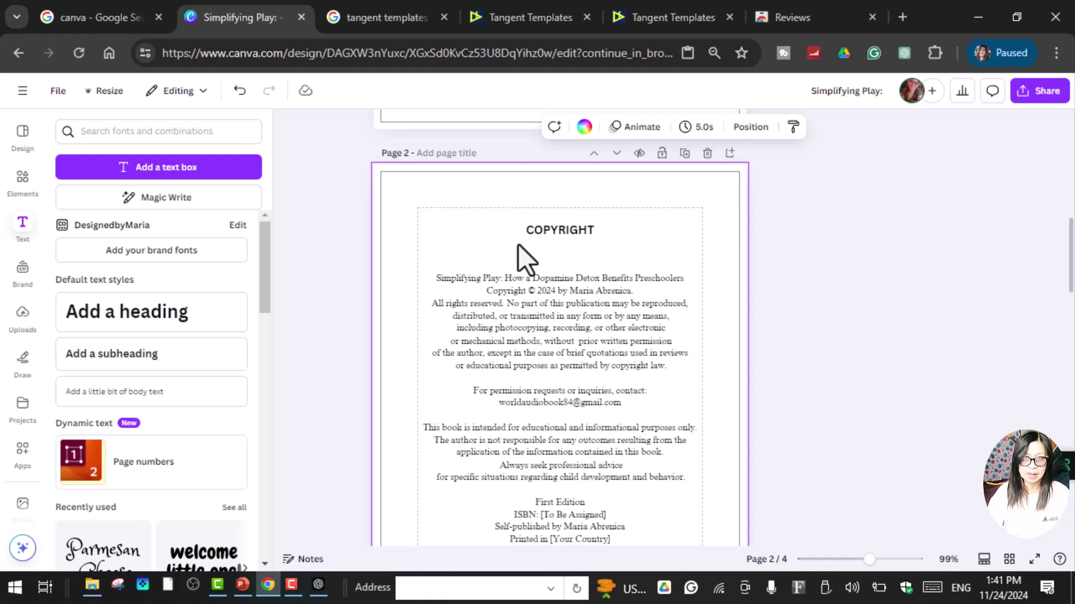
# Insert a blank line below the copyright notice line and replace "Your Country" in the "Printed in" line with Japan
pyautogui.click(672, 376)
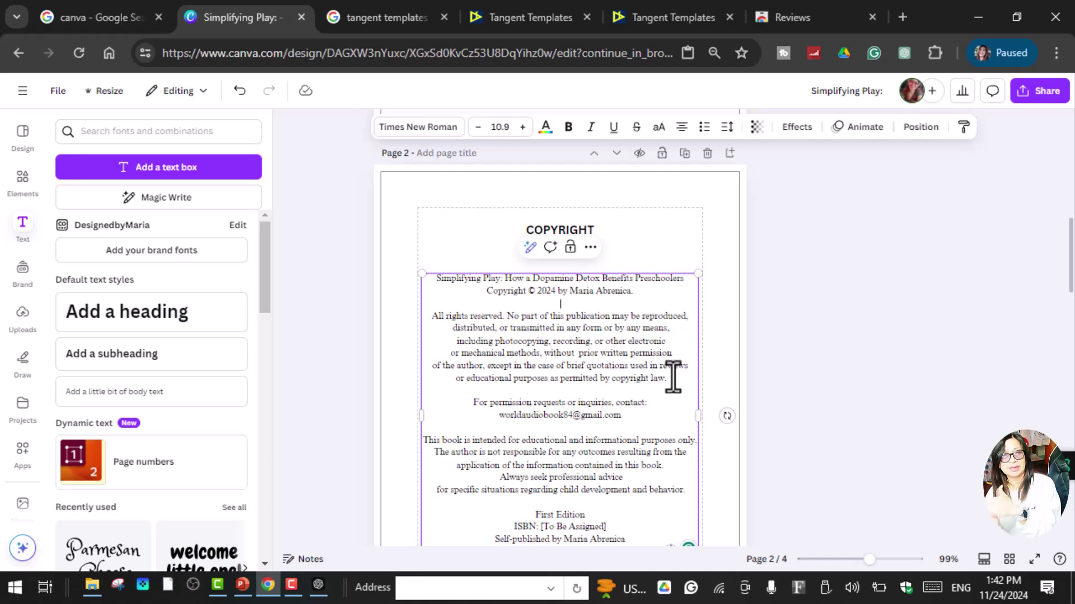
pyautogui.scroll(-2, 650, 384)
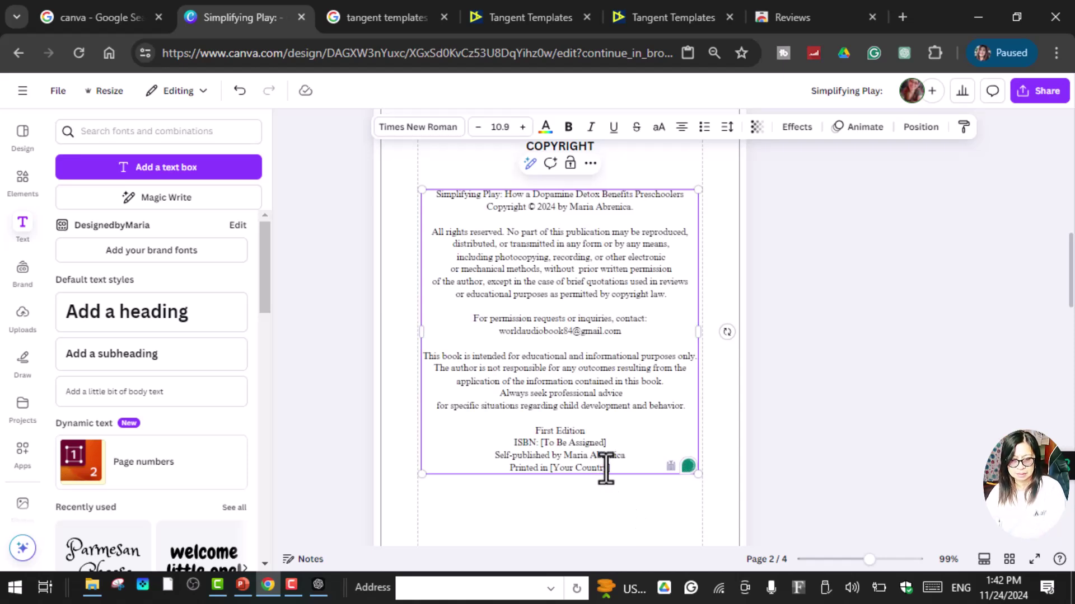
pyautogui.press('BackSpace')
pyautogui.press('BackSpace')
pyautogui.press('BackSpace')
pyautogui.press('BackSpace')
pyautogui.press('BackSpace')
pyautogui.press('BackSpace')
pyautogui.press('BackSpace')
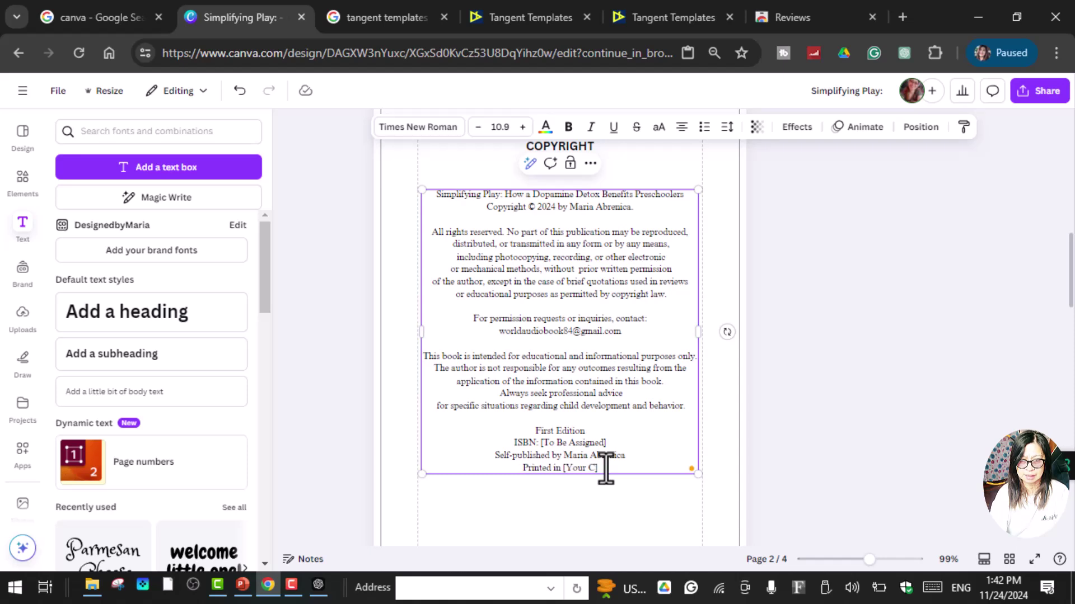
pyautogui.press('BackSpace')
pyautogui.press('BackSpace')
pyautogui.press('BackSpace')
pyautogui.press('BackSpace')
pyautogui.press('BackSpace')
pyautogui.press('BackSpace')
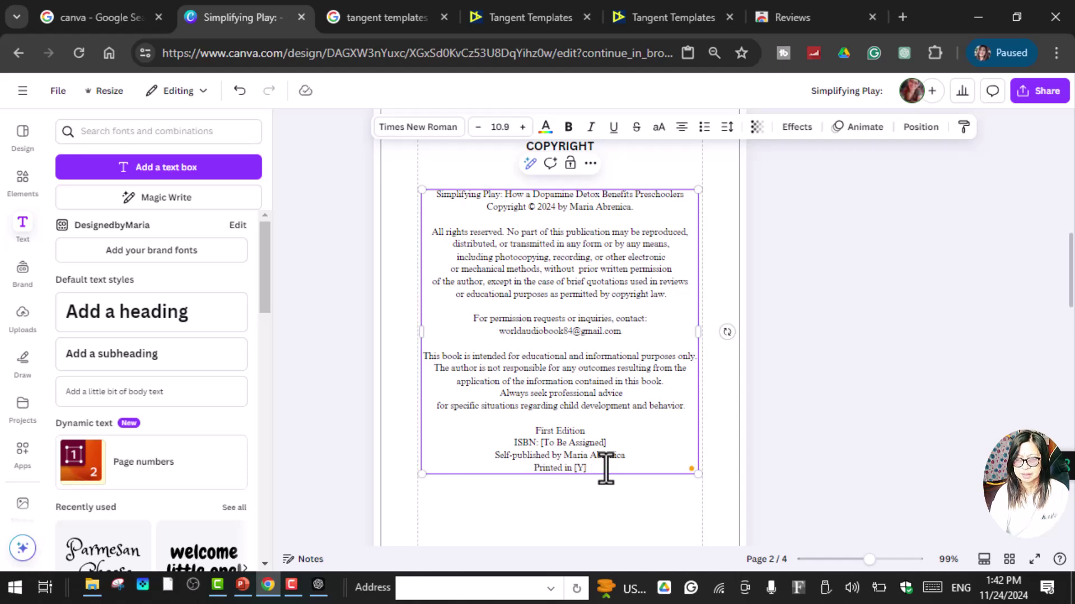
pyautogui.write('U')
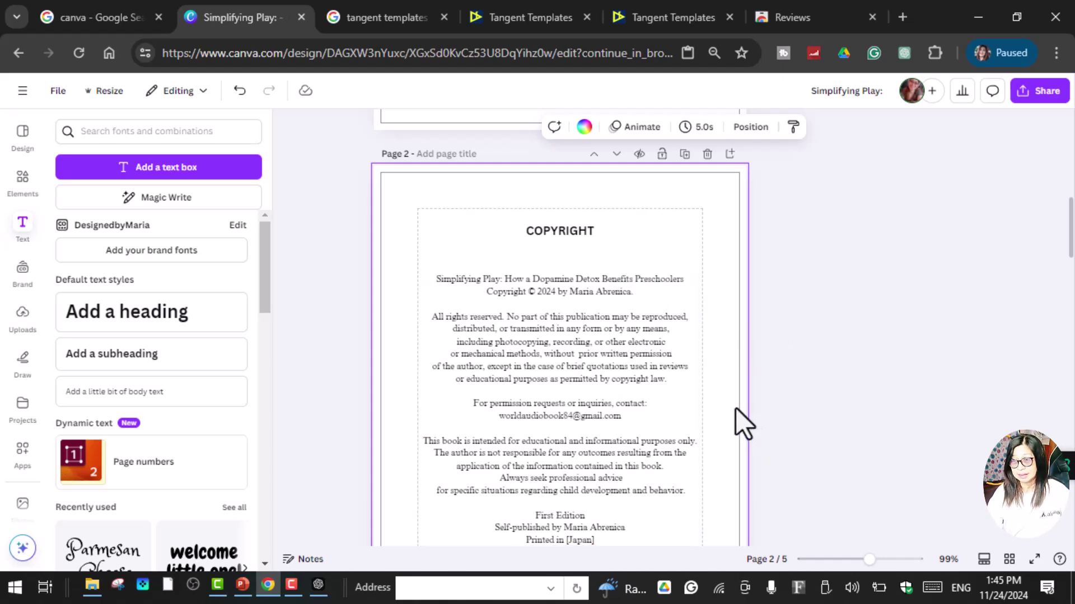
# Select the blank page 3, switch to ChatGPT and copy the three-line Dedication Page text
pyautogui.scroll(-8, 733, 406)
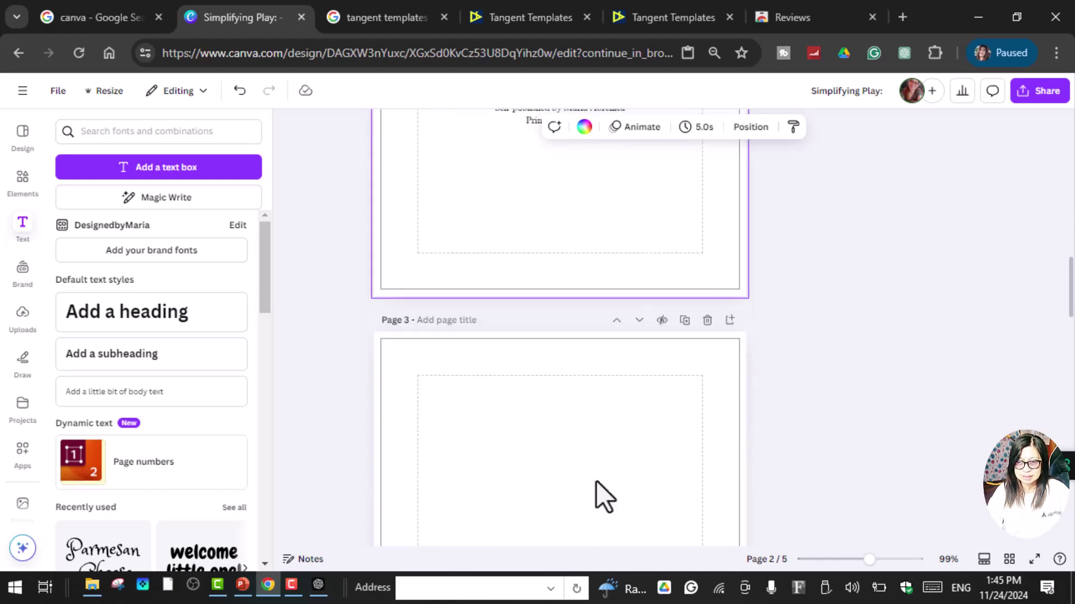
pyautogui.scroll(-2, 596, 479)
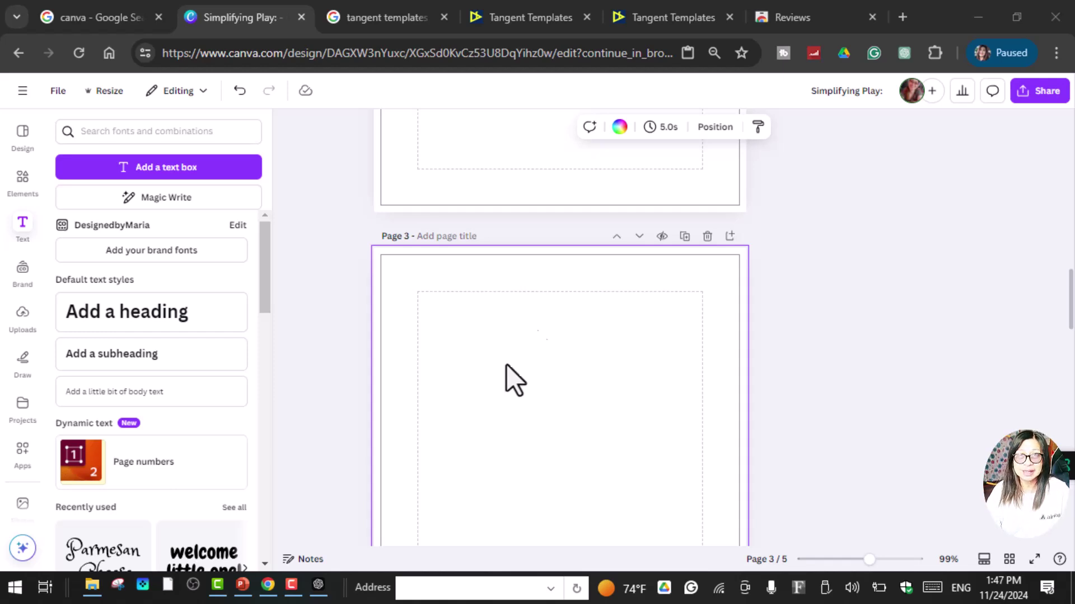
pyautogui.click(318, 585)
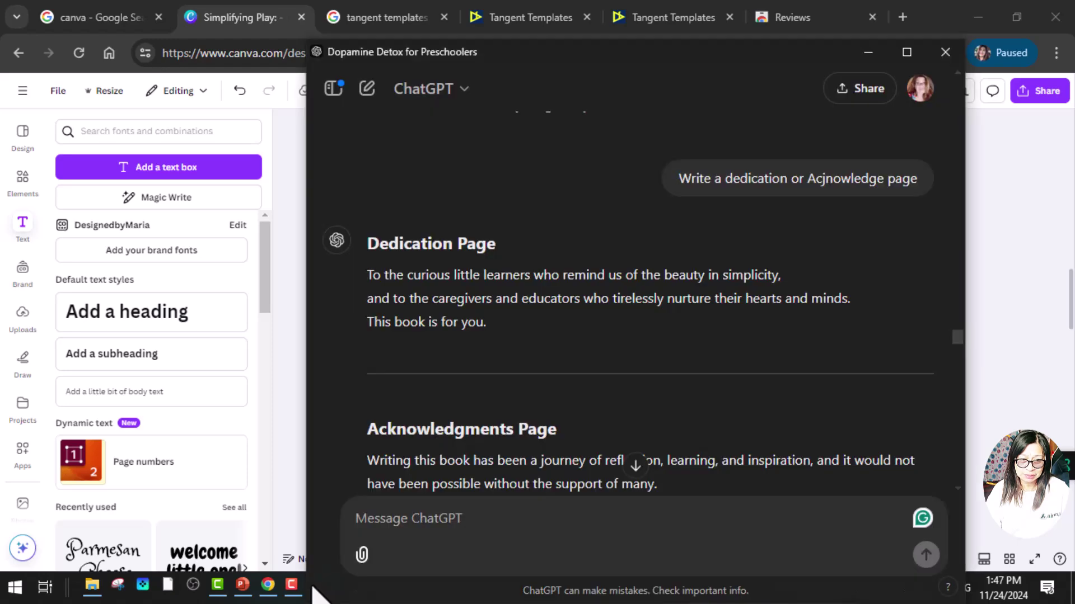
pyautogui.scroll(2, 415, 299)
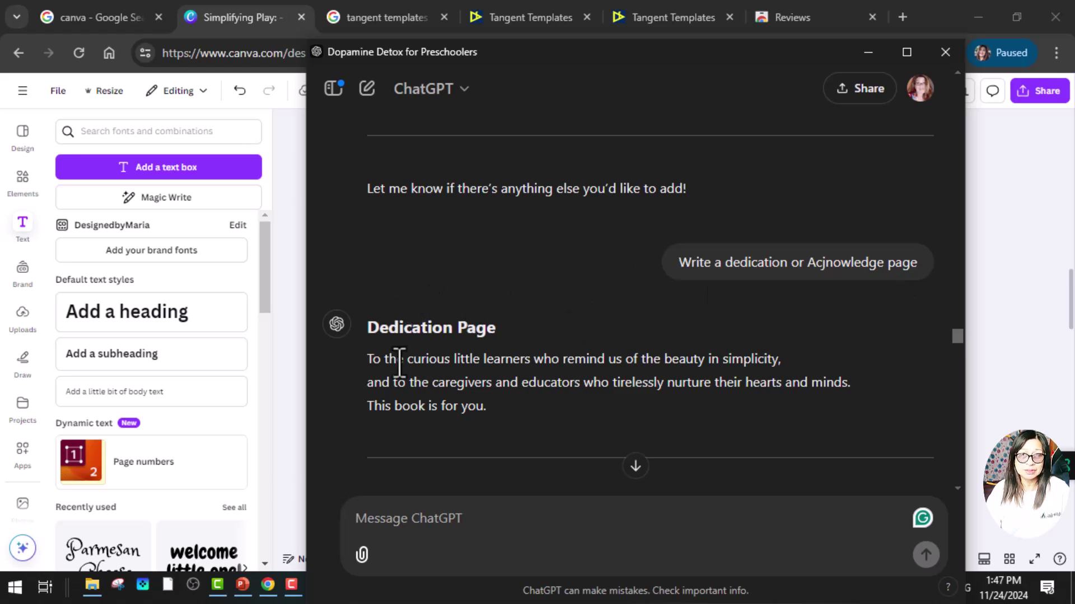
pyautogui.moveTo(367, 358); pyautogui.dragTo(495, 414)
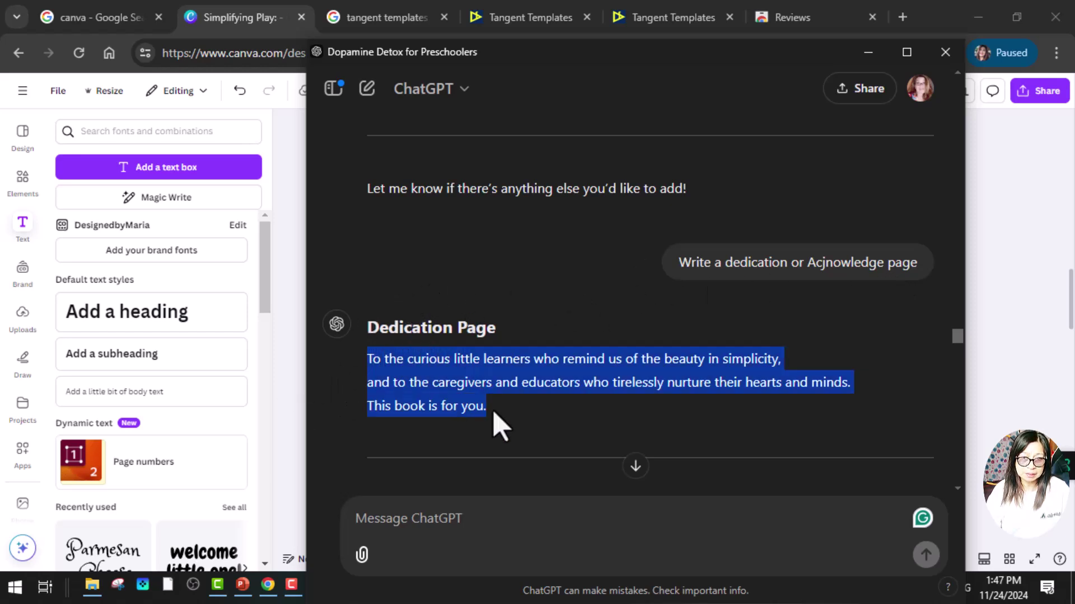
pyautogui.rightClick(486, 374)
pyautogui.click(529, 196)
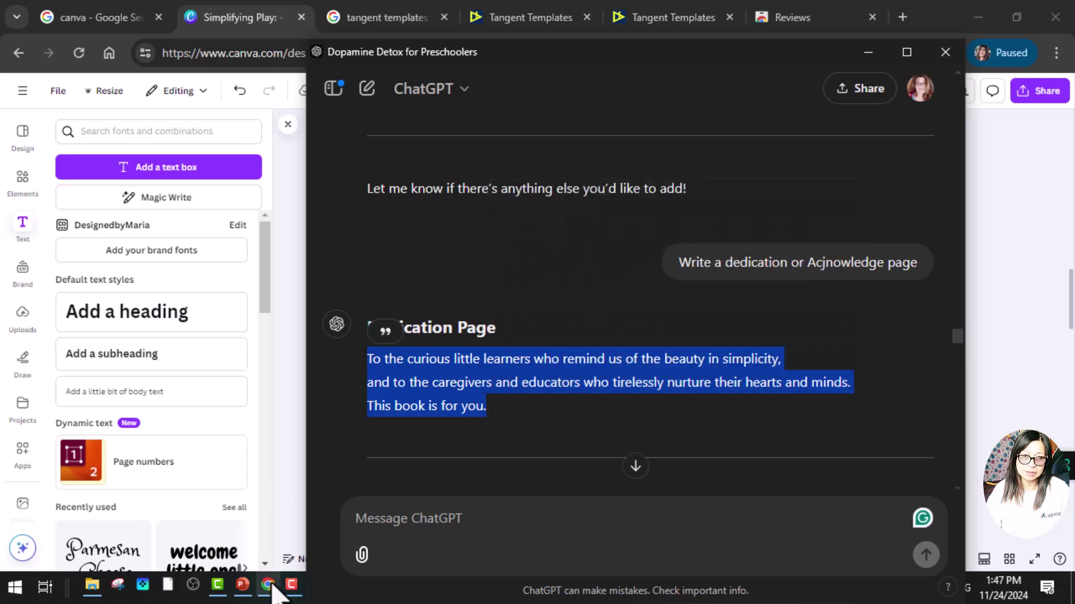
# Return to the Canva design and paste the copied dedication text onto page 3
pyautogui.click(268, 584)
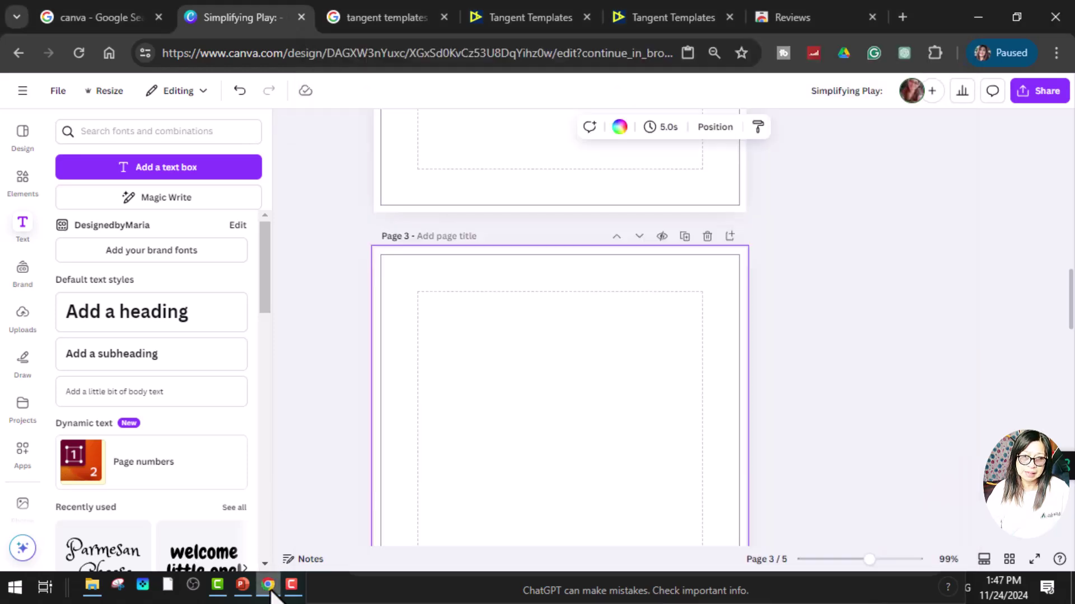
pyautogui.rightClick(500, 396)
pyautogui.click(554, 464)
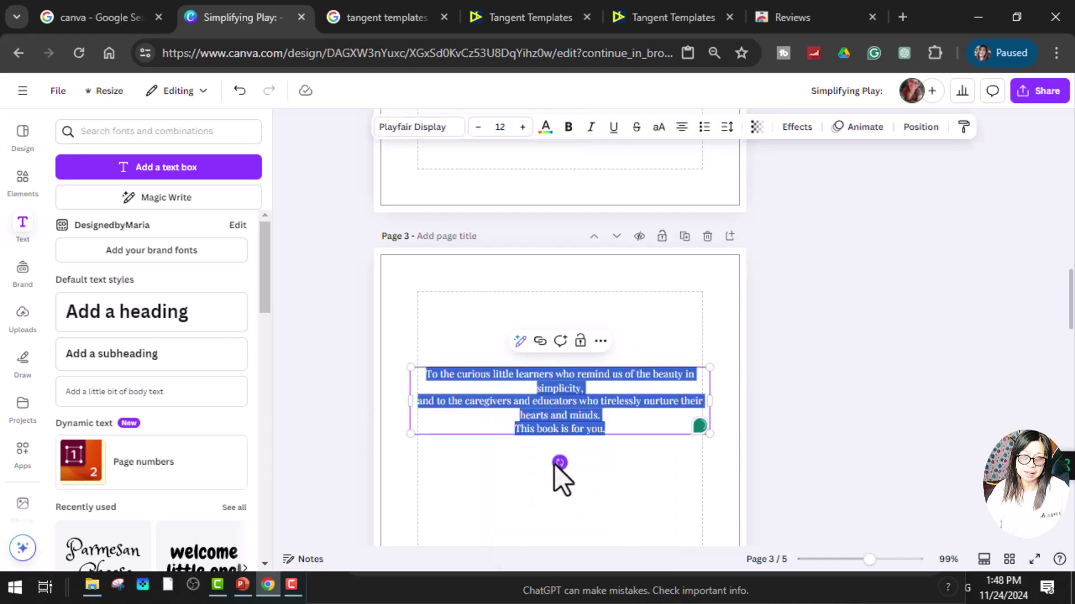
pyautogui.click(640, 478)
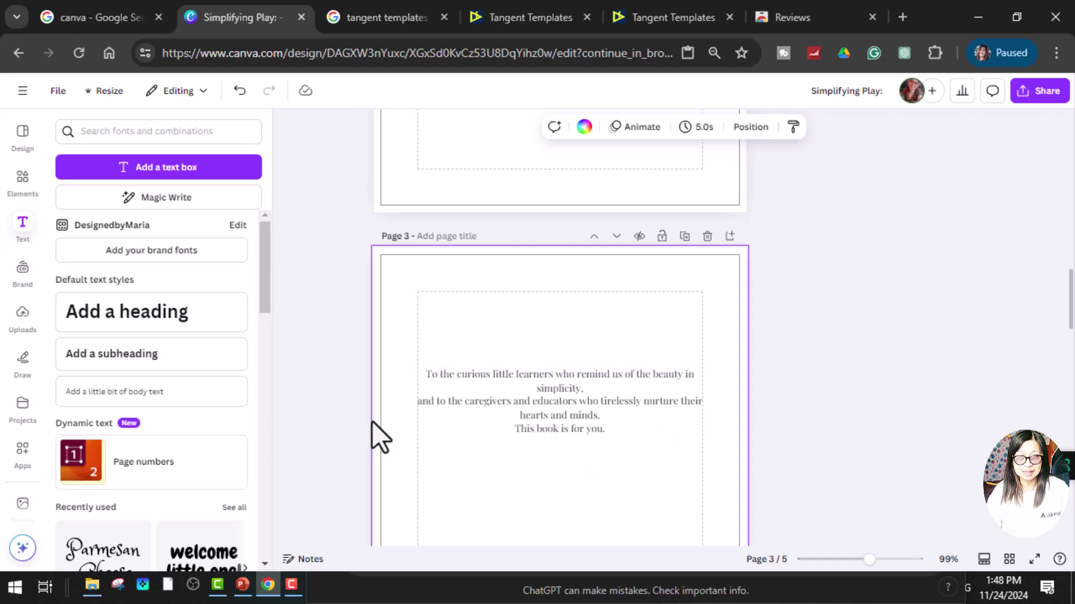
# Add a subheading reading "Dedication" to page 3
pyautogui.click(151, 355)
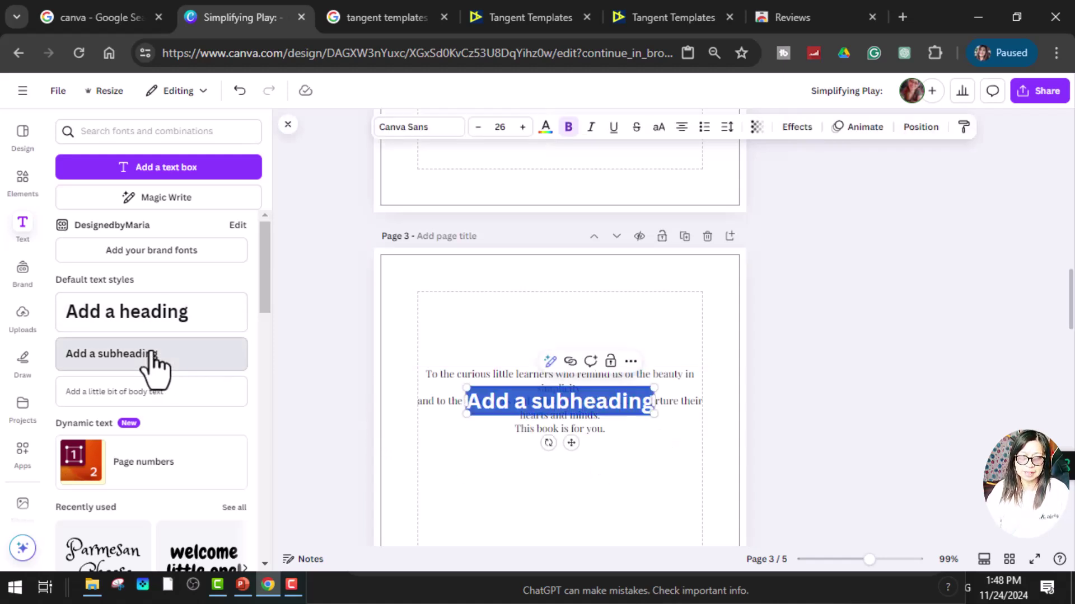
pyautogui.press('BackSpace')
pyautogui.write('Dedication')
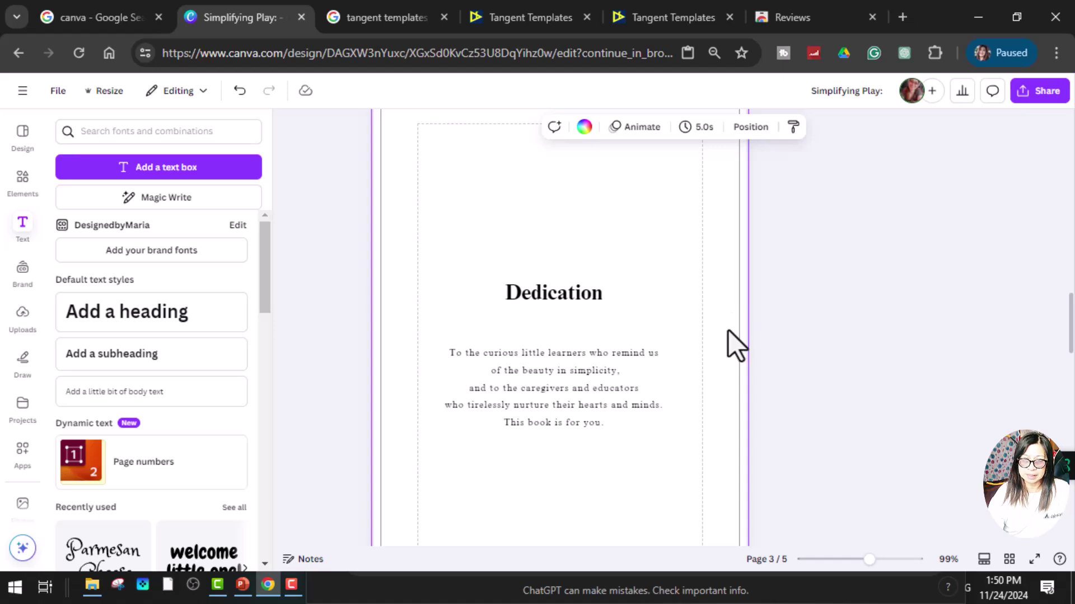
pyautogui.scroll(-3, 727, 329)
pyautogui.scroll(3, 727, 329)
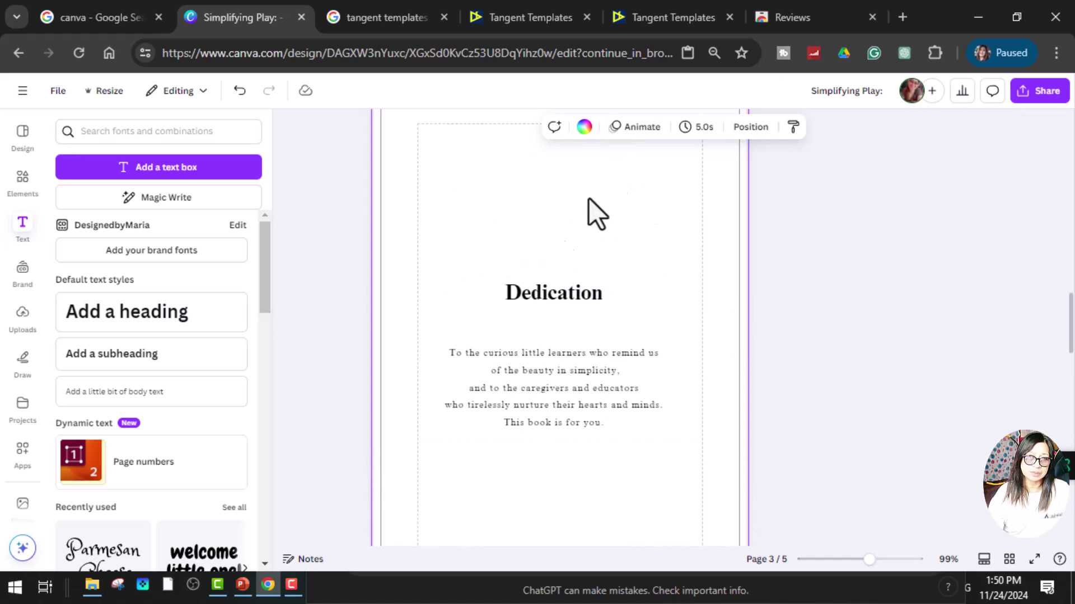
# Try the "Teaching is a Work of Heart" graphic from a "dedication for teachers" search above the Dedication heading, and delete it
pyautogui.click(23, 178)
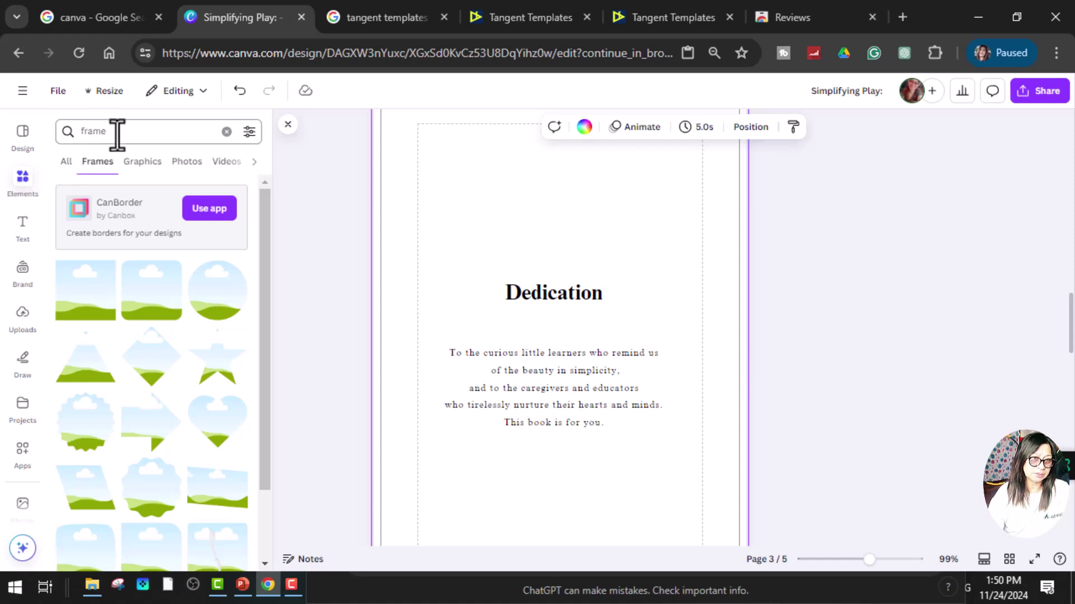
pyautogui.click(226, 131)
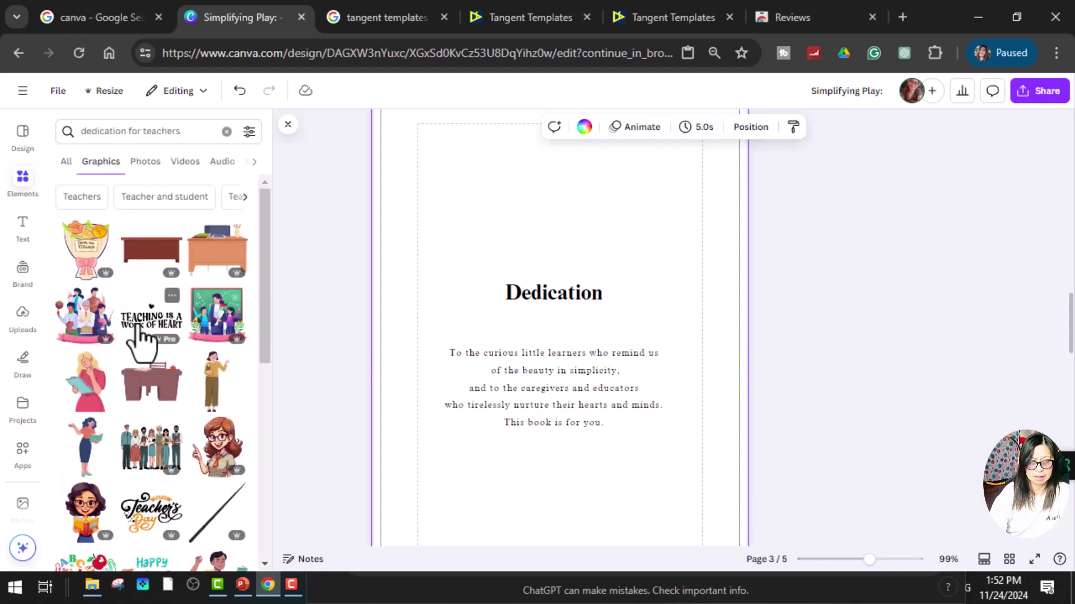
pyautogui.click(140, 330)
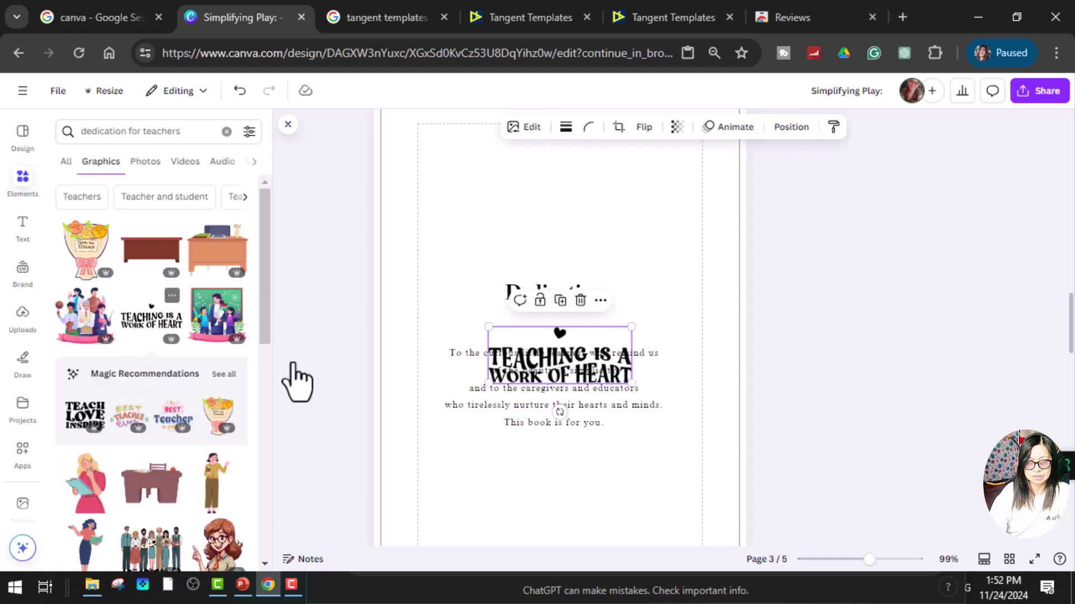
pyautogui.moveTo(605, 355); pyautogui.dragTo(606, 210)
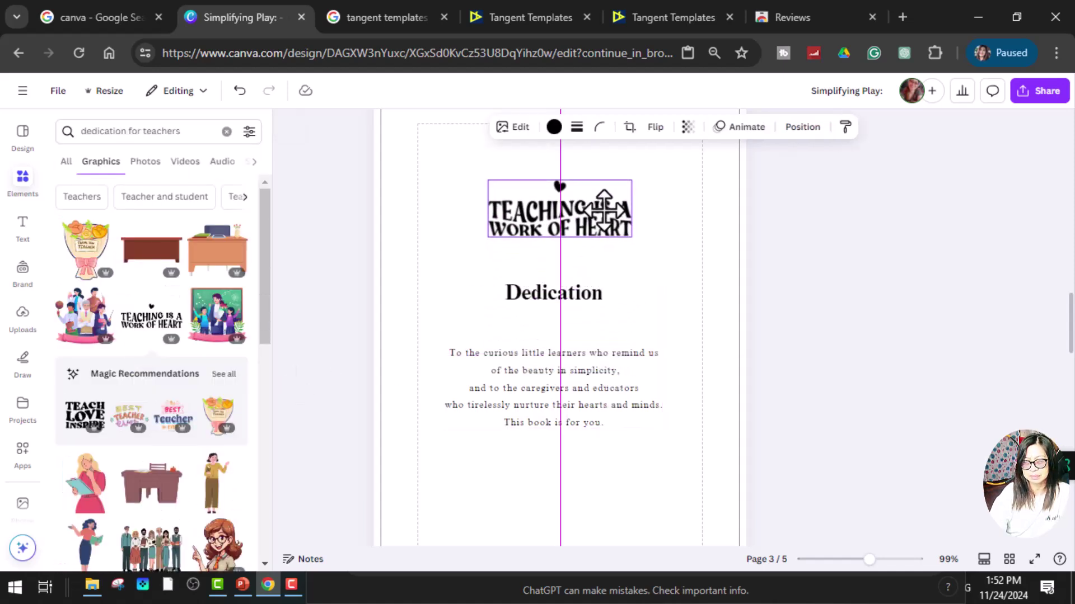
pyautogui.press('Delete')
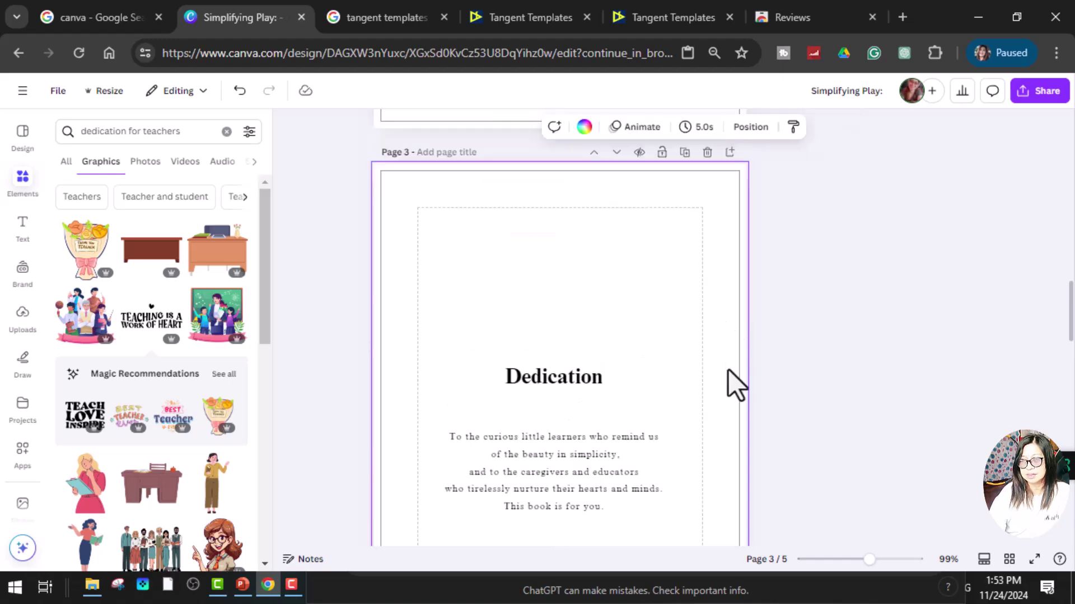
# Copy the whole Acknowledgments Page text in ChatGPT and return to the Canva design
pyautogui.scroll(-3, 553, 336)
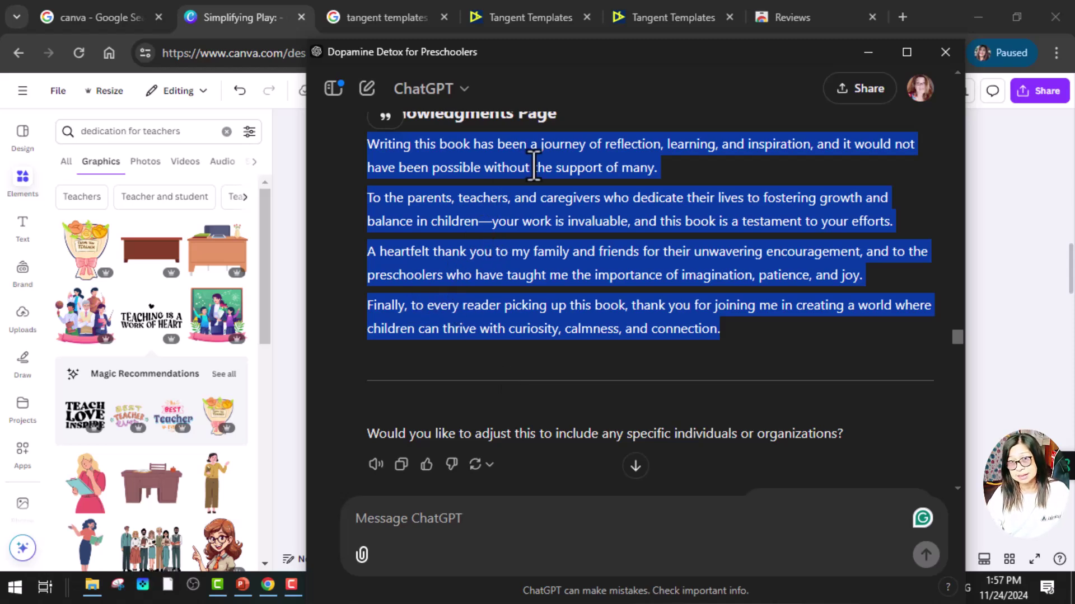
pyautogui.scroll(2, 529, 159)
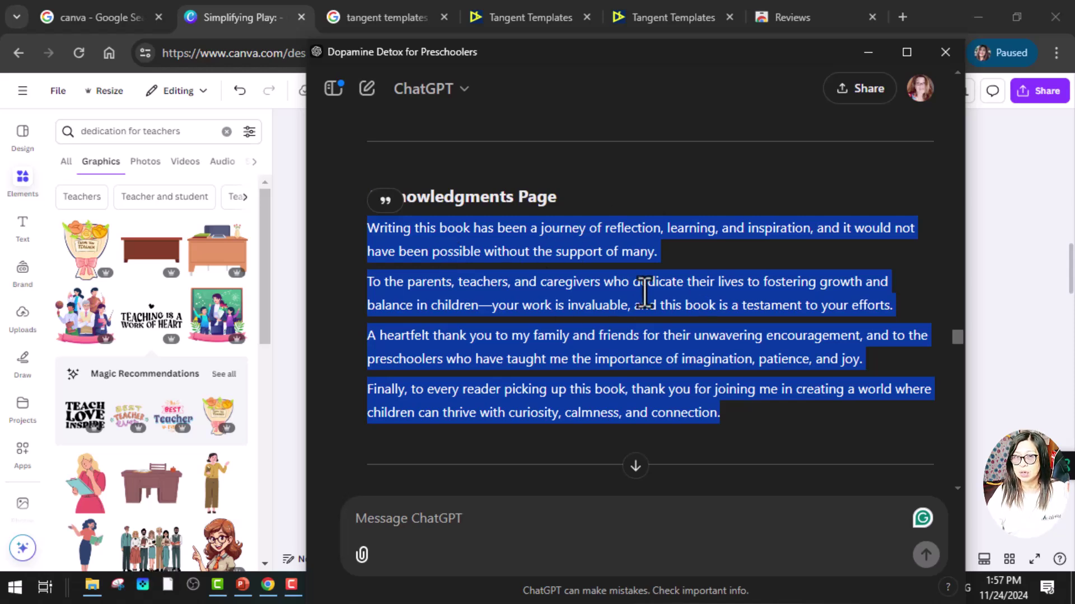
pyautogui.click(267, 592)
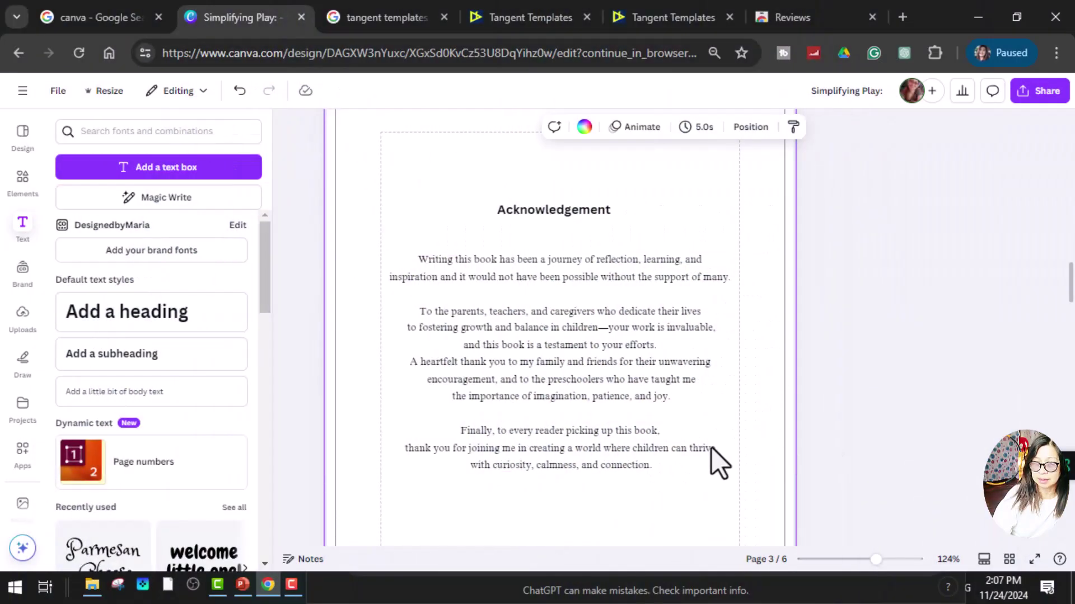
# Group the Acknowledgement heading with its body text on page 3, move the group slightly down, and center it horizontally on the page
pyautogui.moveTo(484, 164); pyautogui.dragTo(720, 501)
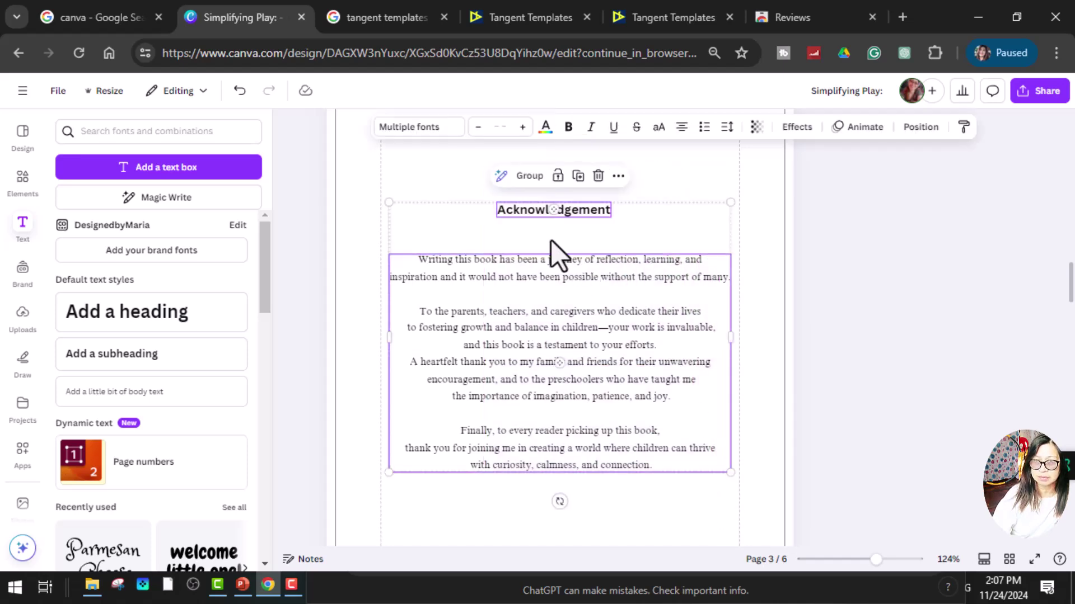
pyautogui.click(529, 176)
pyautogui.moveTo(620, 333); pyautogui.dragTo(630, 357)
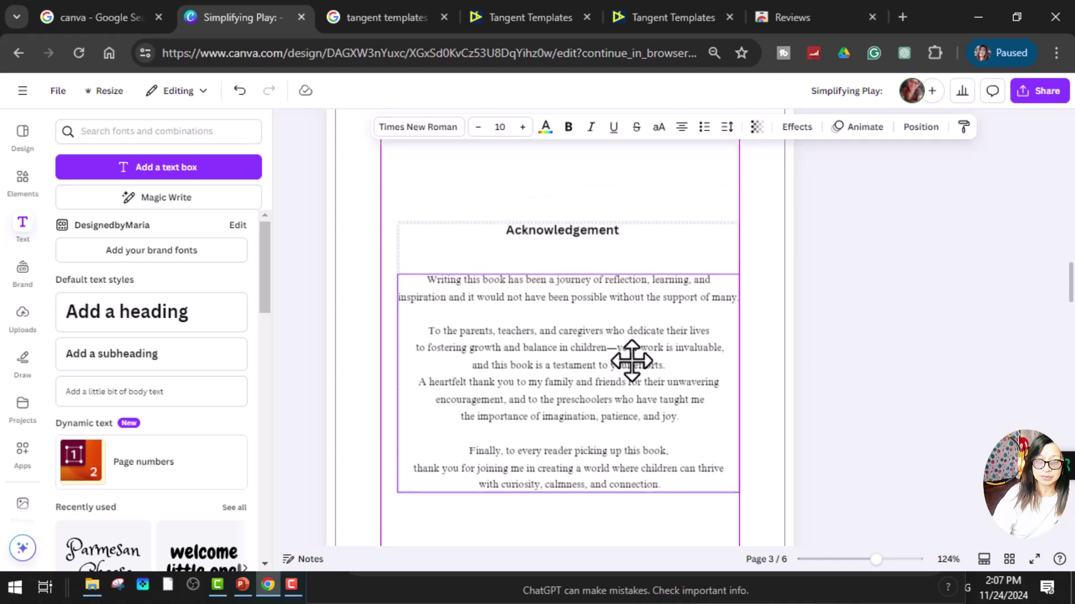
pyautogui.rightClick(589, 312)
pyautogui.moveTo(665, 361)
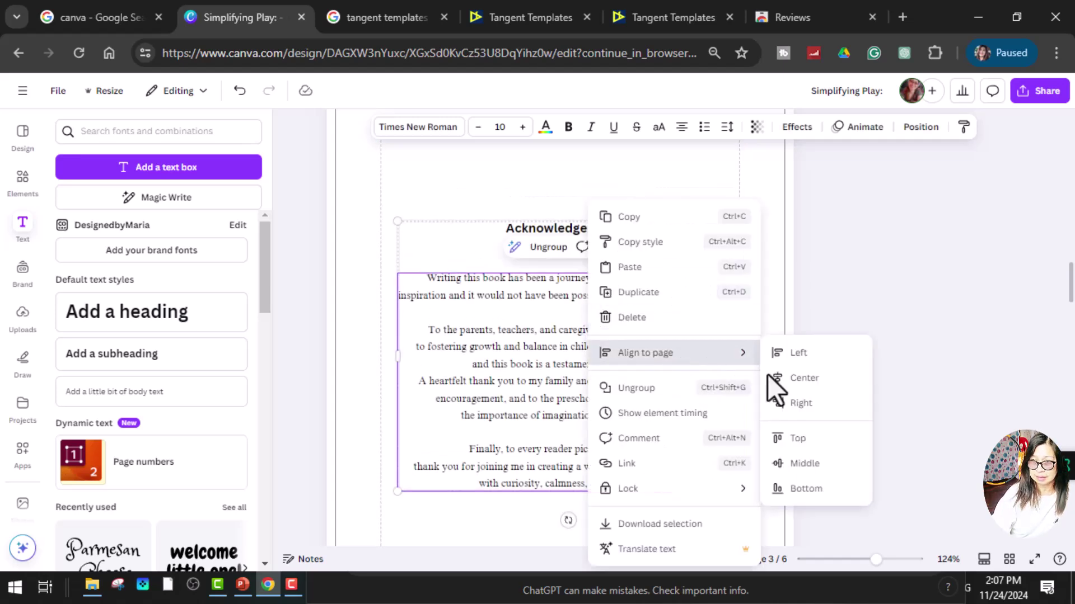
pyautogui.click(805, 378)
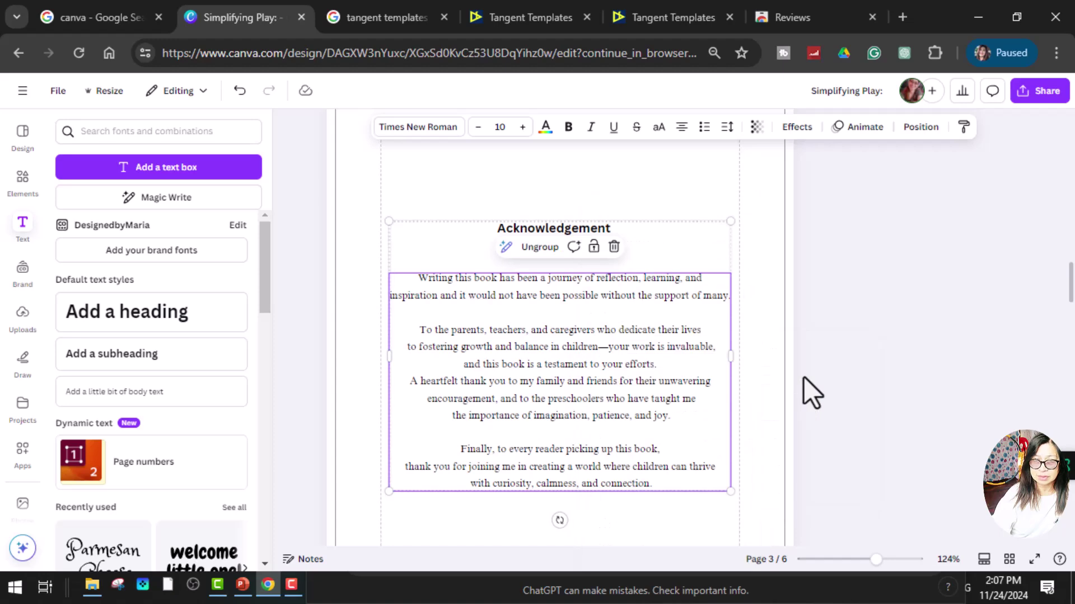
pyautogui.click(774, 359)
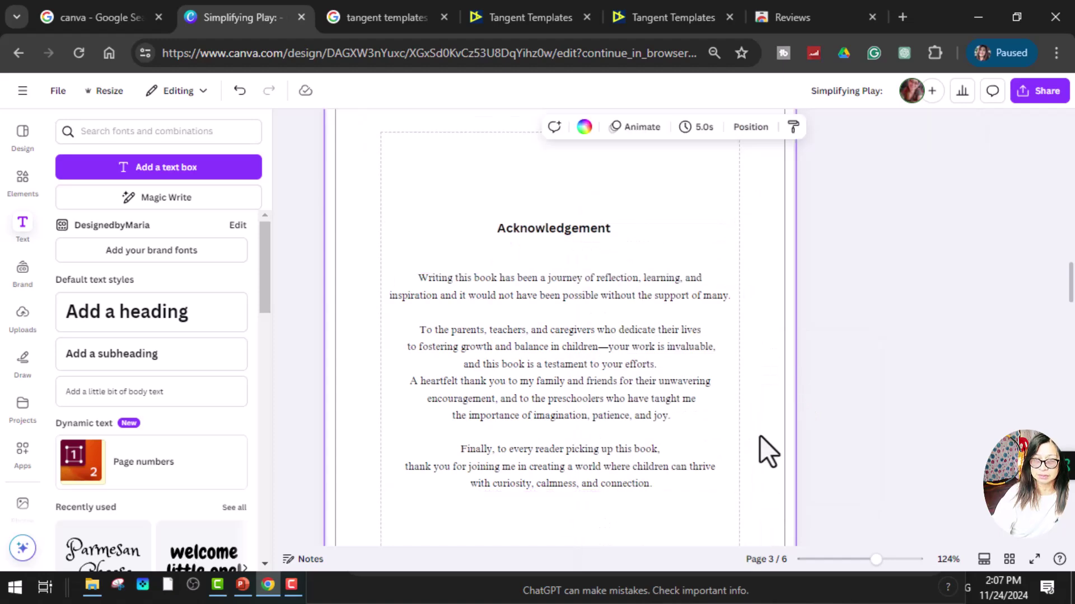
# Align the grouped Acknowledgement heading and text to the vertical middle of page 3
pyautogui.scroll(-5, 759, 426)
pyautogui.scroll(9, 757, 421)
pyautogui.scroll(-6, 757, 421)
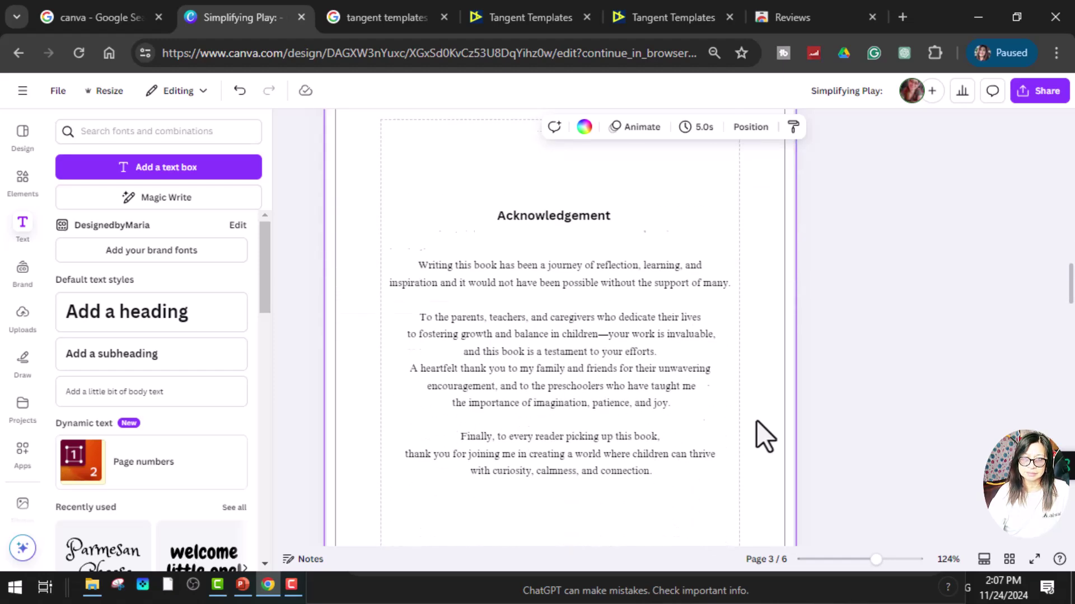
pyautogui.scroll(2, 757, 420)
pyautogui.rightClick(517, 258)
pyautogui.moveTo(610, 358)
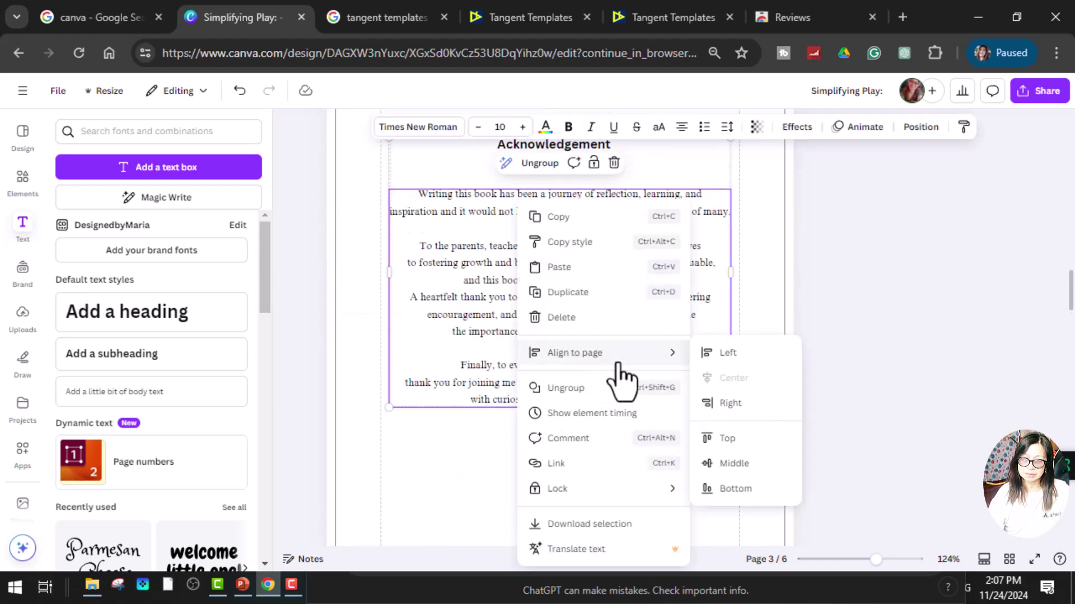
pyautogui.click(767, 465)
pyautogui.click(753, 370)
# Check the placement of the Acknowledgement group, and look through the title, copyright and Dedication pages
pyautogui.scroll(3, 755, 365)
pyautogui.scroll(-6, 756, 364)
pyautogui.scroll(5, 757, 364)
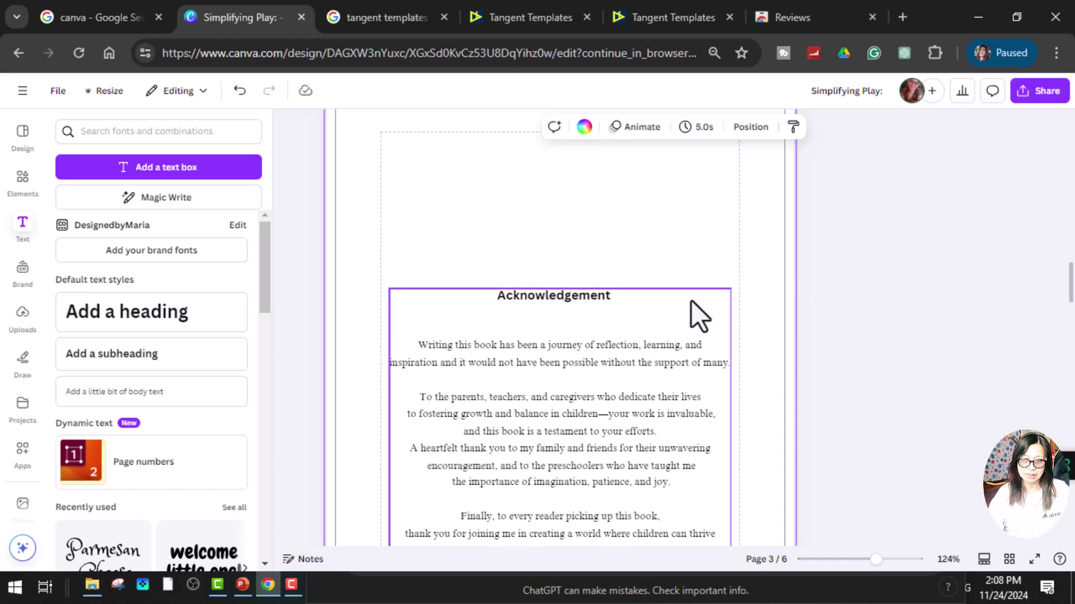
pyautogui.scroll(2, 691, 300)
pyautogui.scroll(-3, 691, 300)
pyautogui.scroll(15, 681, 297)
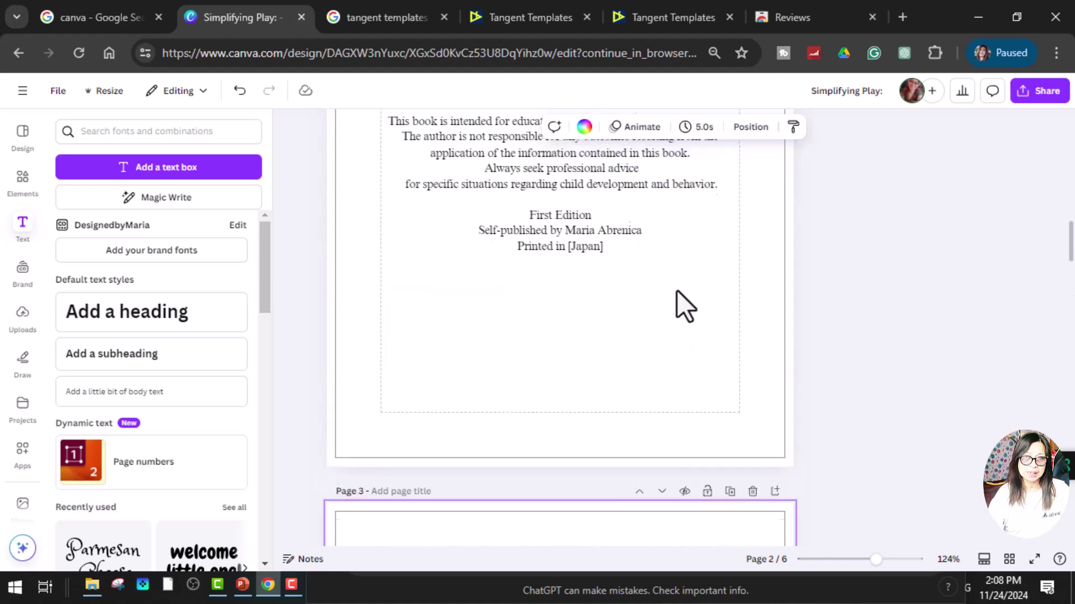
pyautogui.scroll(2, 665, 268)
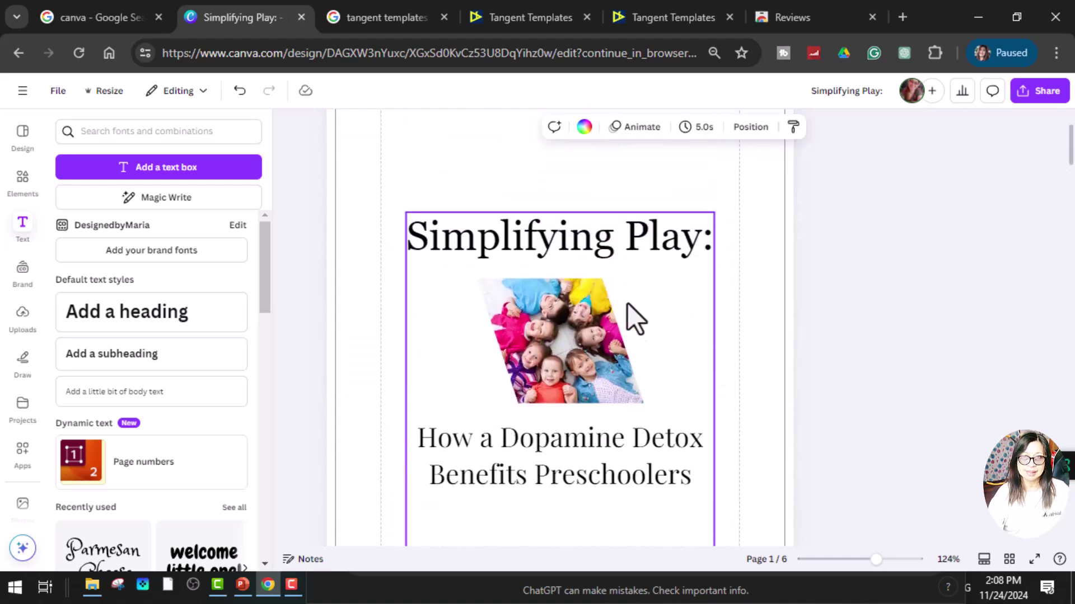
pyautogui.scroll(-5, 636, 345)
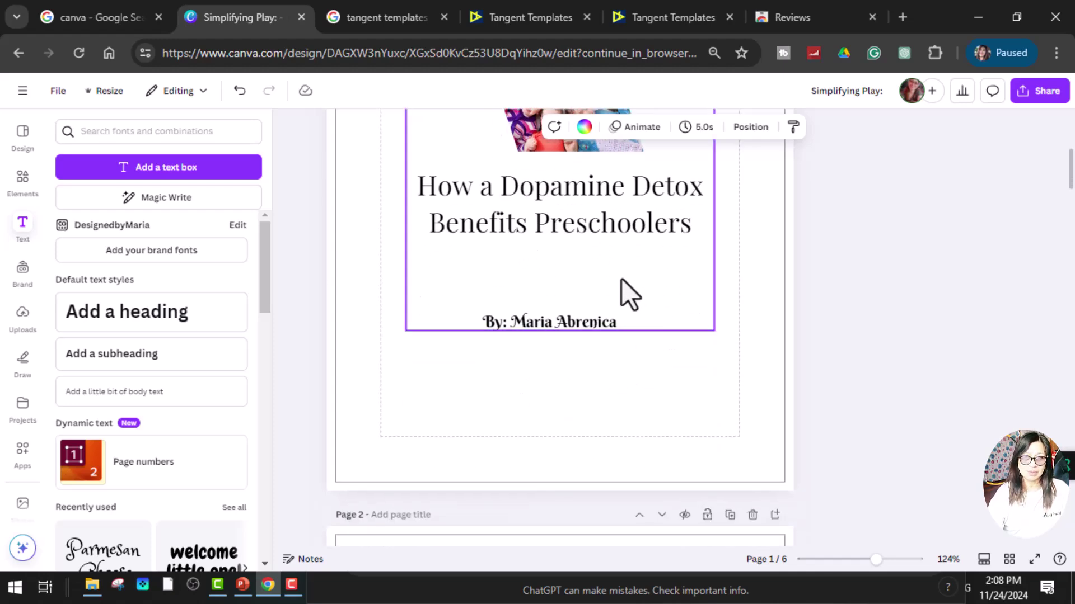
pyautogui.scroll(-8, 629, 278)
pyautogui.scroll(-8, 633, 328)
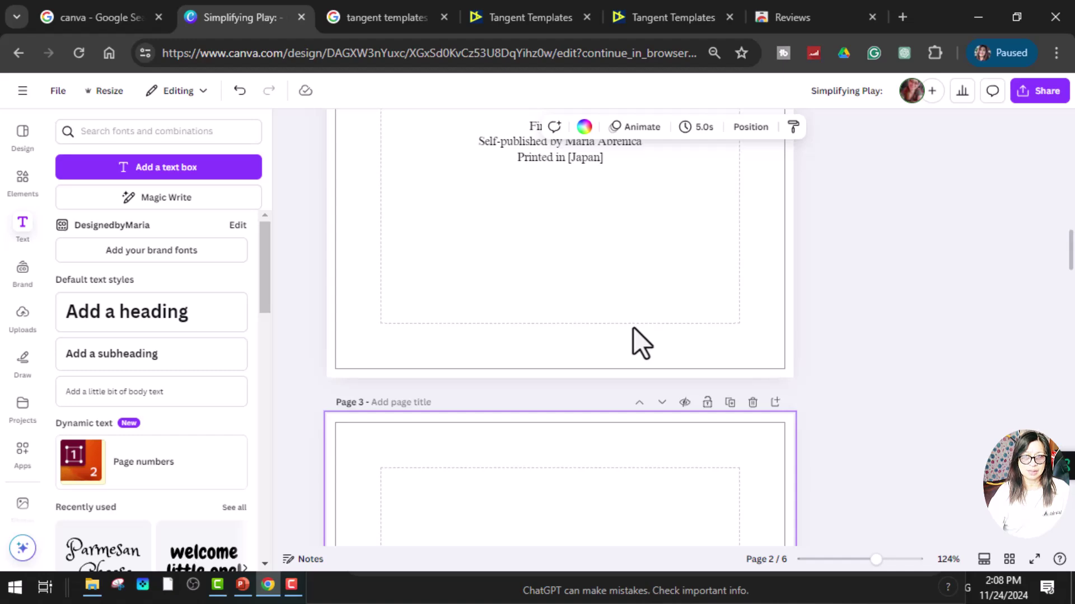
pyautogui.scroll(-6, 633, 327)
pyautogui.scroll(-9, 646, 341)
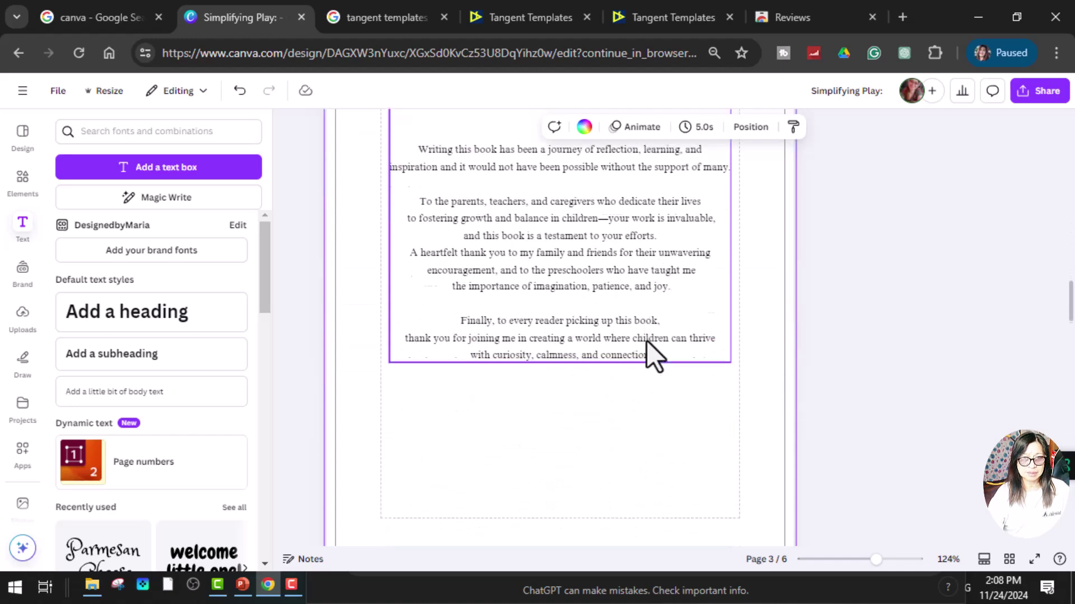
pyautogui.scroll(-3, 645, 337)
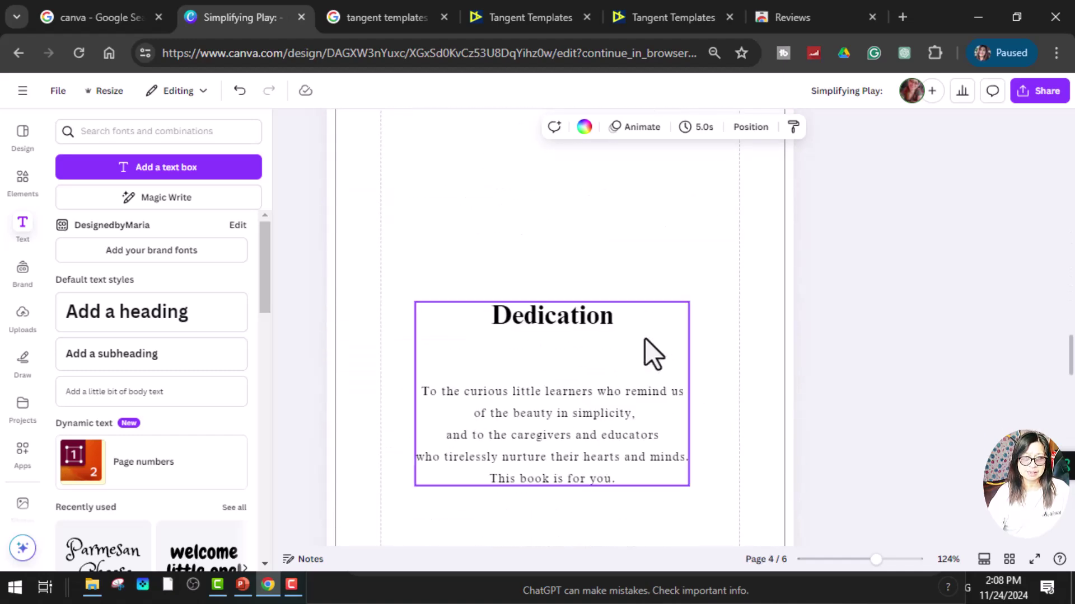
pyautogui.scroll(-5, 645, 338)
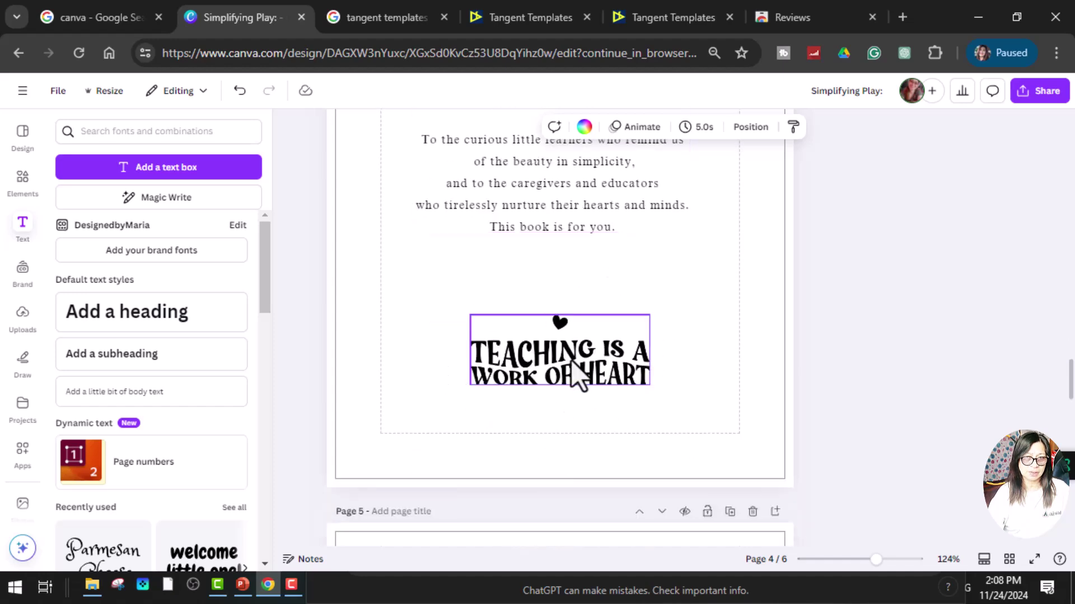
pyautogui.scroll(3, 622, 307)
pyautogui.scroll(3, 627, 306)
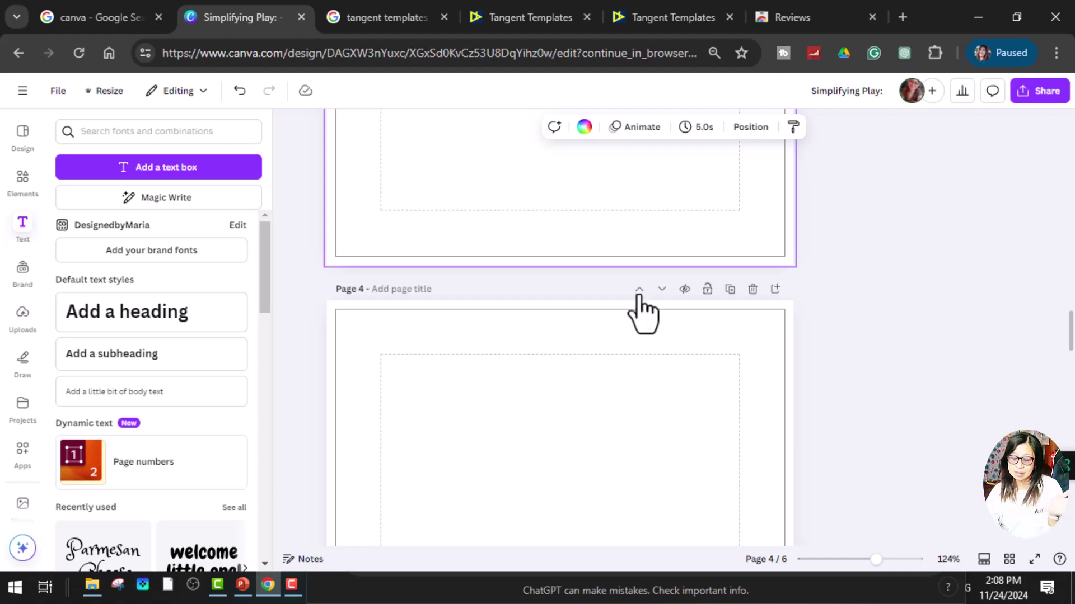
# Go back to page 1 and examine the title page layout from the title to the author line
pyautogui.scroll(5, 638, 302)
pyautogui.scroll(10, 657, 328)
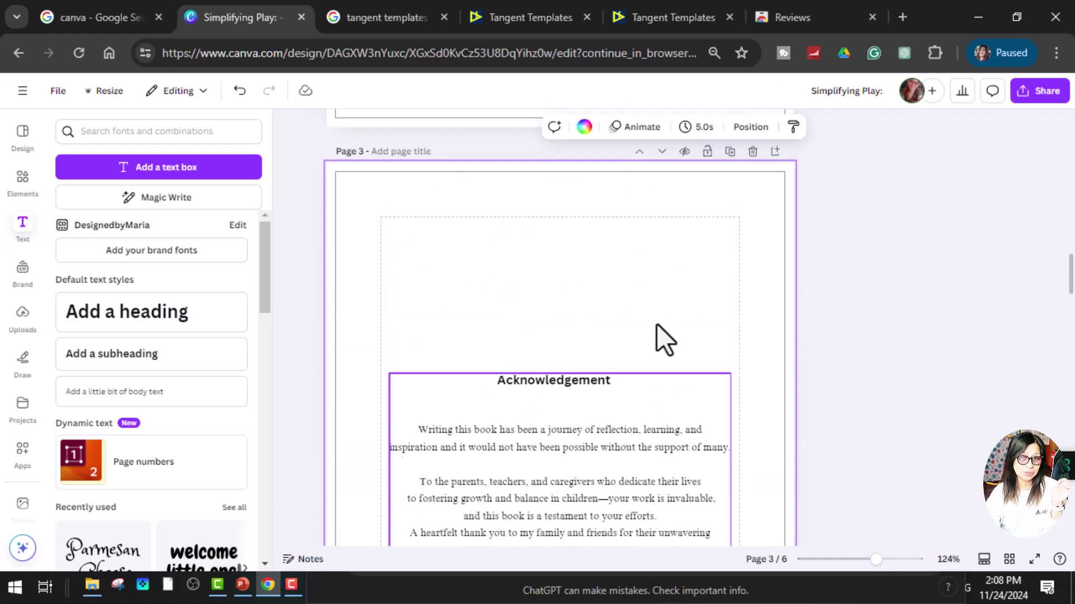
pyautogui.scroll(8, 537, 313)
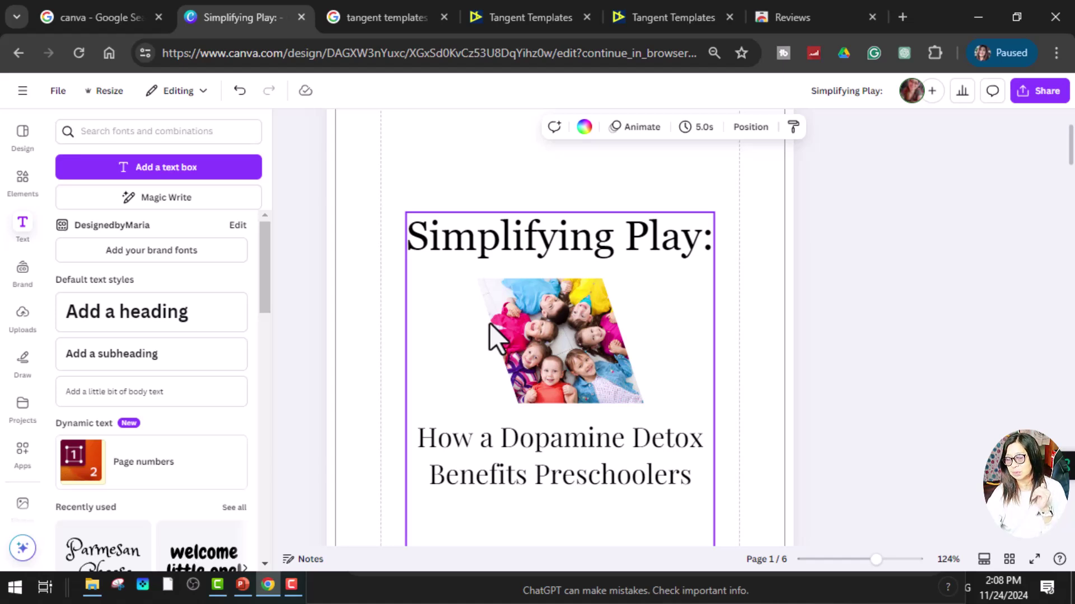
pyautogui.click(728, 252)
pyautogui.scroll(2, 720, 279)
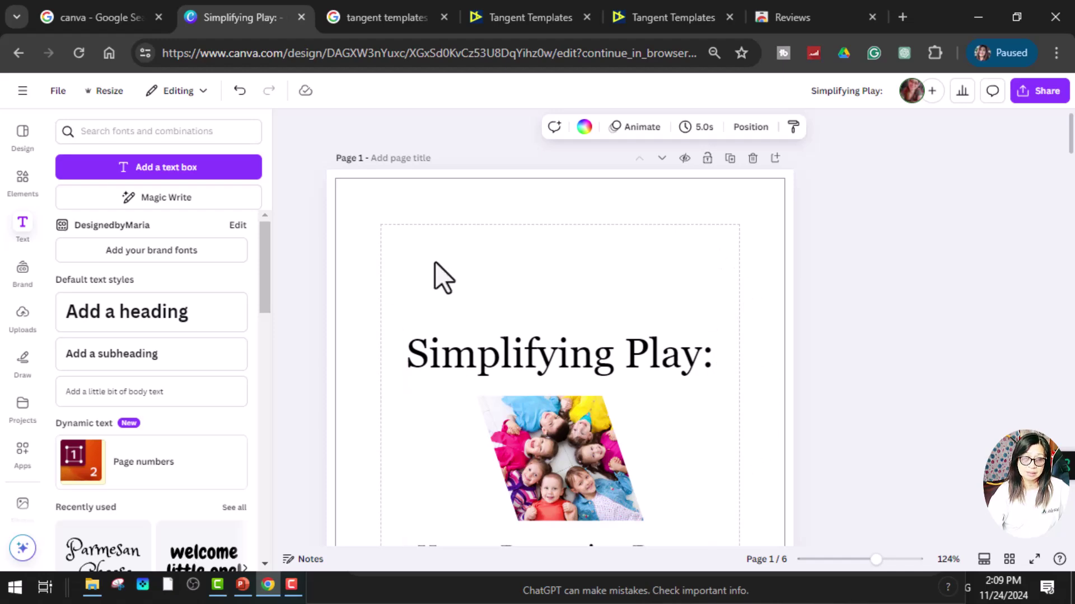
pyautogui.scroll(-8, 522, 280)
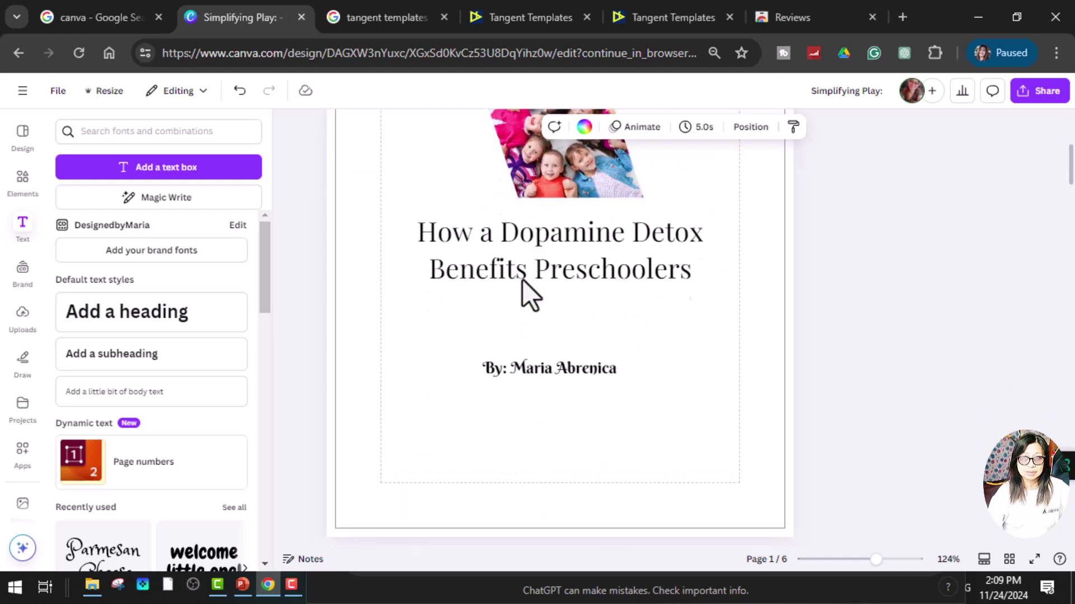
pyautogui.scroll(-6, 522, 280)
pyautogui.scroll(7, 523, 280)
pyautogui.scroll(5, 520, 280)
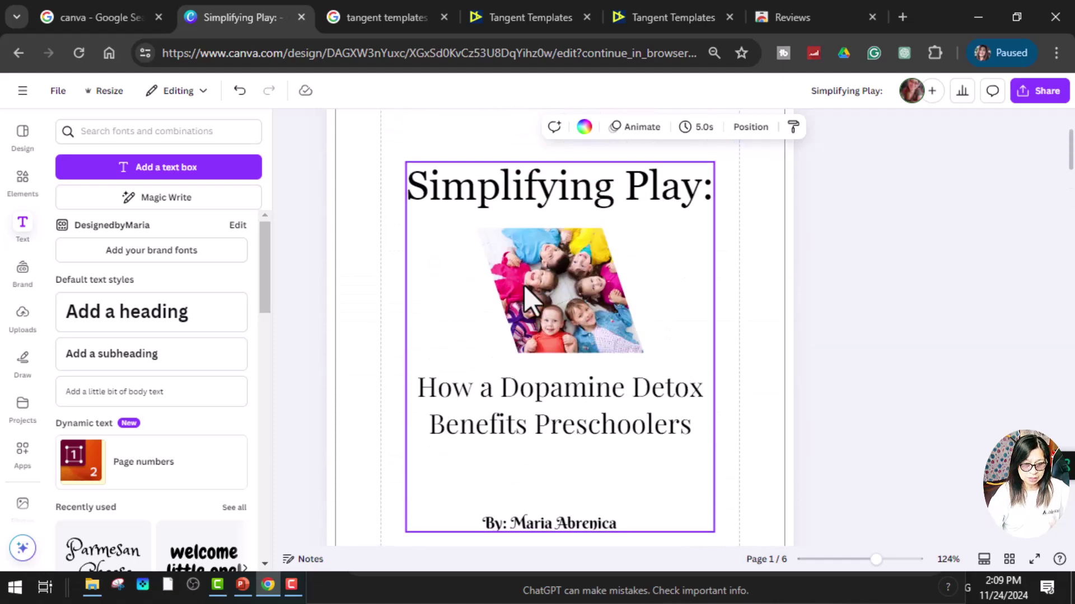
# Look through the interior from the title page to the end of the Table of Contents on pages 5 and 6
pyautogui.scroll(-6, 520, 280)
pyautogui.scroll(-10, 515, 274)
pyautogui.scroll(-10, 566, 337)
pyautogui.scroll(-8, 565, 347)
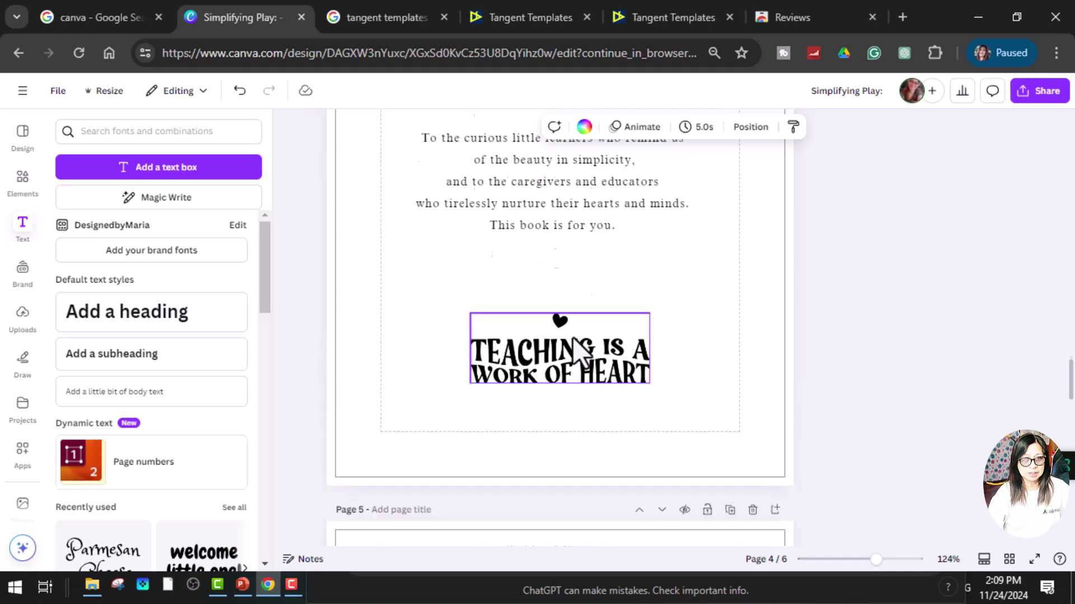
pyautogui.scroll(2, 582, 321)
pyautogui.scroll(-8, 581, 314)
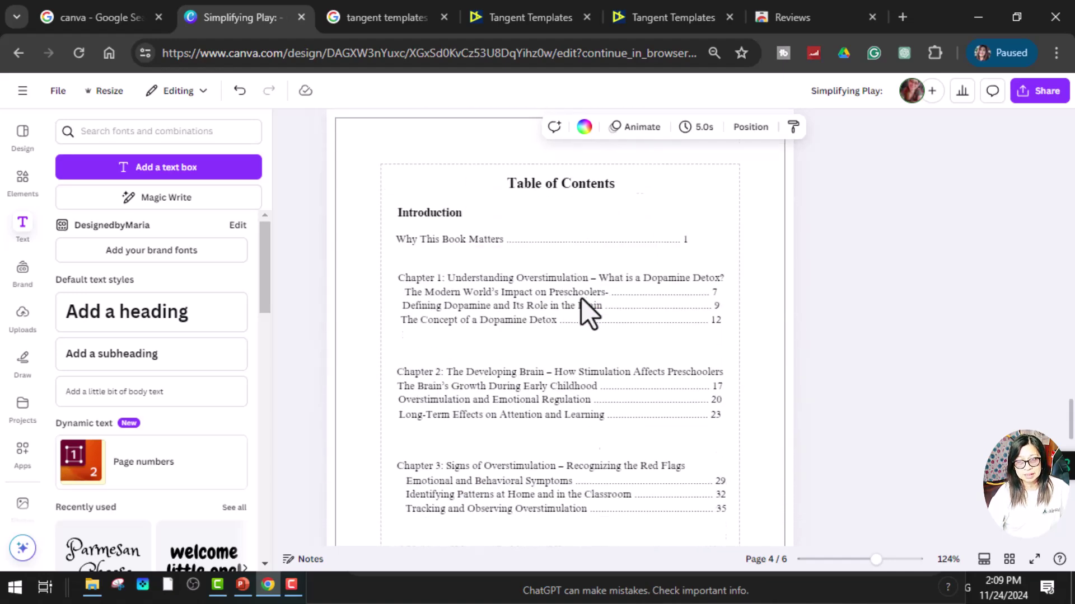
pyautogui.scroll(-2, 581, 308)
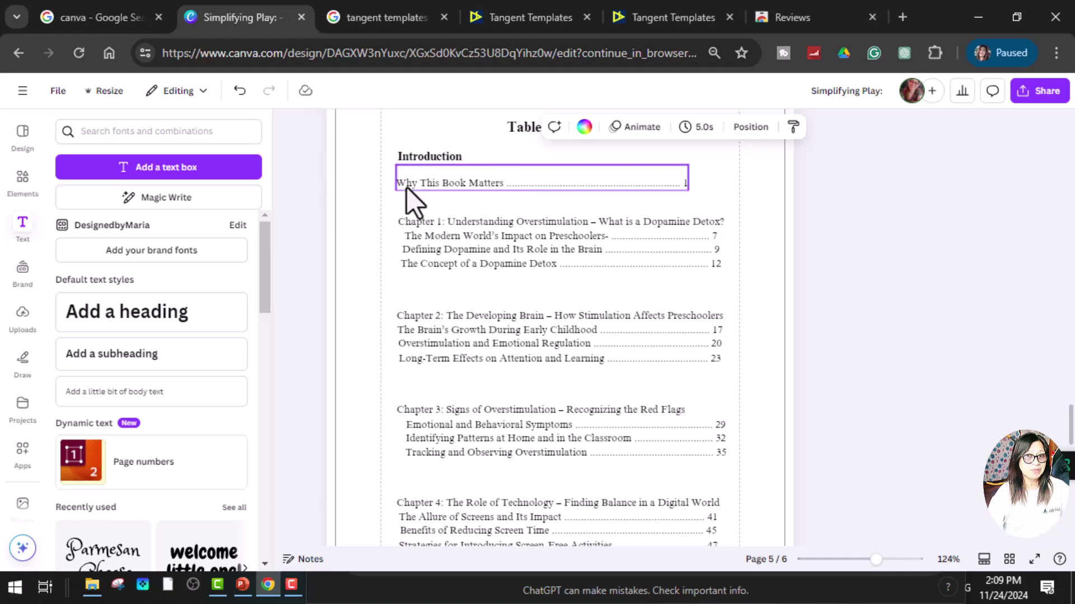
pyautogui.scroll(-3, 598, 338)
pyautogui.scroll(-10, 599, 342)
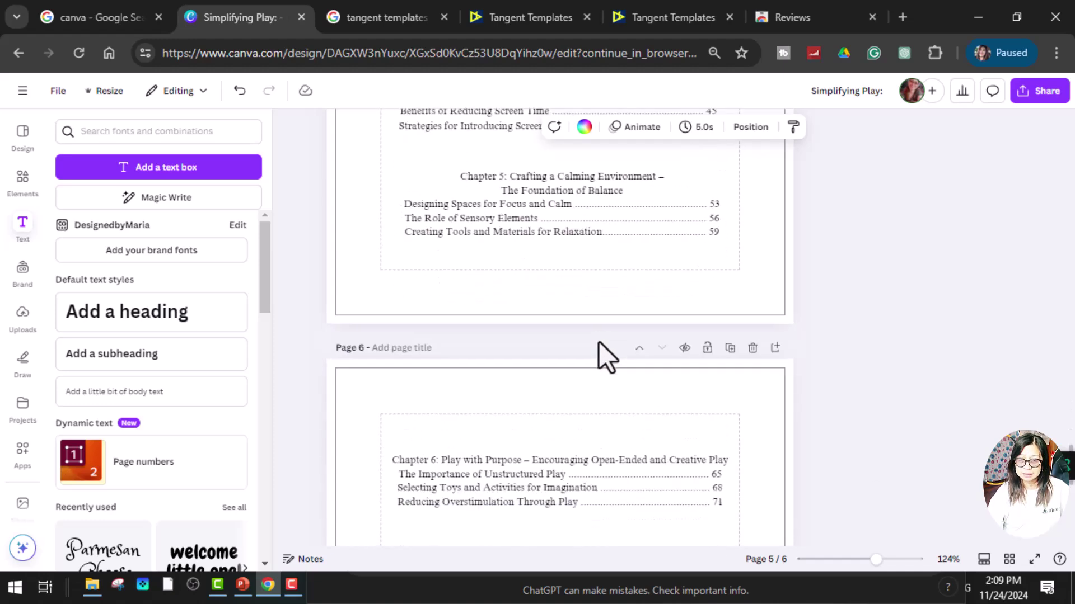
pyautogui.scroll(-2, 609, 385)
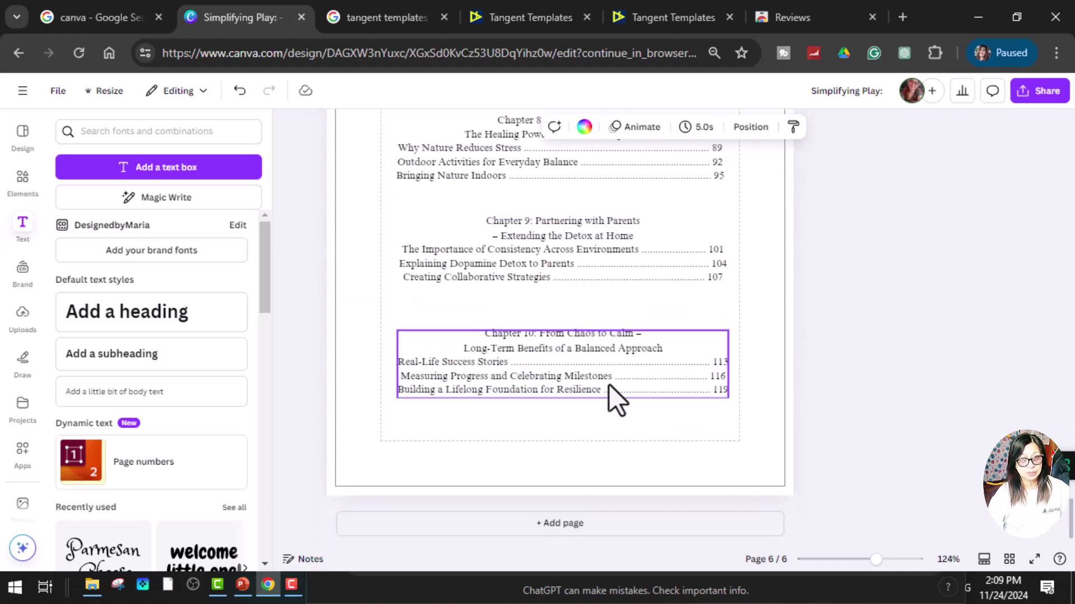
pyautogui.scroll(4, 608, 376)
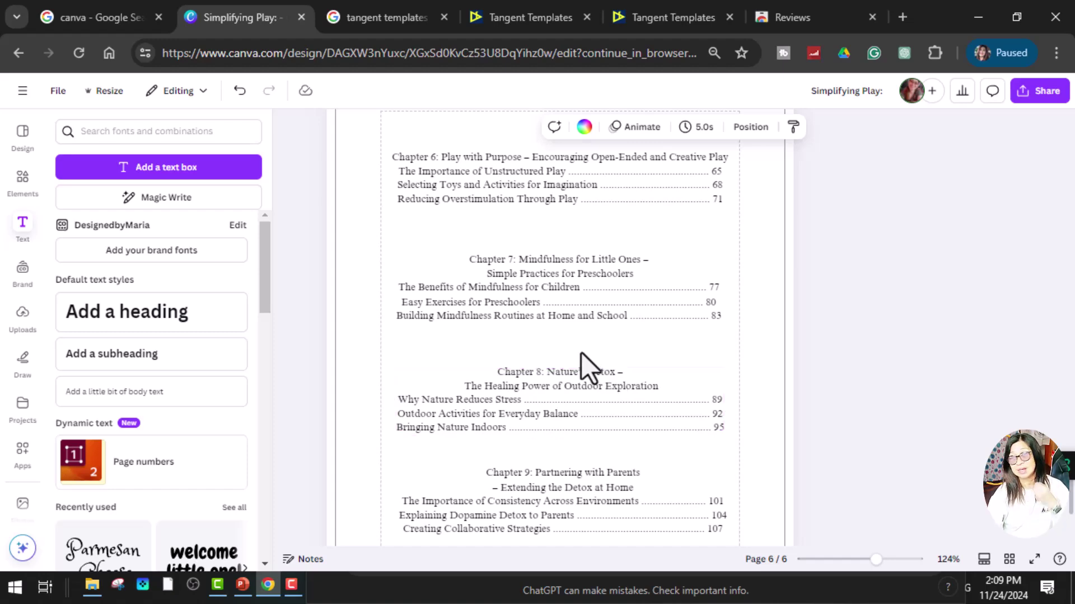
# Add a blank page after the Table of Contents and check the Introduction entry on page 5
pyautogui.scroll(-4, 582, 352)
pyautogui.click(563, 525)
pyautogui.scroll(15, 588, 432)
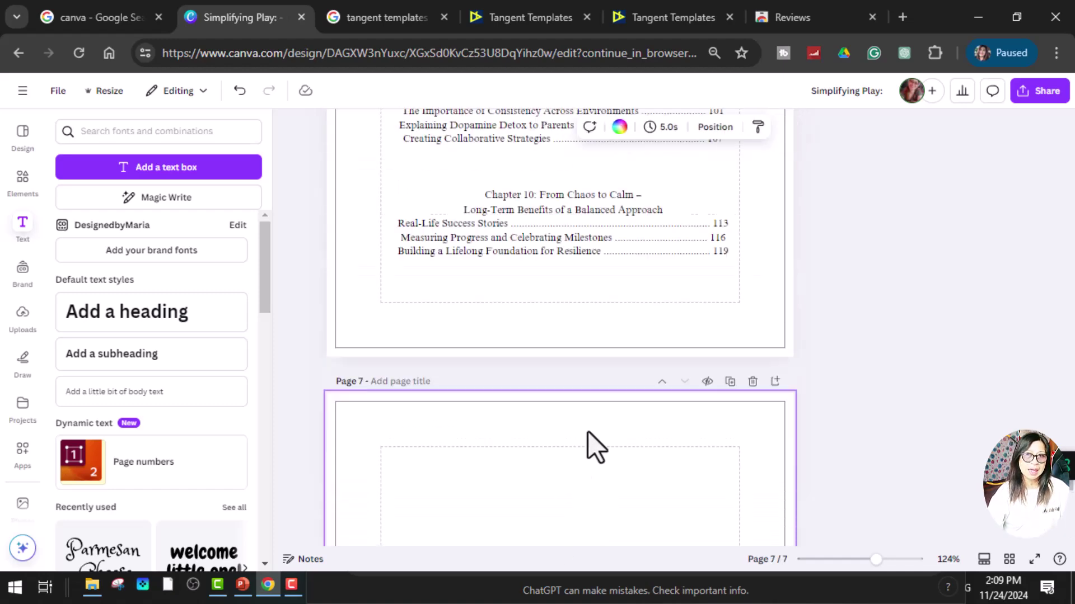
pyautogui.scroll(5, 588, 431)
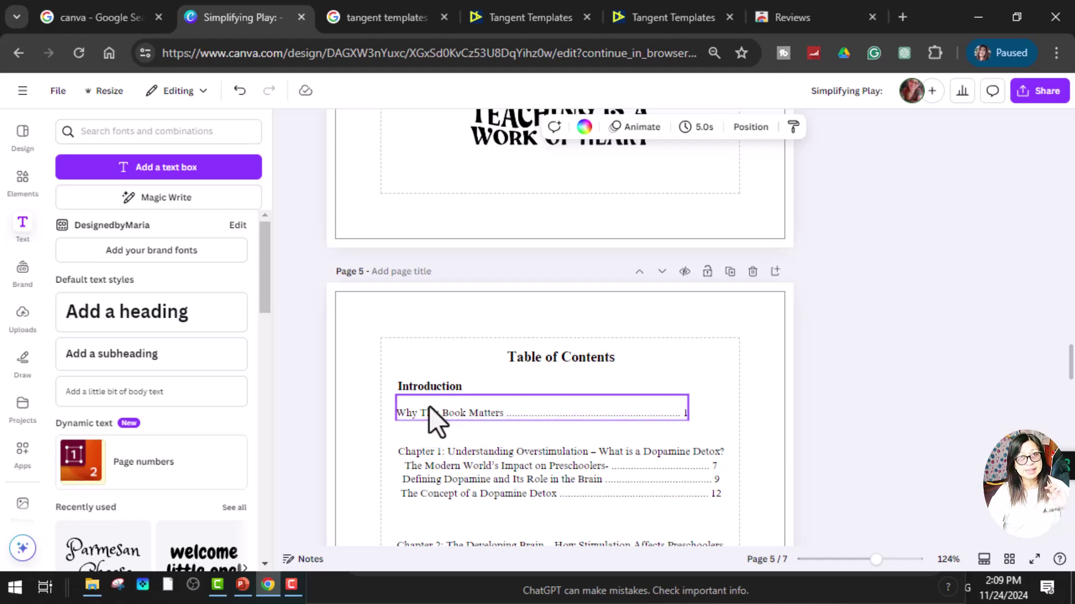
pyautogui.scroll(-8, 464, 411)
pyautogui.scroll(-11, 502, 392)
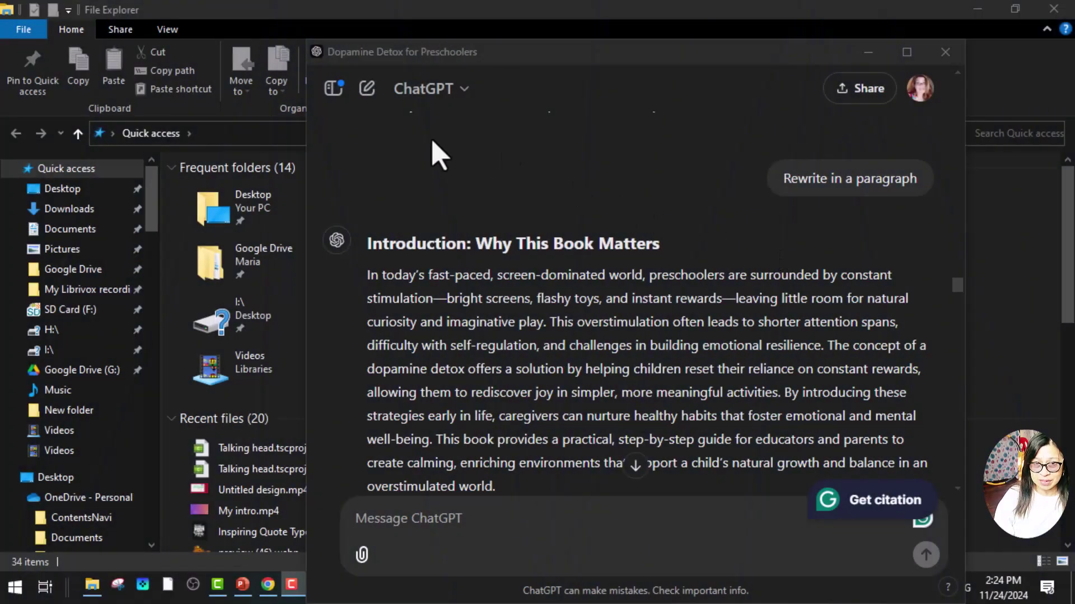
# Copy the "Introduction: Why This Book Matters" paragraph beginning "In today's world, young children face" from ChatGPT and minimize its window
pyautogui.moveTo(432, 145)
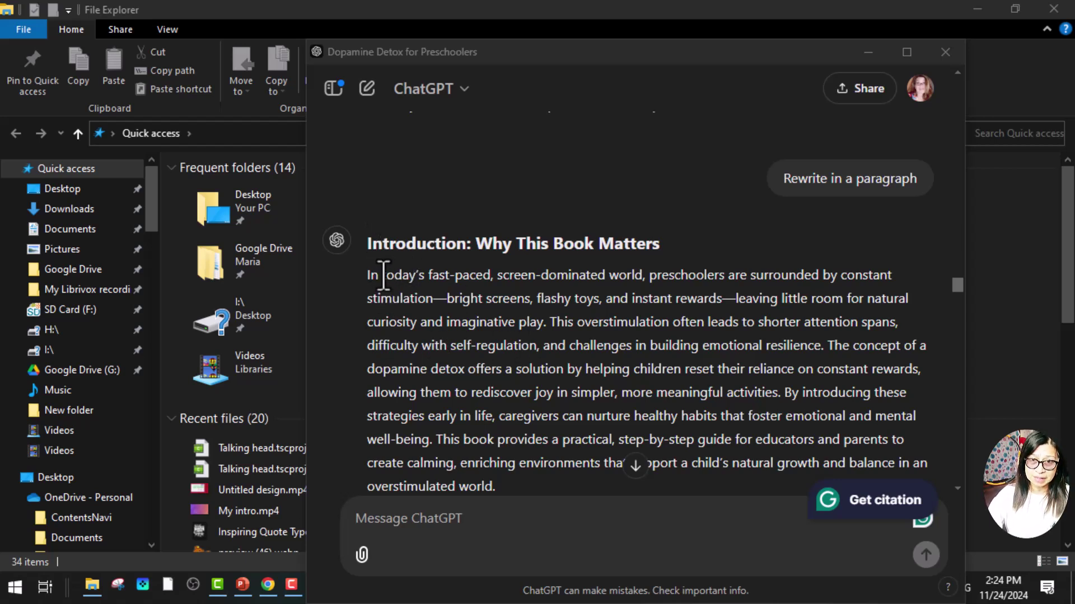
pyautogui.moveTo(367, 275); pyautogui.dragTo(934, 493)
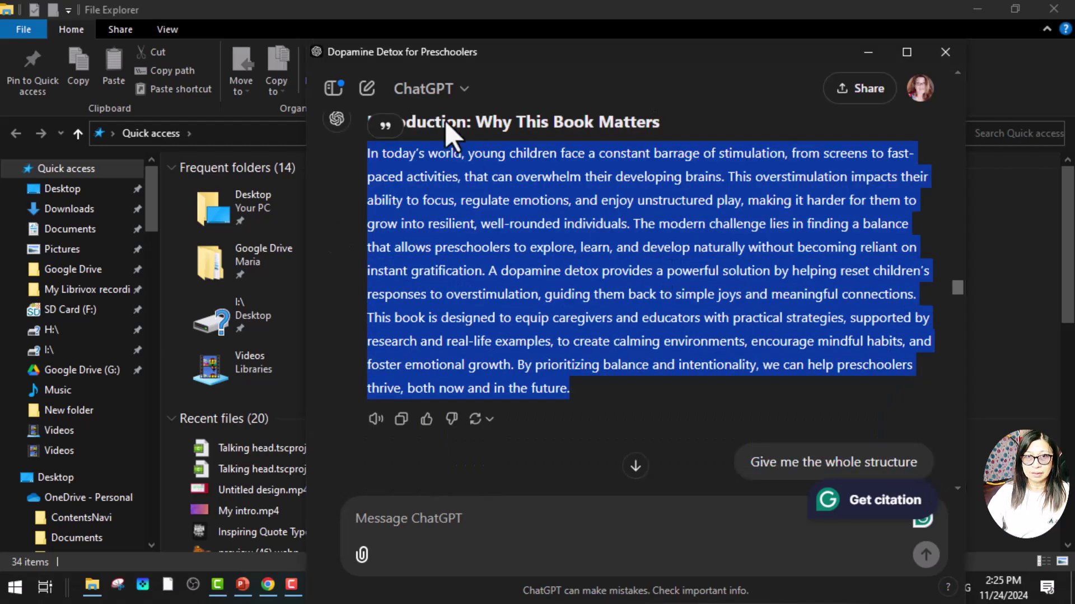
pyautogui.click(868, 52)
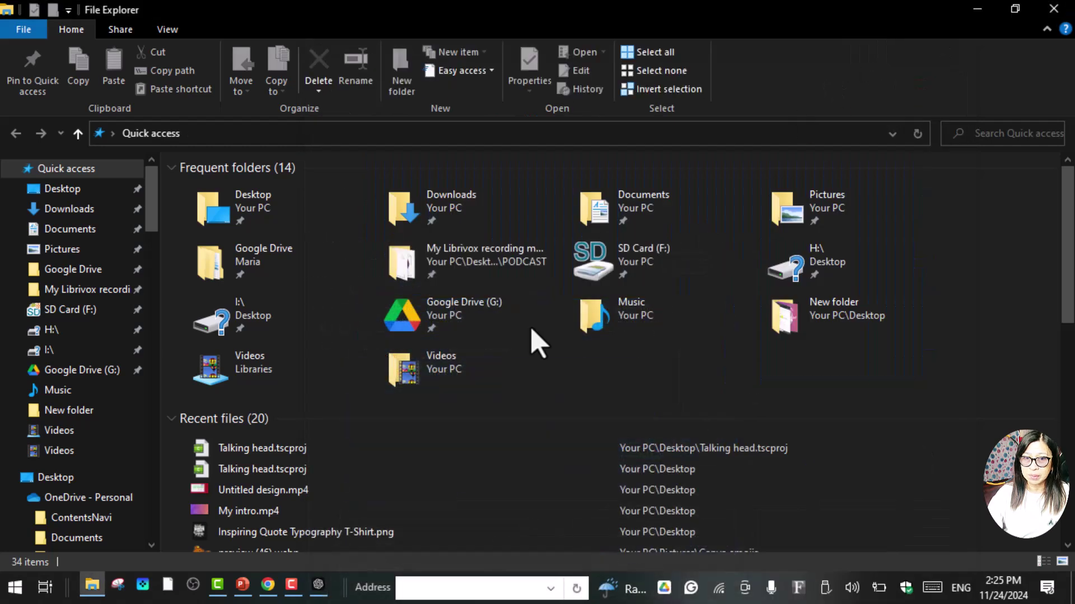
# Switch to the browser and search Google in a new tab for "plagiarism checker free"
pyautogui.click(268, 586)
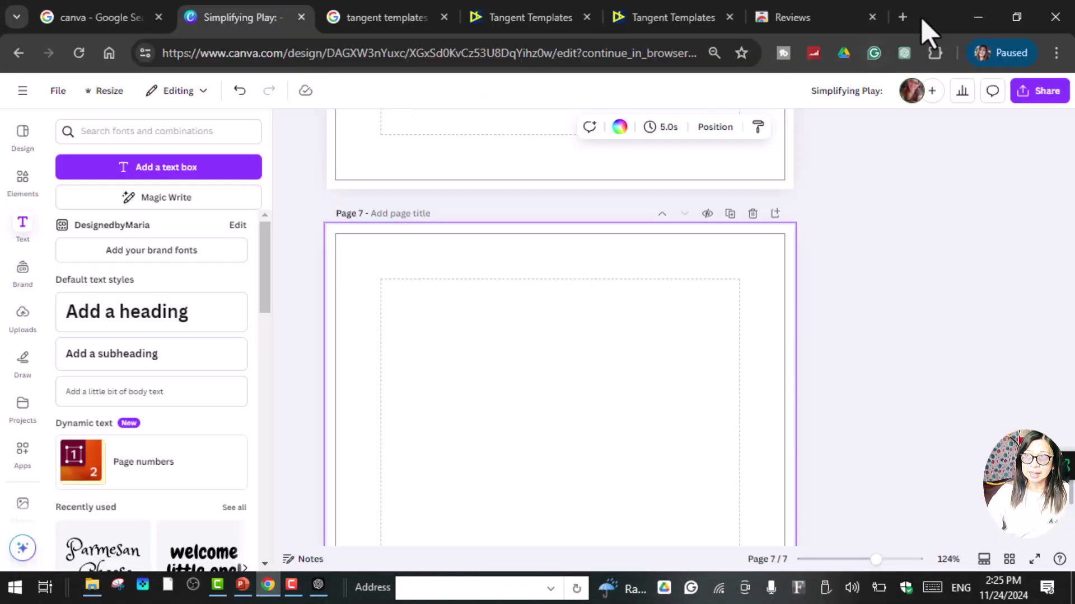
pyautogui.click(903, 16)
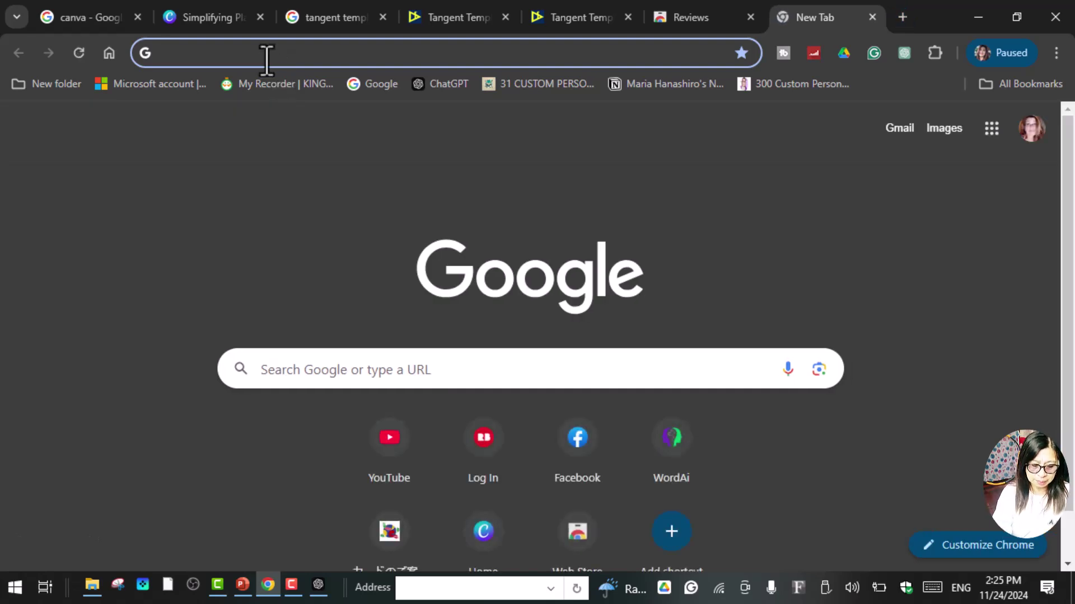
pyautogui.write('plagiri')
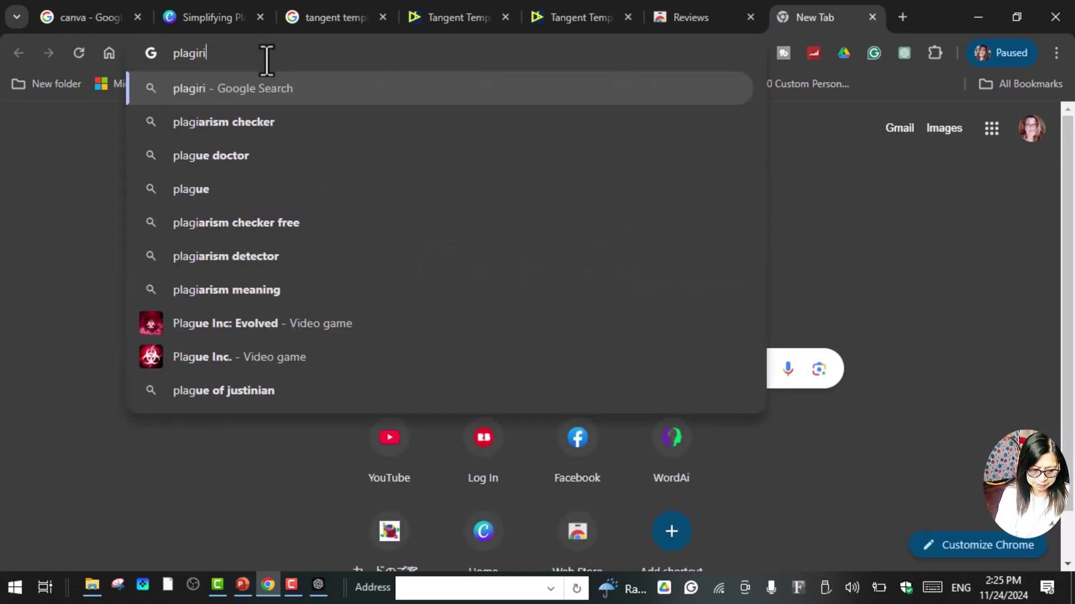
pyautogui.write('sm')
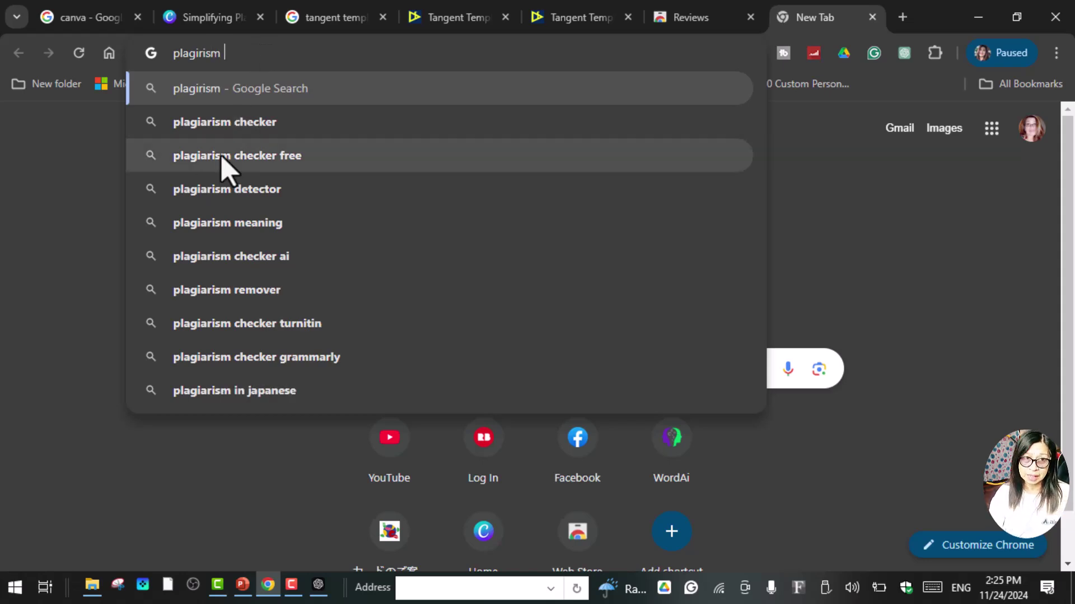
pyautogui.click(254, 168)
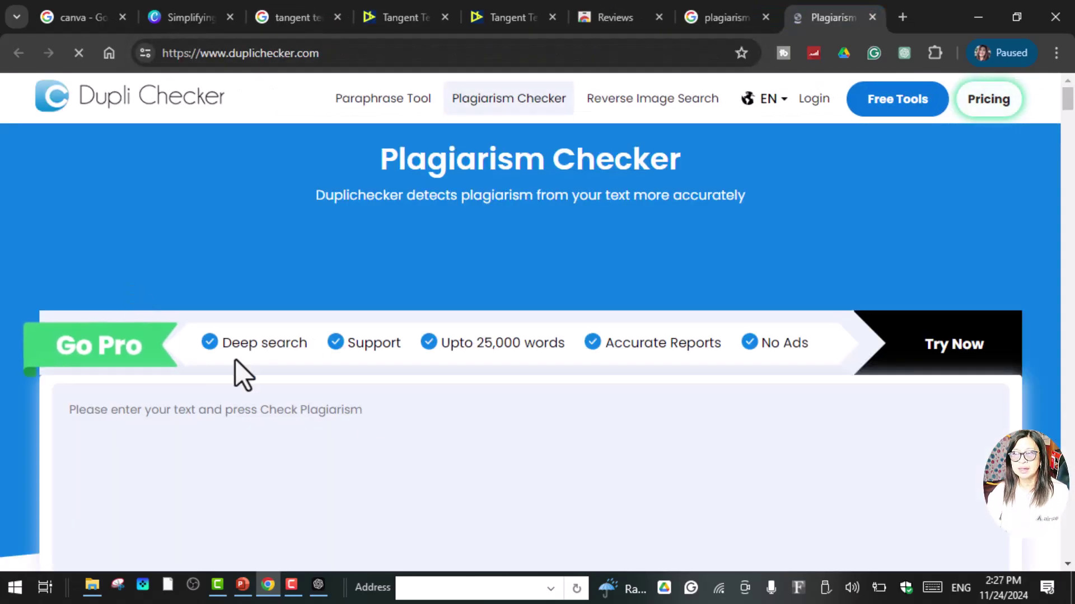
# Paste the copied introduction paragraph into Dupli Checker, complete the robot verification, run the plagiarism check and review the results
pyautogui.rightClick(101, 412)
pyautogui.click(181, 207)
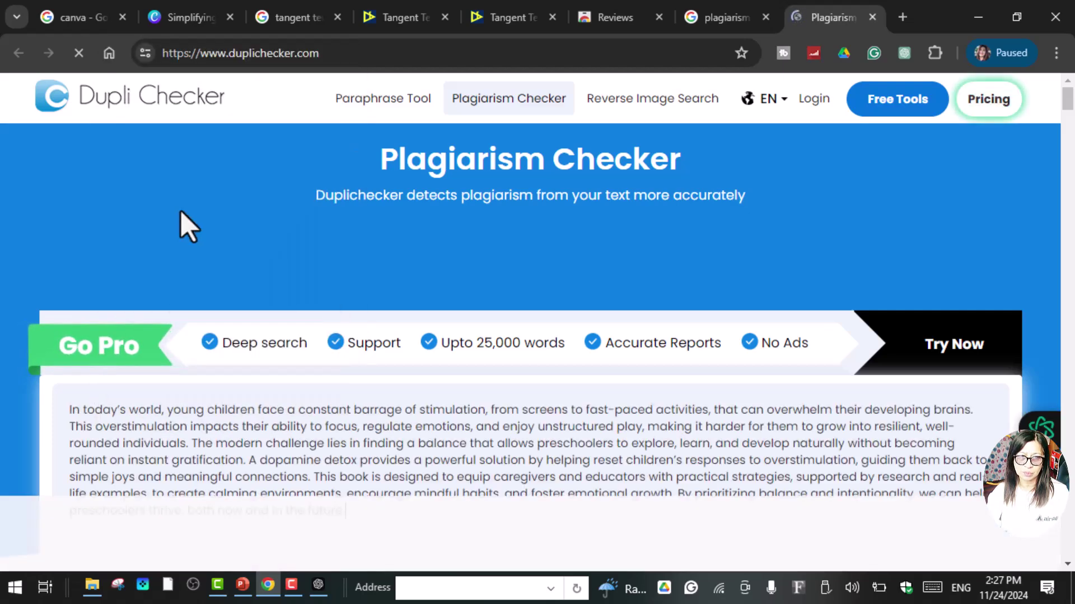
pyautogui.scroll(-4, 655, 410)
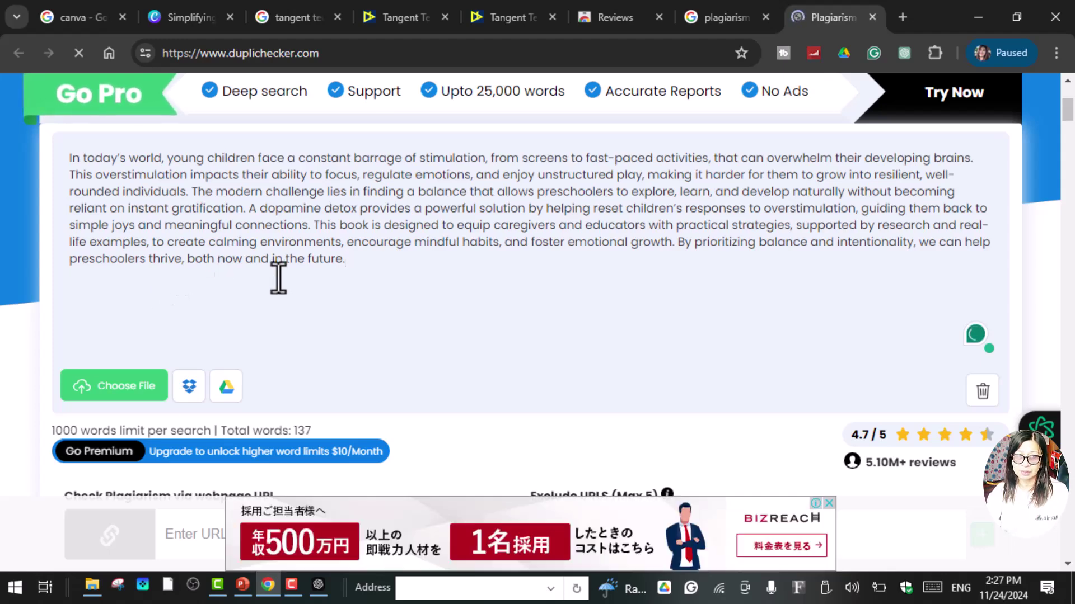
pyautogui.scroll(-2, 470, 333)
pyautogui.scroll(-4, 475, 330)
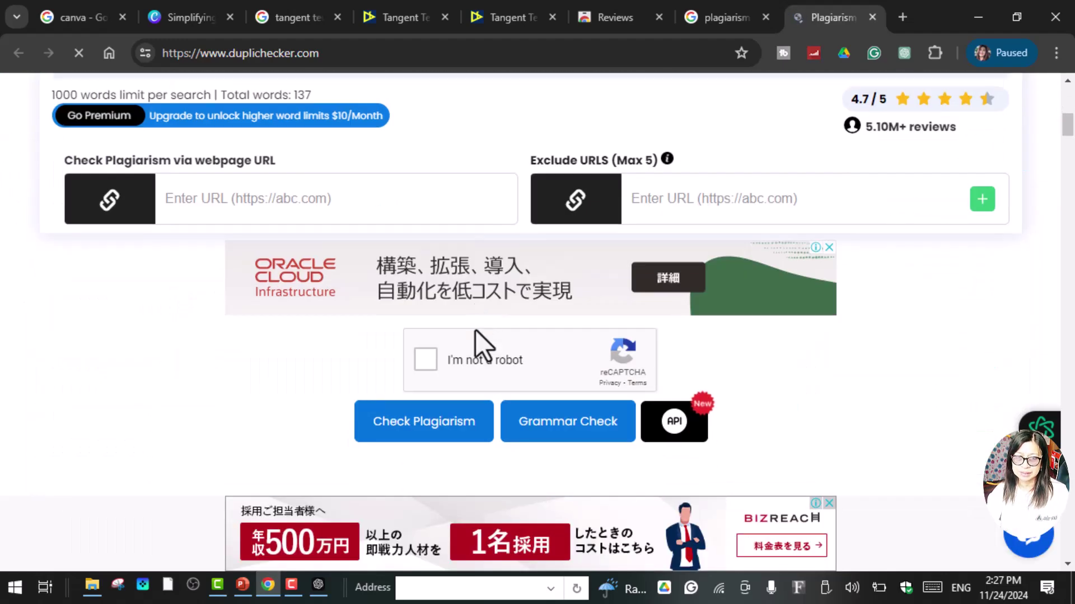
pyautogui.click(421, 364)
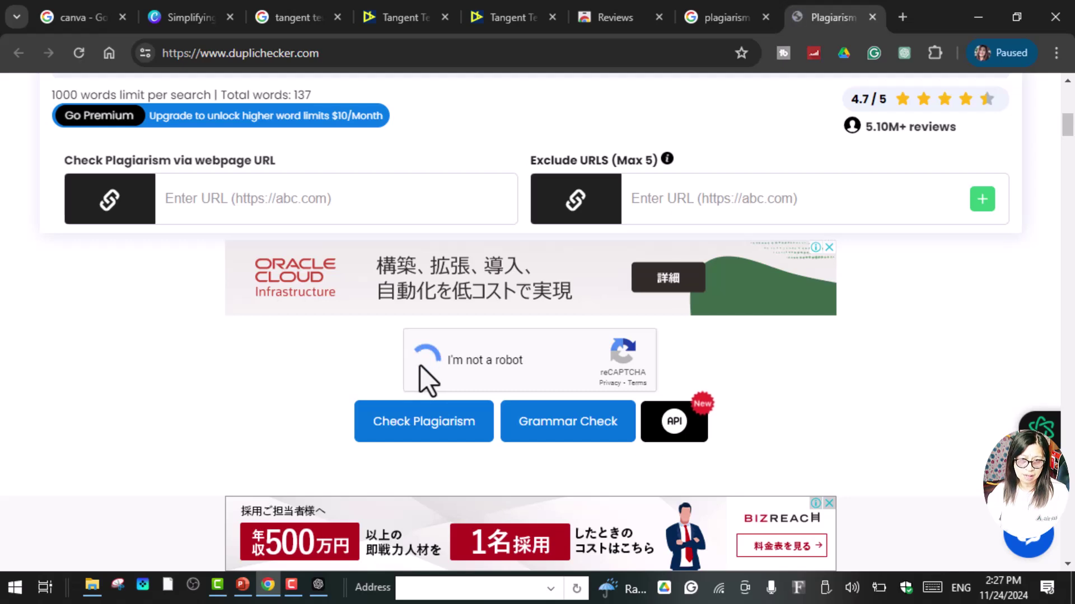
pyautogui.click(429, 426)
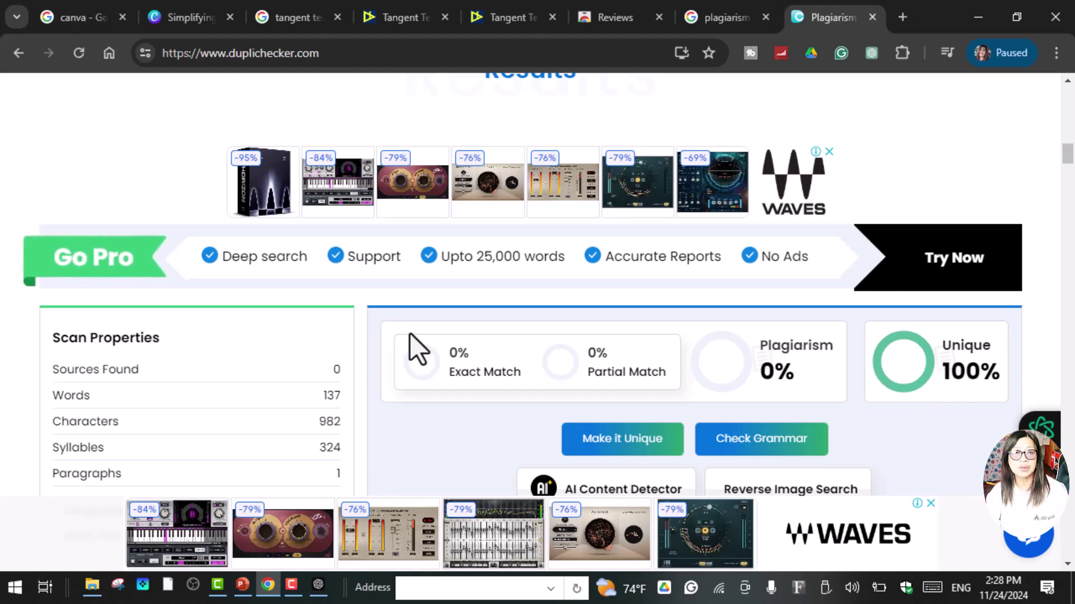
pyautogui.scroll(-2, 408, 331)
pyautogui.scroll(-5, 408, 331)
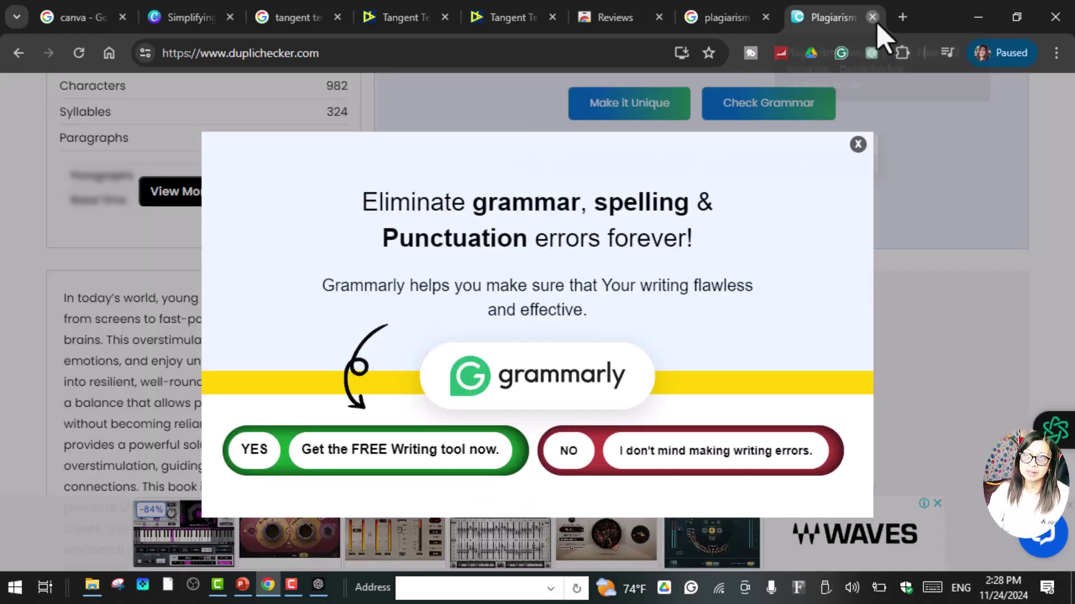
# Close the Dupli Checker page and open Grammarly's Plagiarism Checker from the search results
pyautogui.hotkey('ctrl', 'w')
pyautogui.scroll(-4, 360, 276)
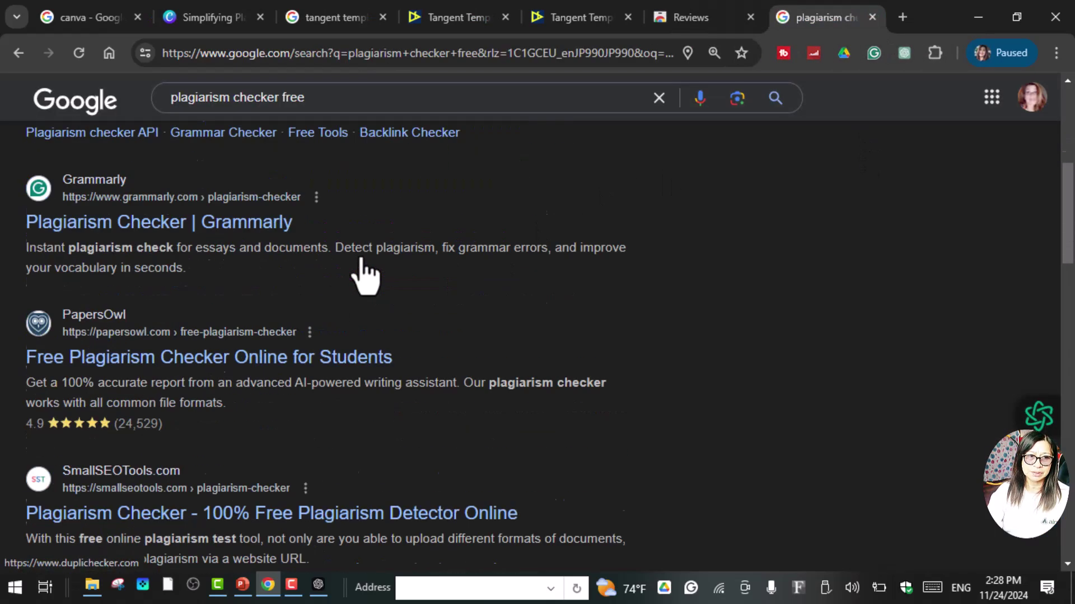
pyautogui.scroll(3, 439, 255)
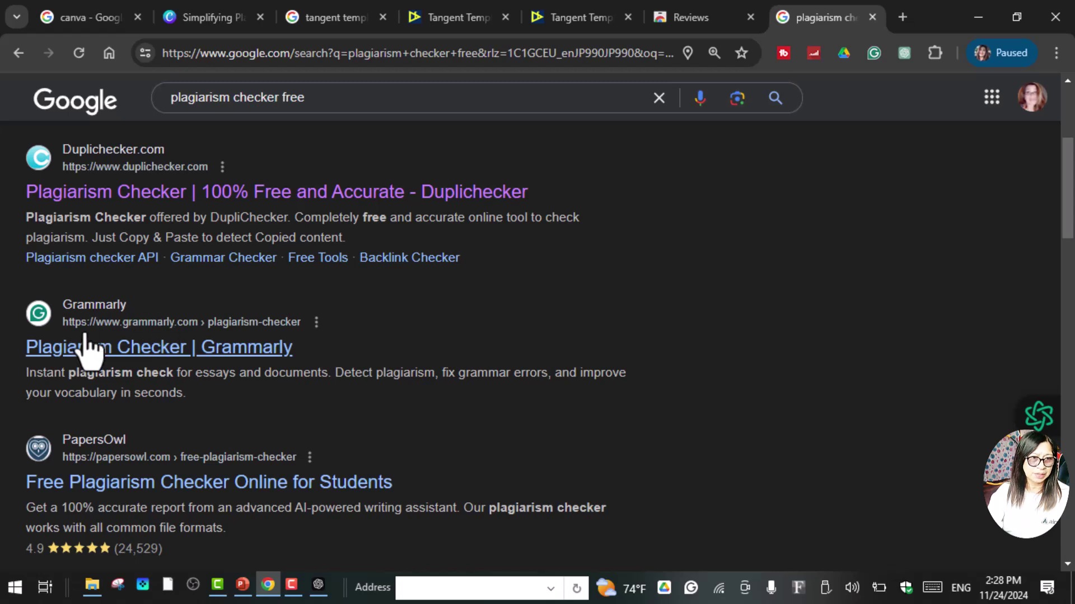
pyautogui.click(149, 351)
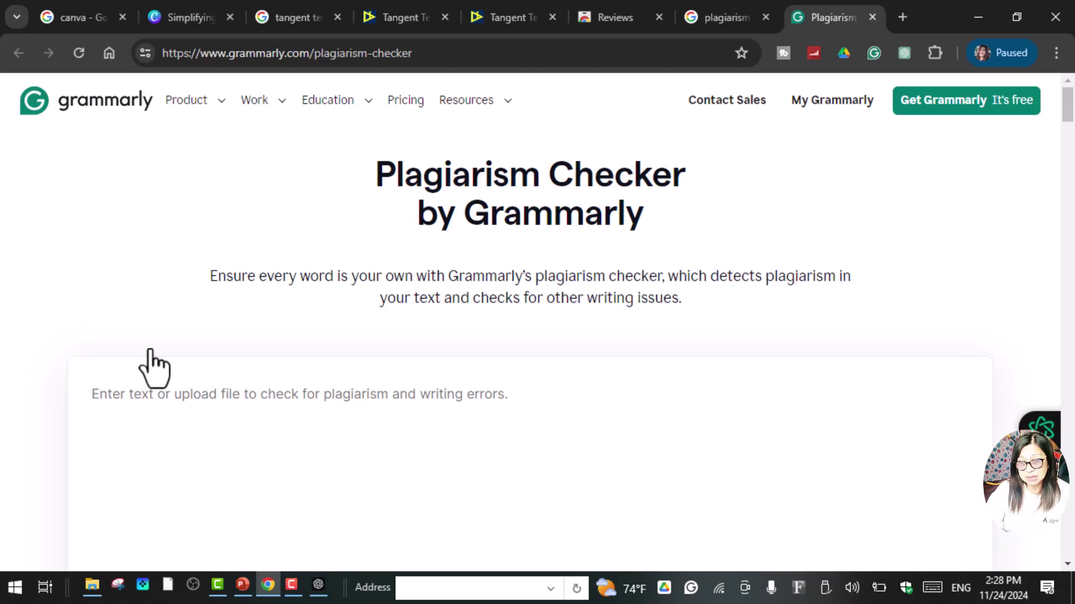
# Paste the introduction paragraph into Grammarly's checker, scan it for plagiarism and review the report
pyautogui.rightClick(108, 396)
pyautogui.click(163, 207)
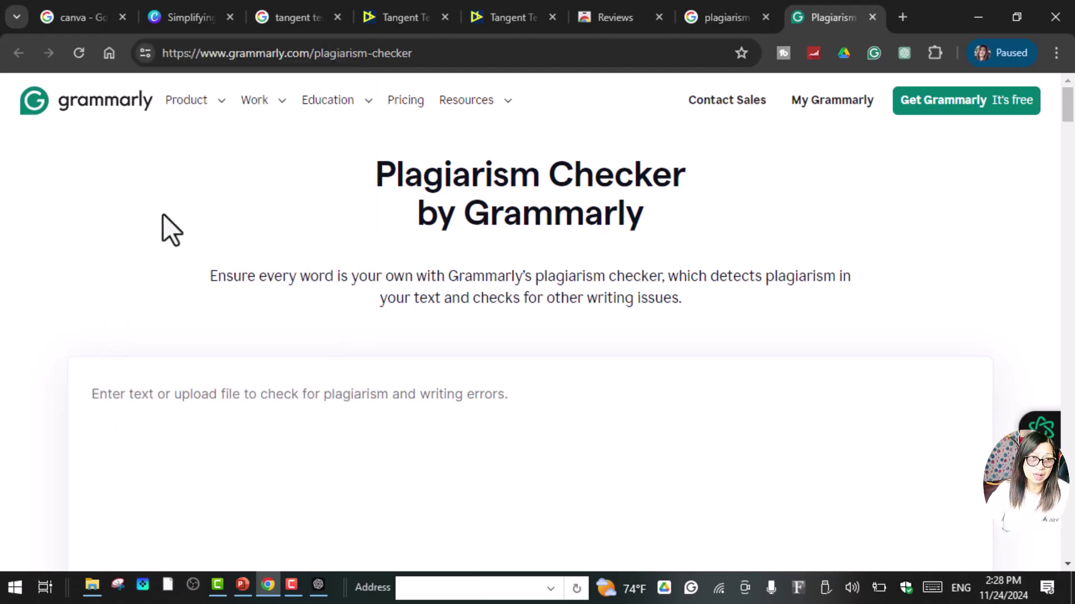
pyautogui.scroll(-4, 470, 371)
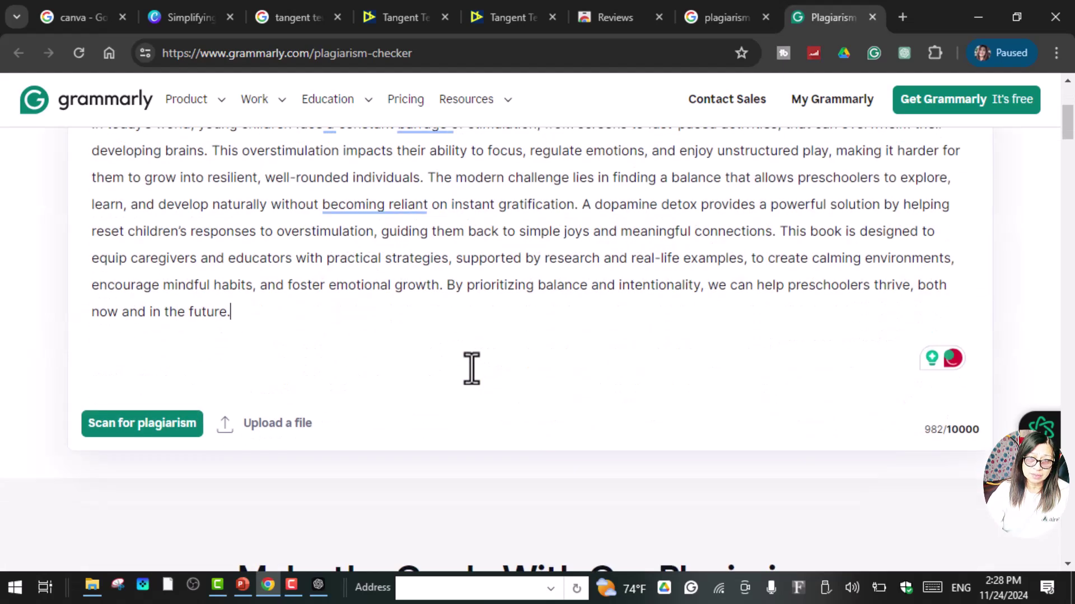
pyautogui.click(123, 428)
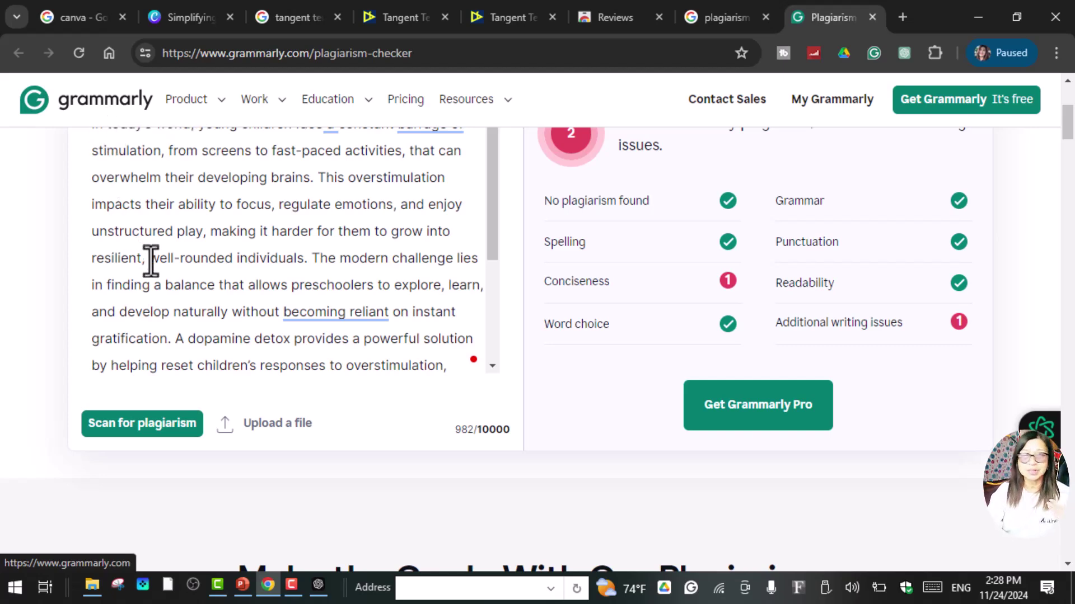
pyautogui.scroll(1, 508, 272)
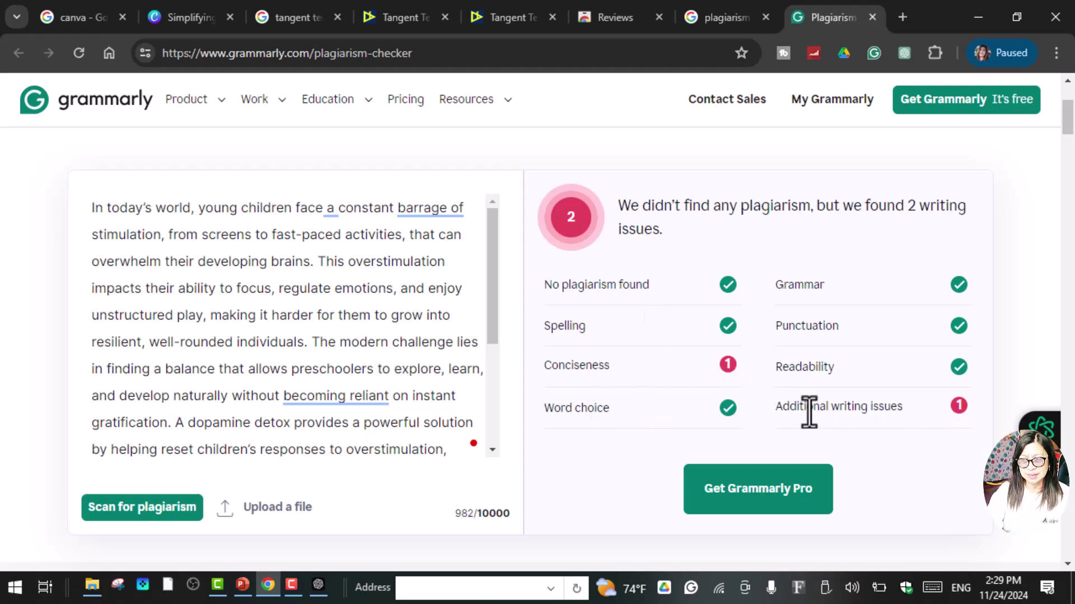
# Apply Grammarly's suggestions, replacing "becoming reliant" with "relying" and removing "a" and "barrage of" from the first sentence
pyautogui.click(329, 209)
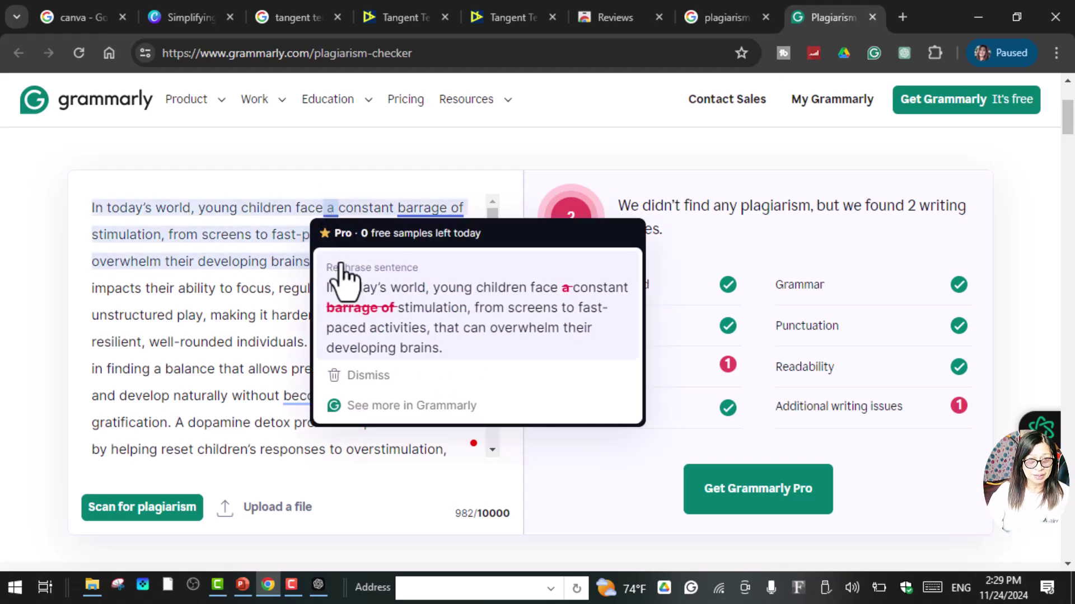
pyautogui.click(345, 285)
pyautogui.click(334, 212)
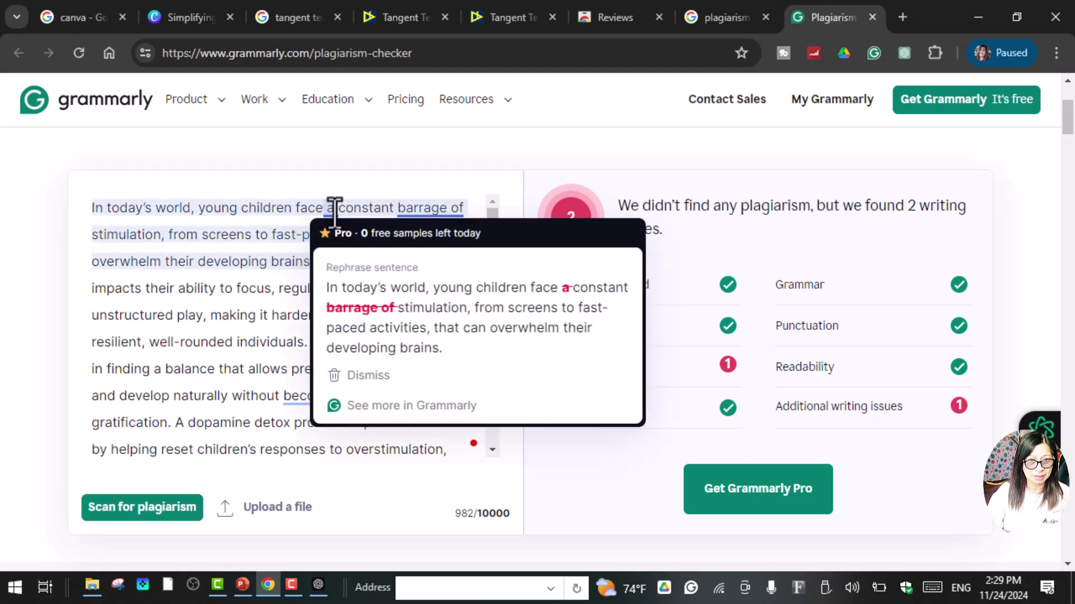
pyautogui.click(446, 208)
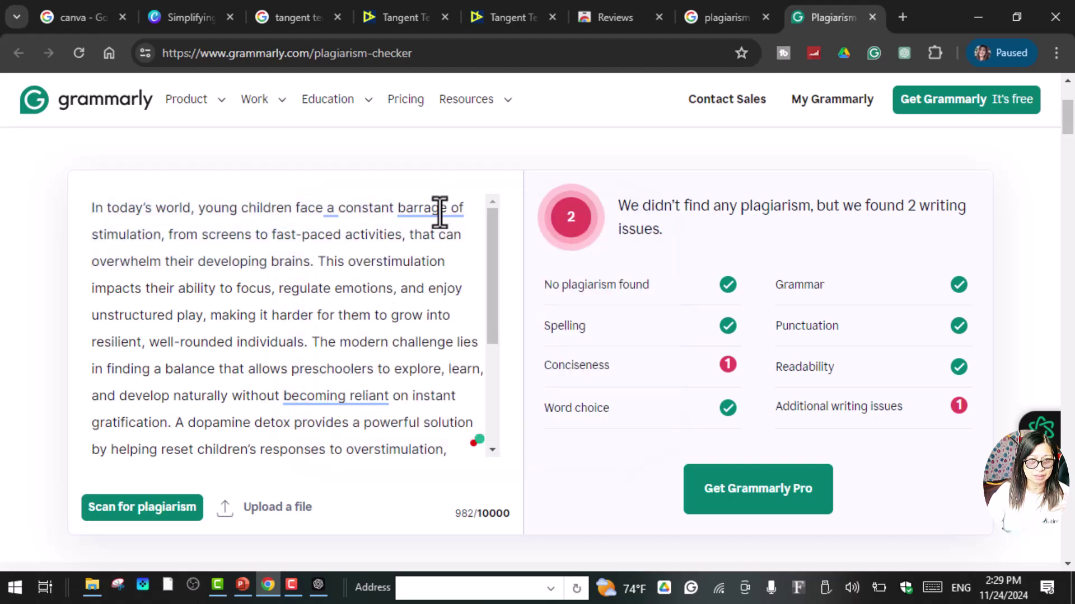
pyautogui.moveTo(351, 395)
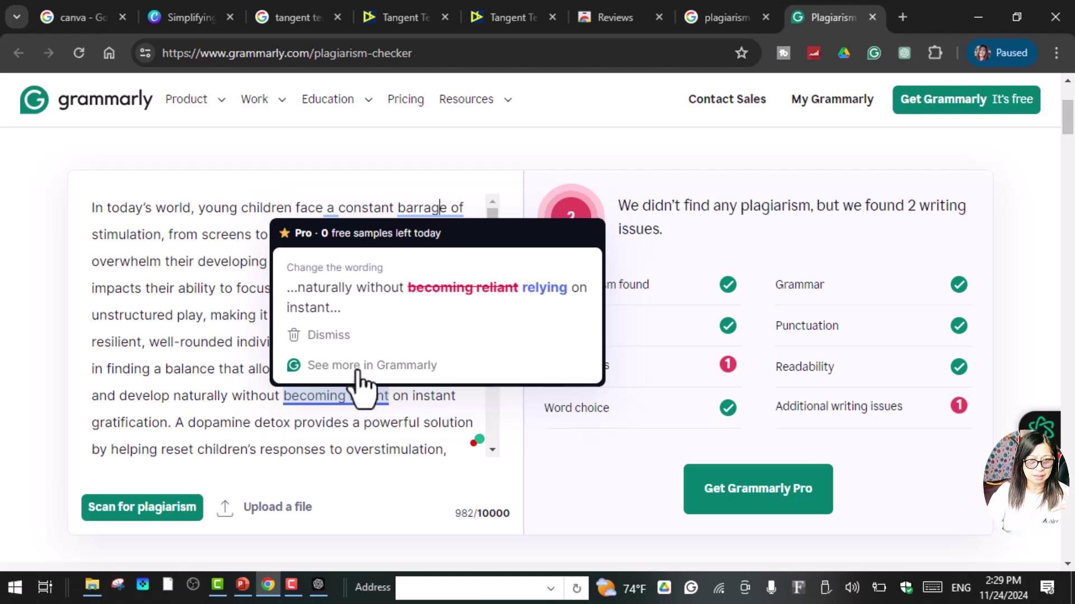
pyautogui.click(376, 307)
pyautogui.moveTo(415, 207)
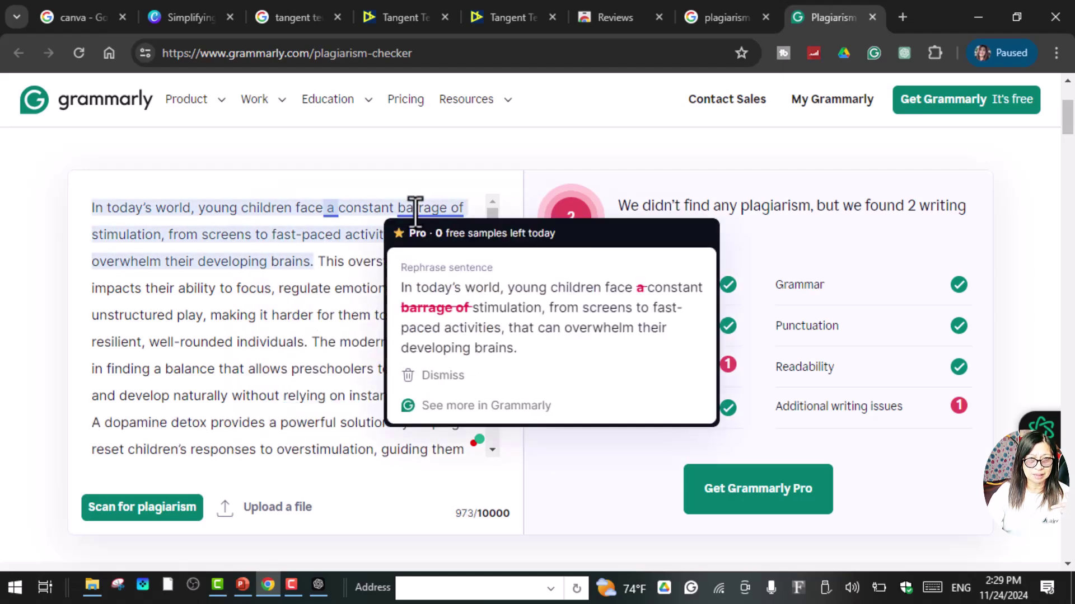
pyautogui.click(423, 314)
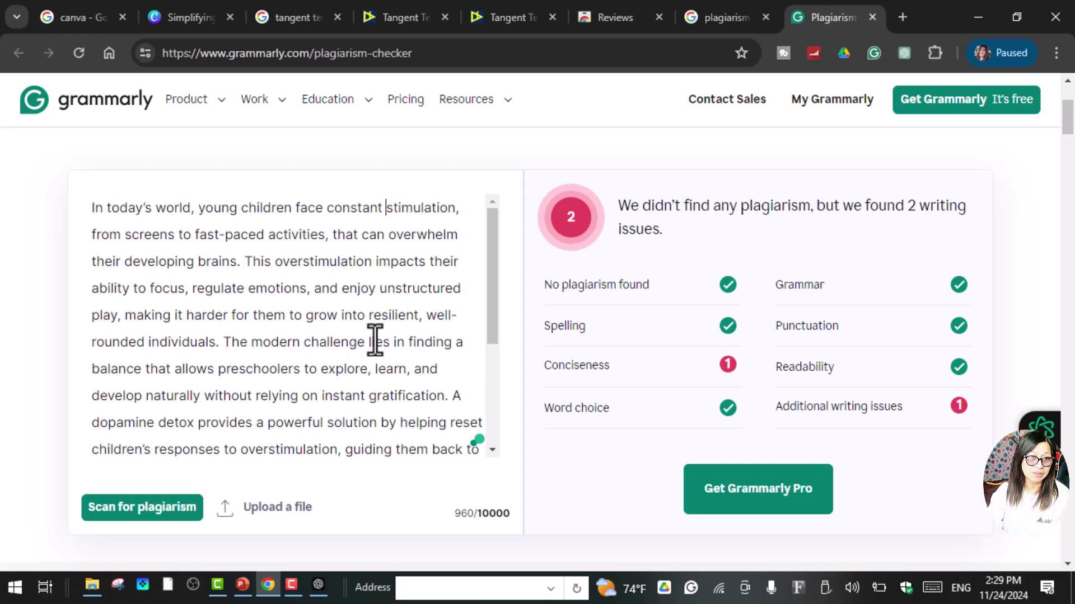
# Return to the Canva book design and paste the introduction paragraph onto blank page 7
pyautogui.scroll(3, 806, 336)
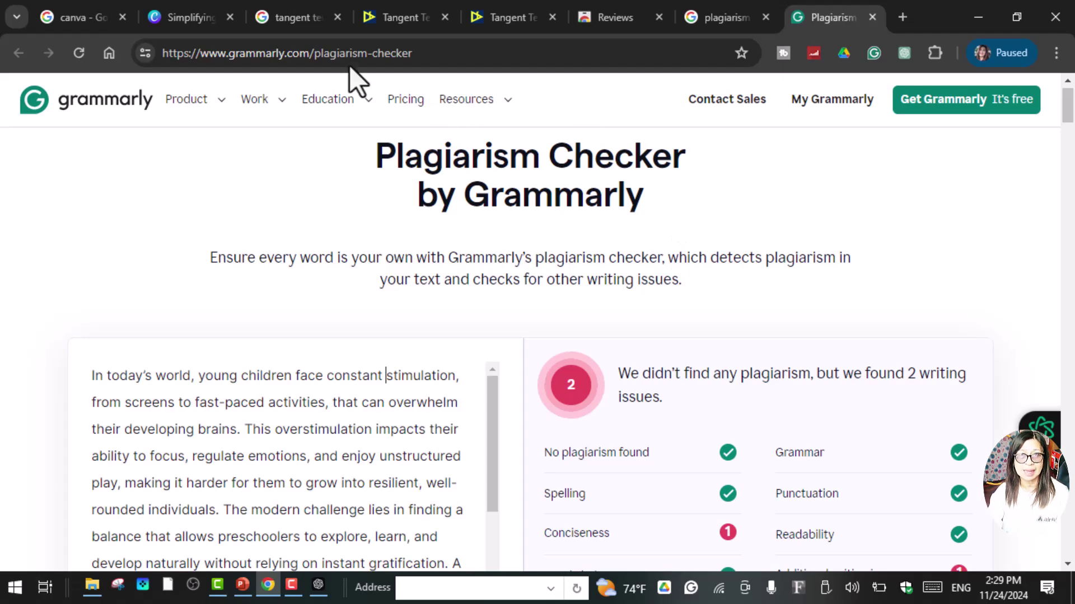
pyautogui.click(195, 21)
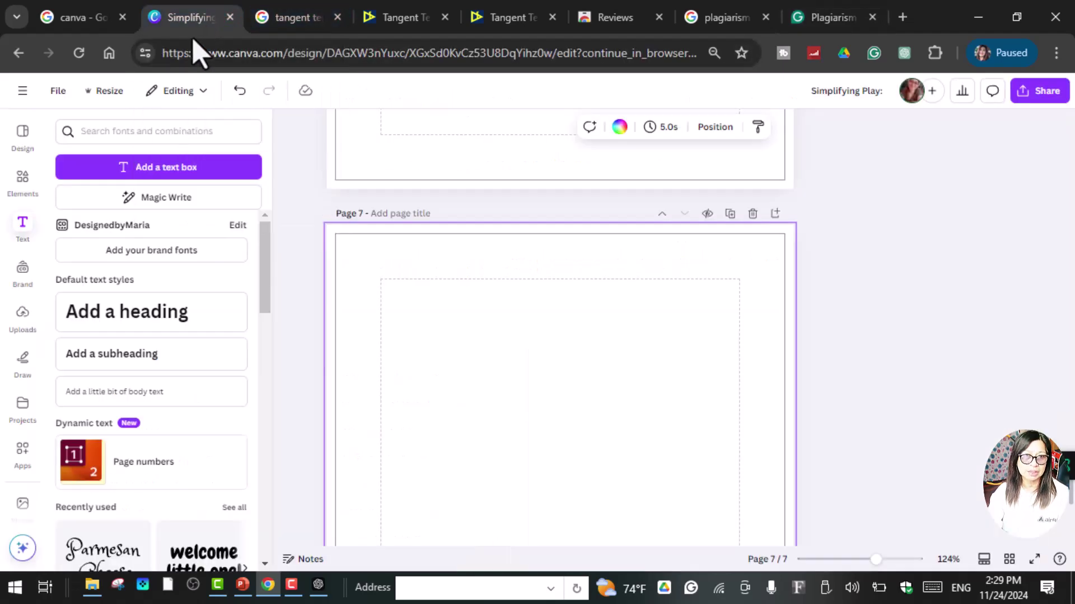
pyautogui.scroll(4, 533, 267)
pyautogui.scroll(-4, 532, 267)
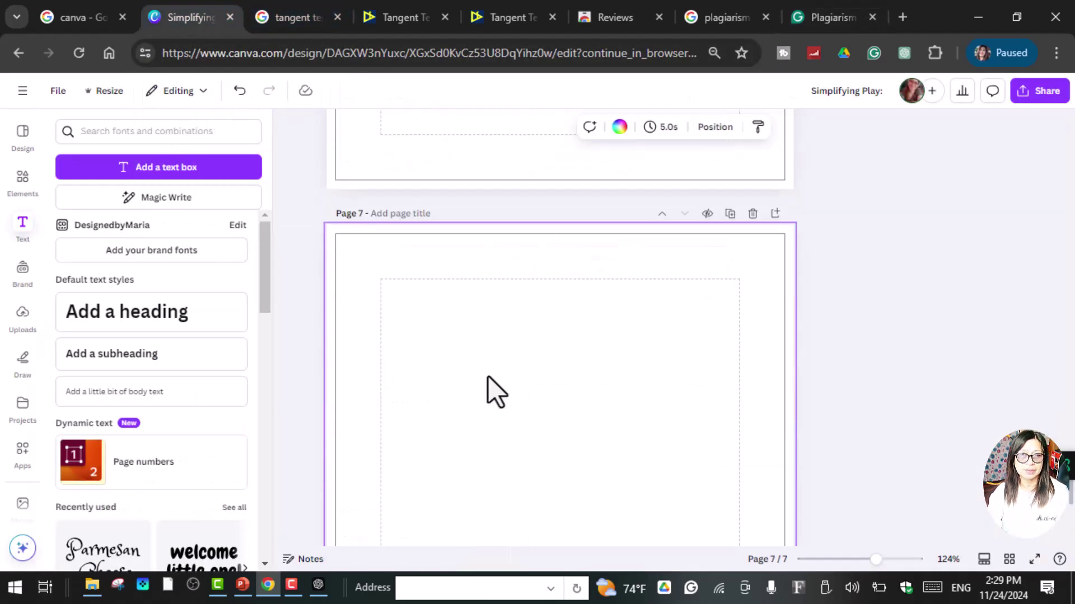
pyautogui.rightClick(488, 377)
pyautogui.click(532, 442)
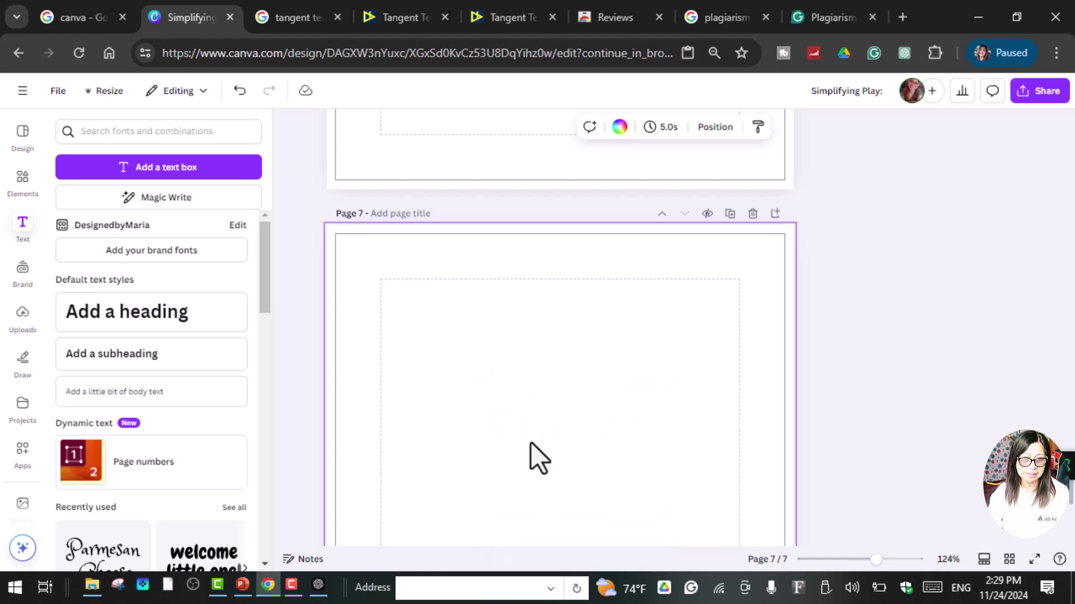
pyautogui.scroll(3, 607, 327)
pyautogui.scroll(-4, 606, 327)
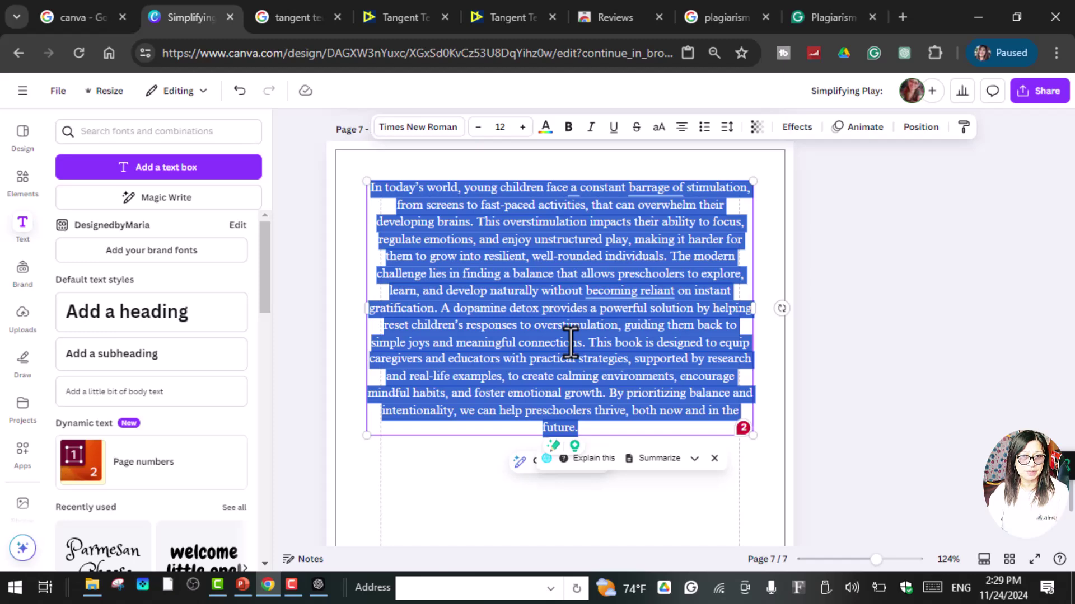
pyautogui.scroll(6, 556, 312)
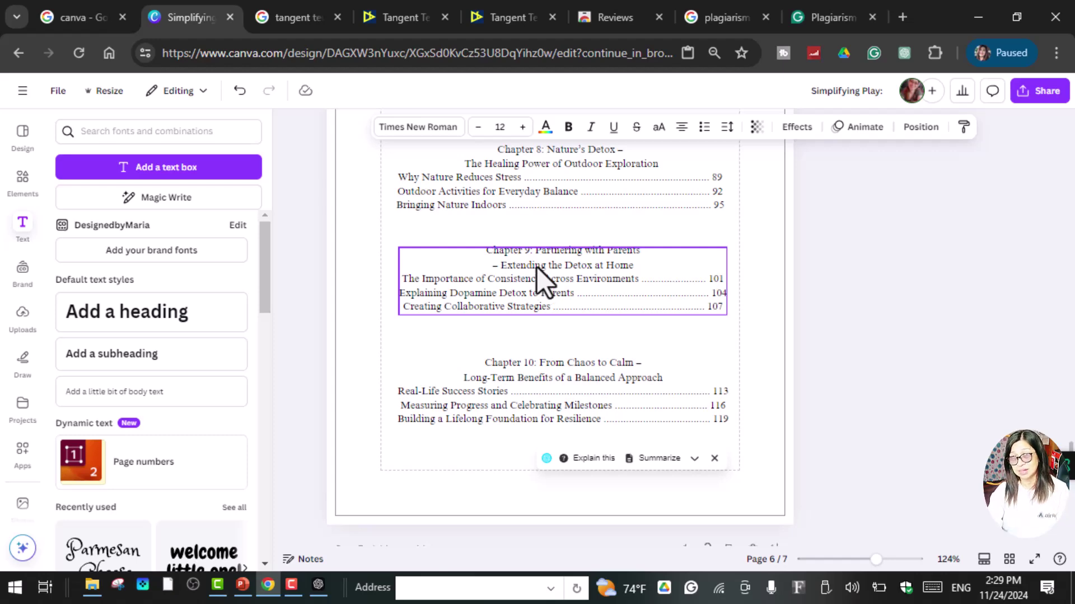
pyautogui.click(521, 223)
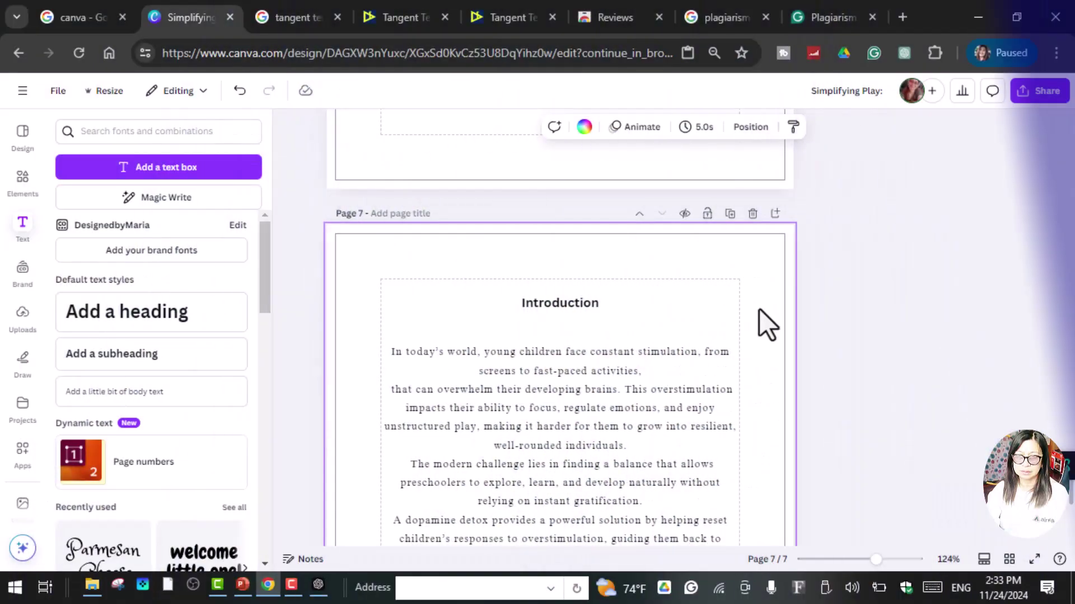
# Group the "Introduction" heading with its body text on page 7
pyautogui.scroll(-5, 757, 309)
pyautogui.scroll(4, 757, 309)
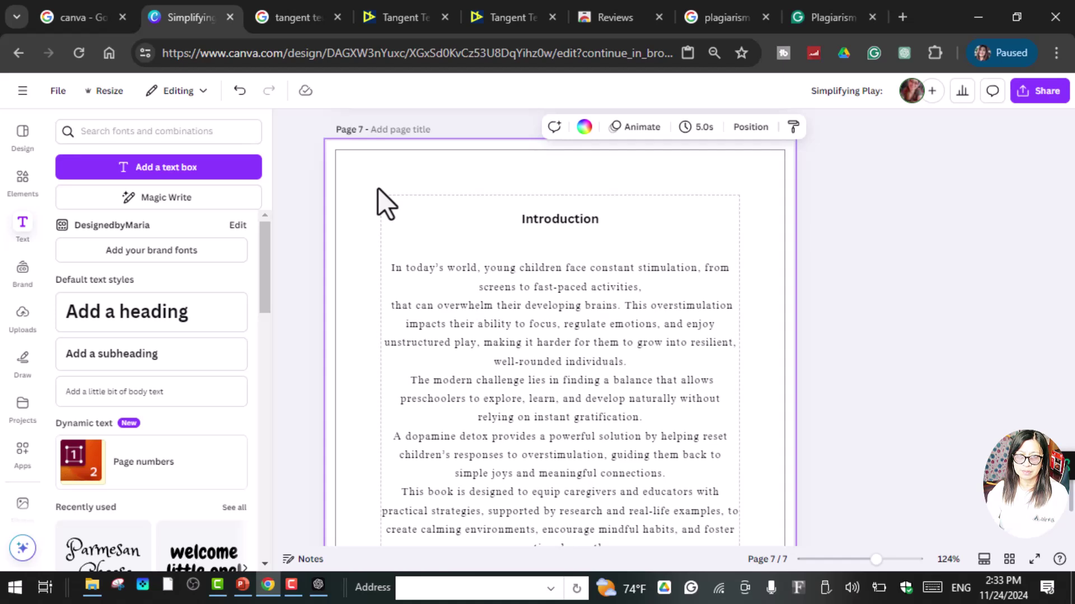
pyautogui.moveTo(386, 208); pyautogui.dragTo(747, 574)
pyautogui.click(534, 186)
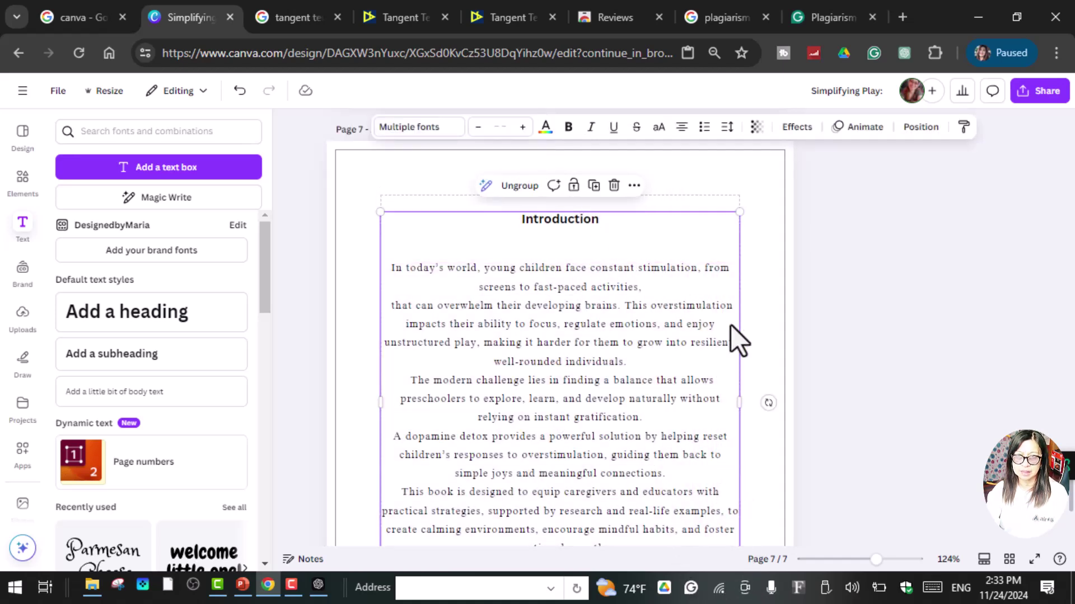
# Align the grouped "Introduction" heading and body text to the vertical middle of page 7 and check its placement within the margins
pyautogui.scroll(-3, 722, 313)
pyautogui.scroll(3, 691, 284)
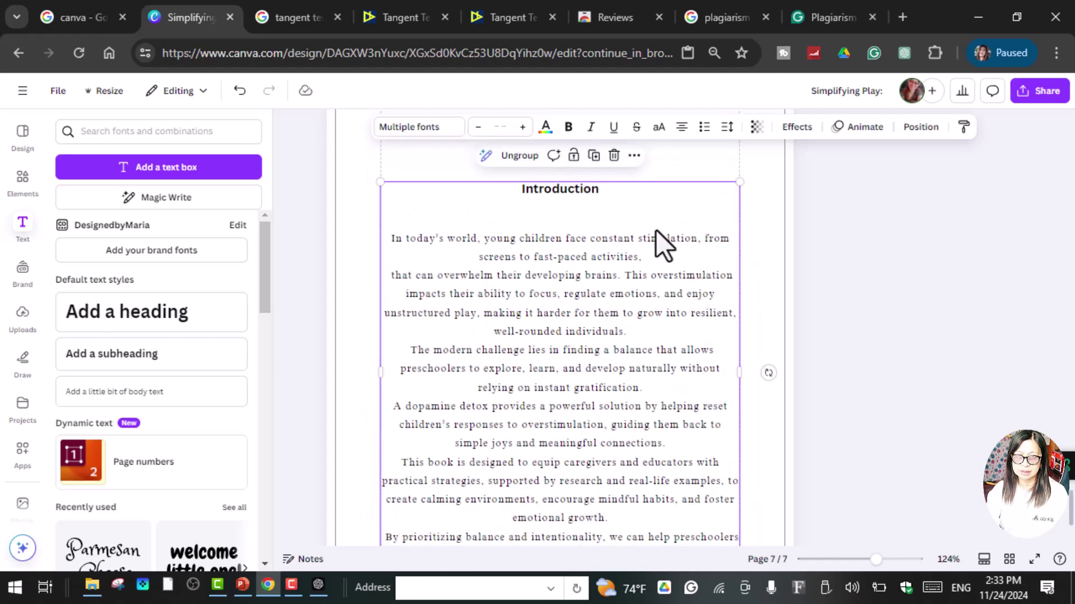
pyautogui.rightClick(650, 238)
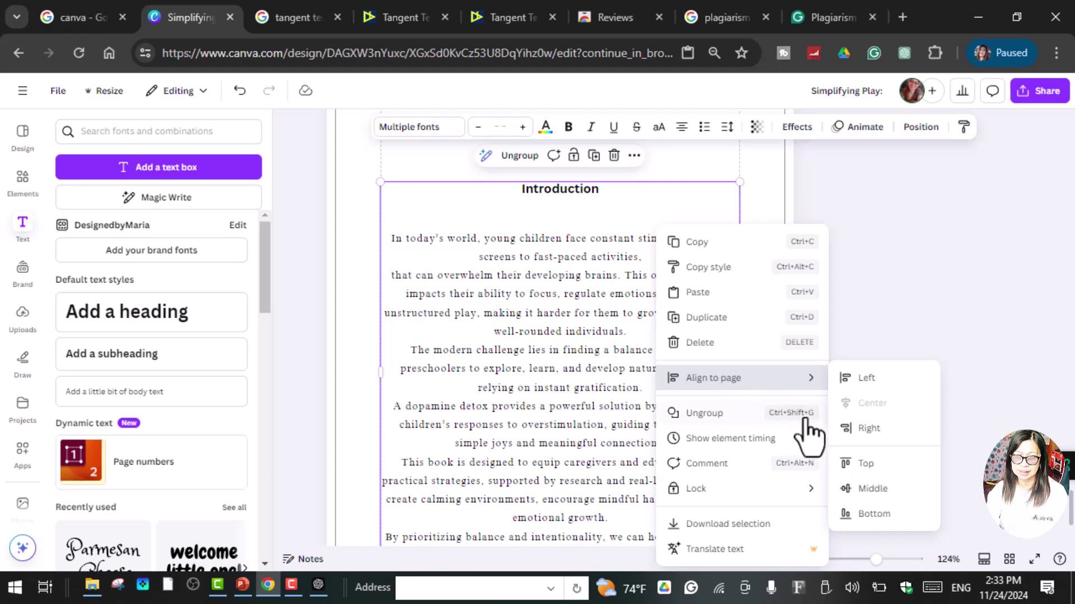
pyautogui.click(906, 491)
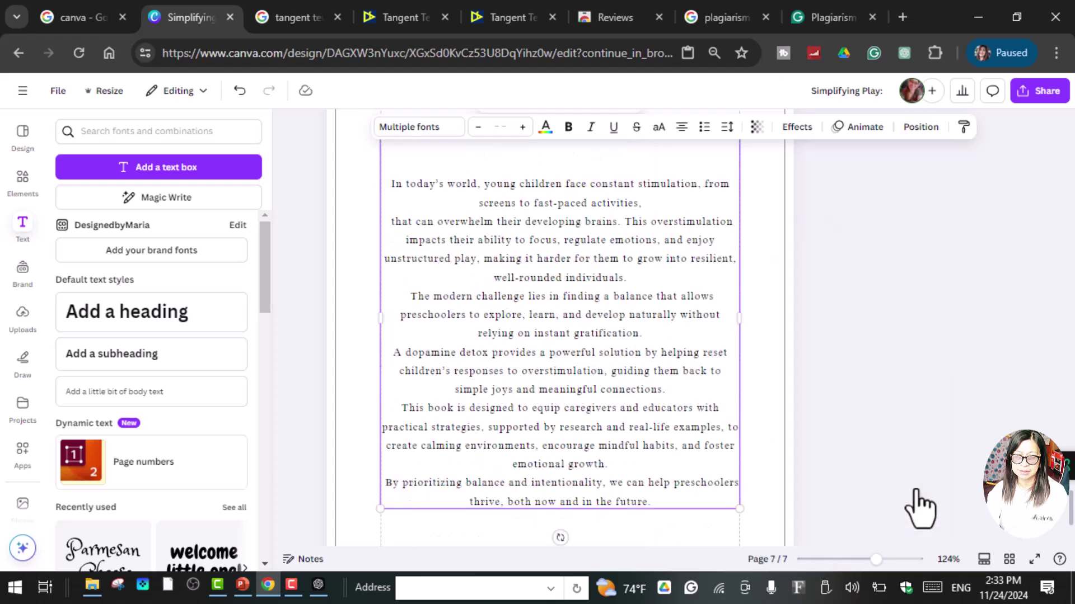
pyautogui.click(768, 317)
pyautogui.scroll(5, 768, 317)
pyautogui.scroll(-5, 768, 317)
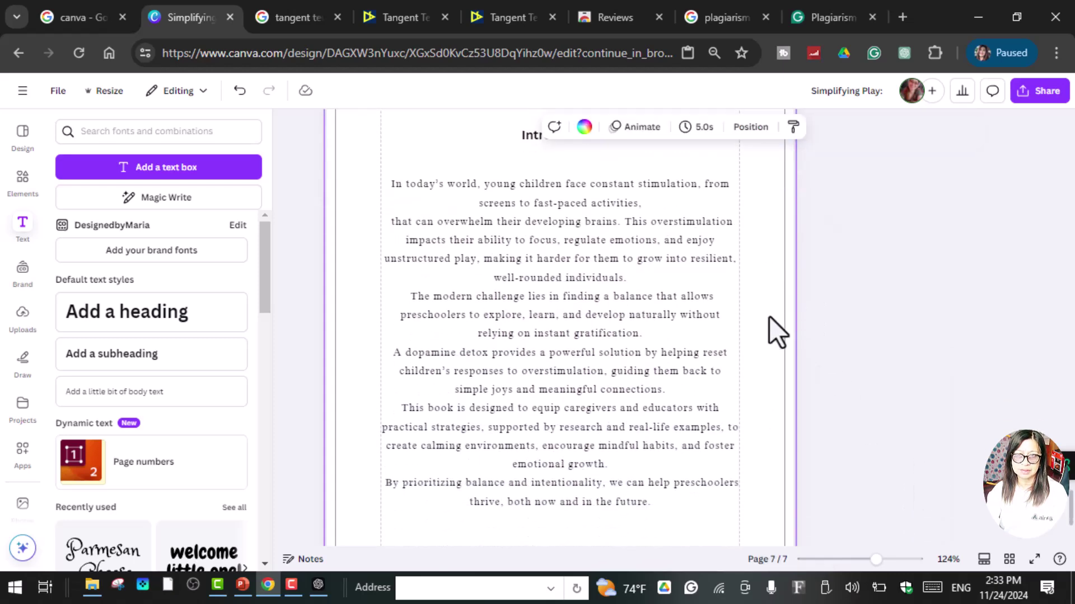
pyautogui.scroll(1, 770, 317)
pyautogui.scroll(-4, 771, 317)
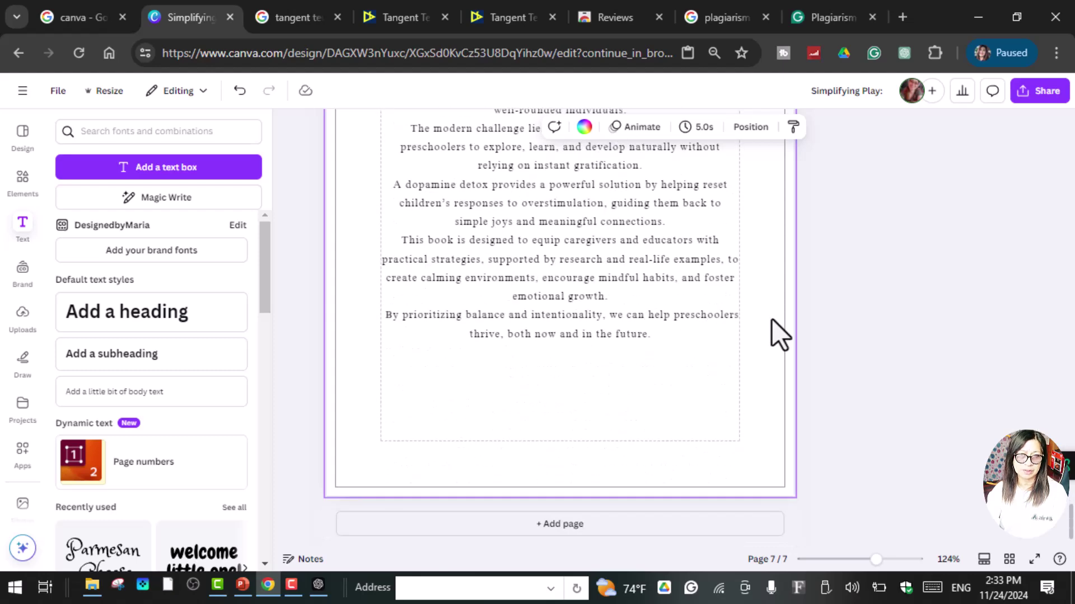
pyautogui.scroll(4, 772, 319)
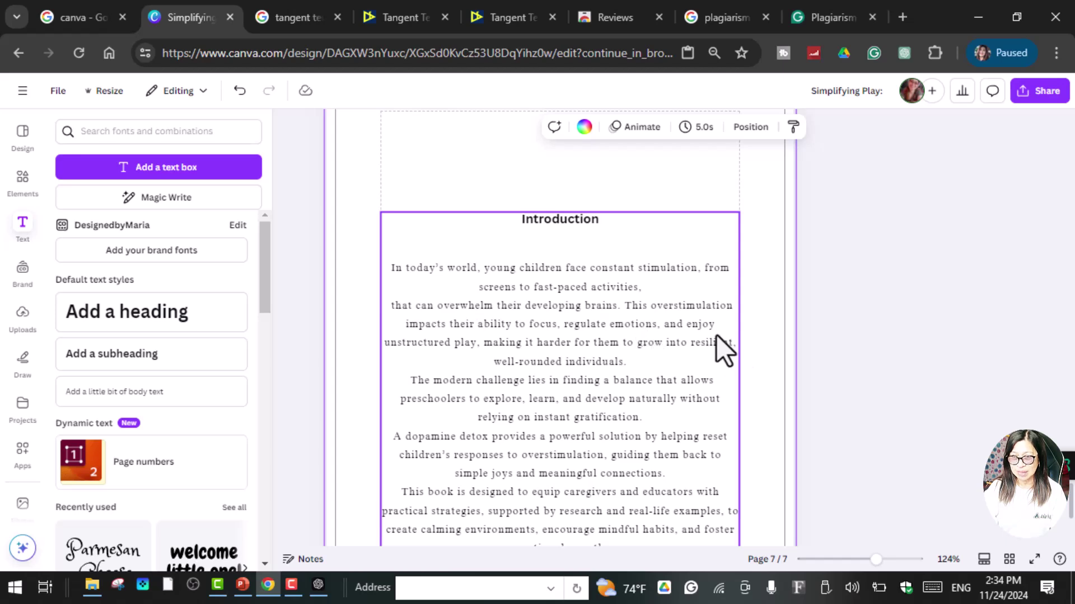
# Examine all the book pages together in grid view, and return to the introduction on page 7 to look it over
pyautogui.click(1009, 559)
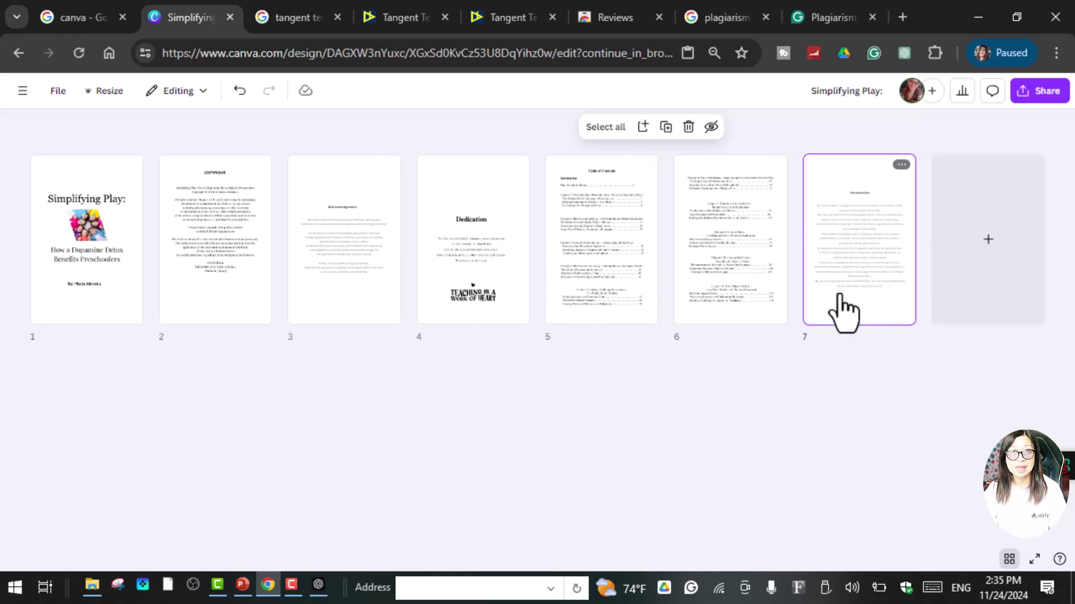
pyautogui.click(1008, 560)
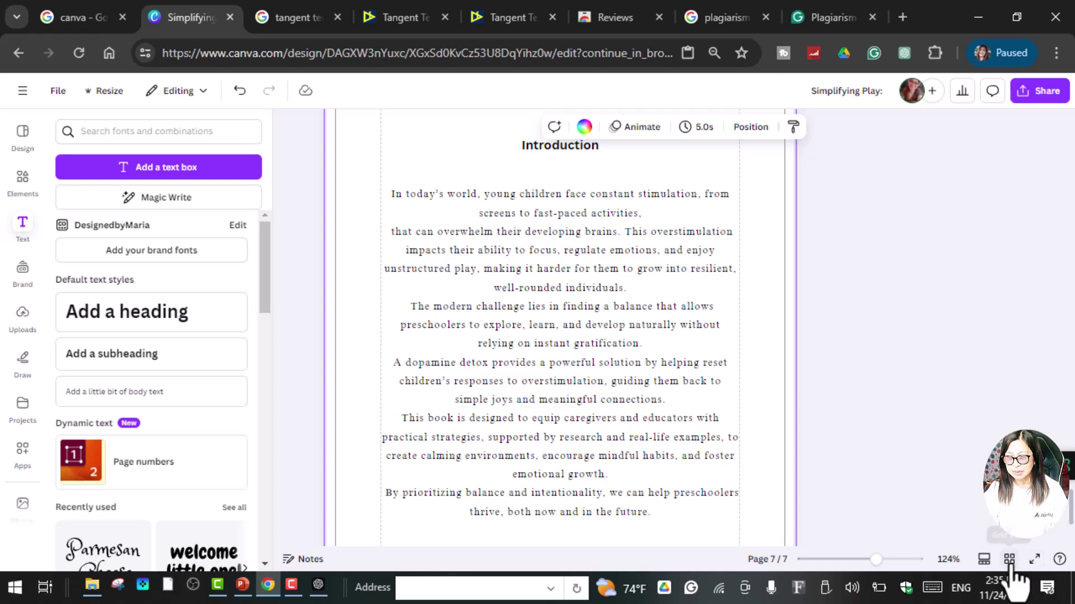
pyautogui.scroll(-3, 751, 487)
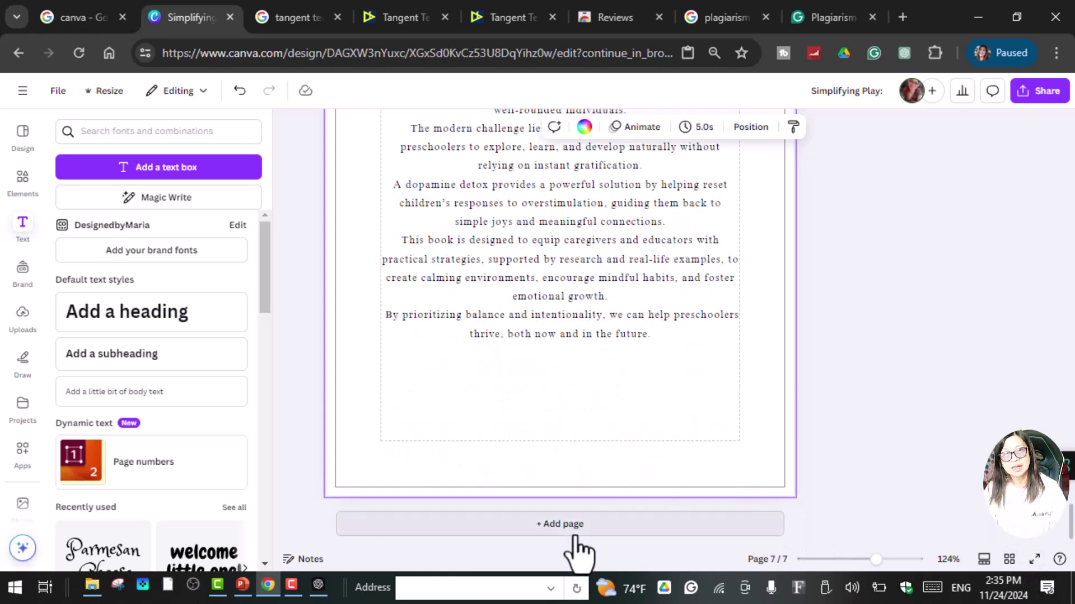
pyautogui.scroll(1, 624, 454)
pyautogui.scroll(1, 624, 453)
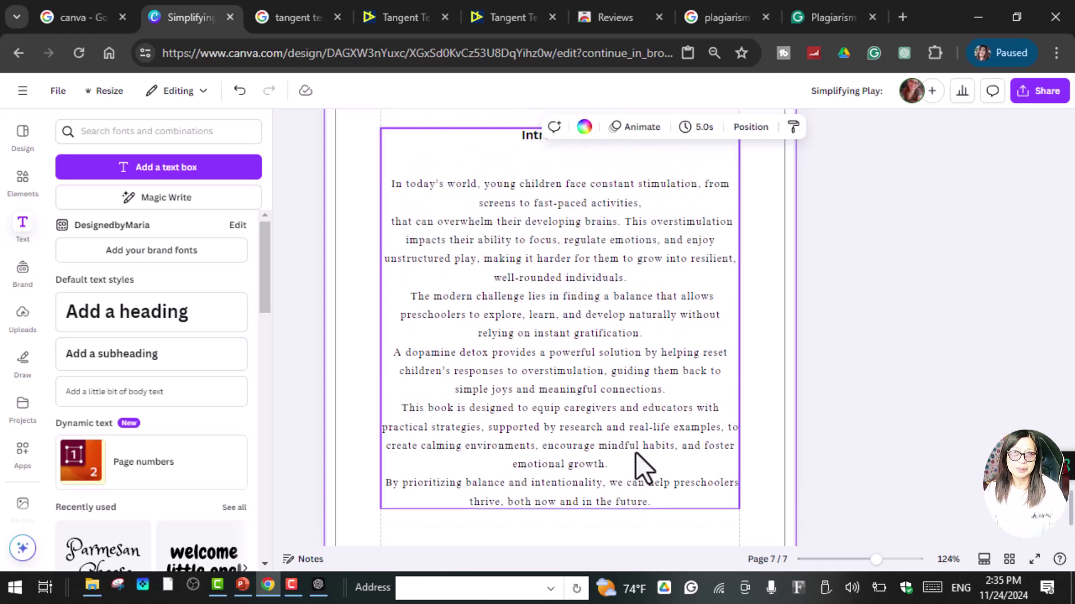